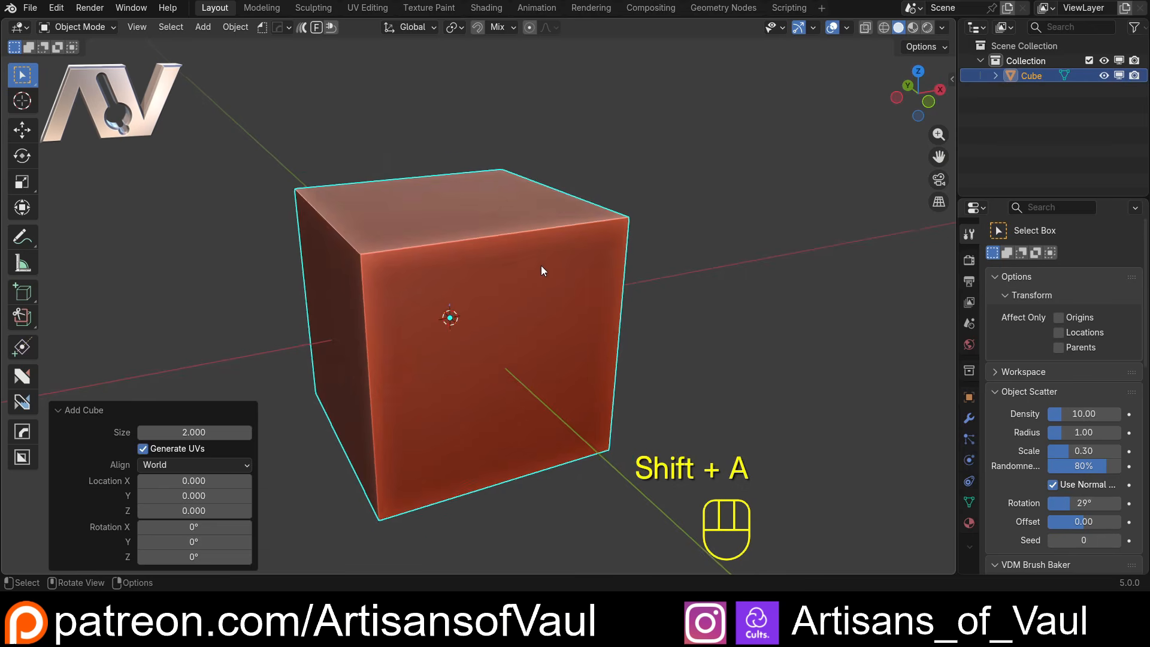
Enter Edit Mode on the cube.
middle_drag(541, 265, 545, 218)
scroll(556, 270, down, 1)
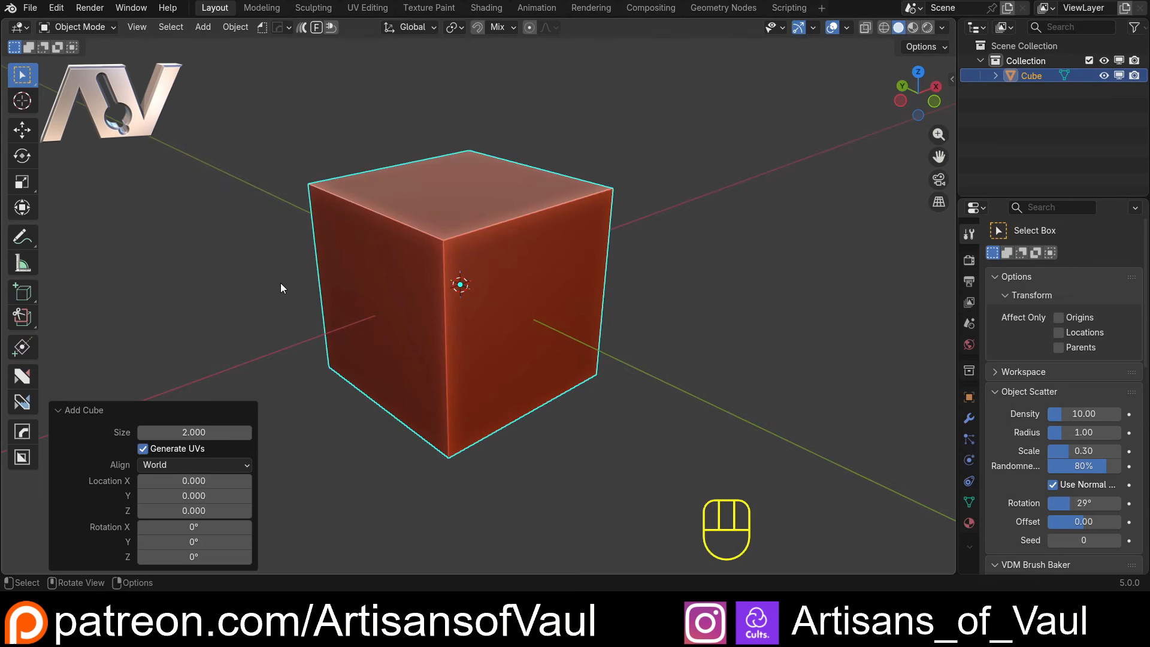
shift+middle_drag(280, 289, 351, 269)
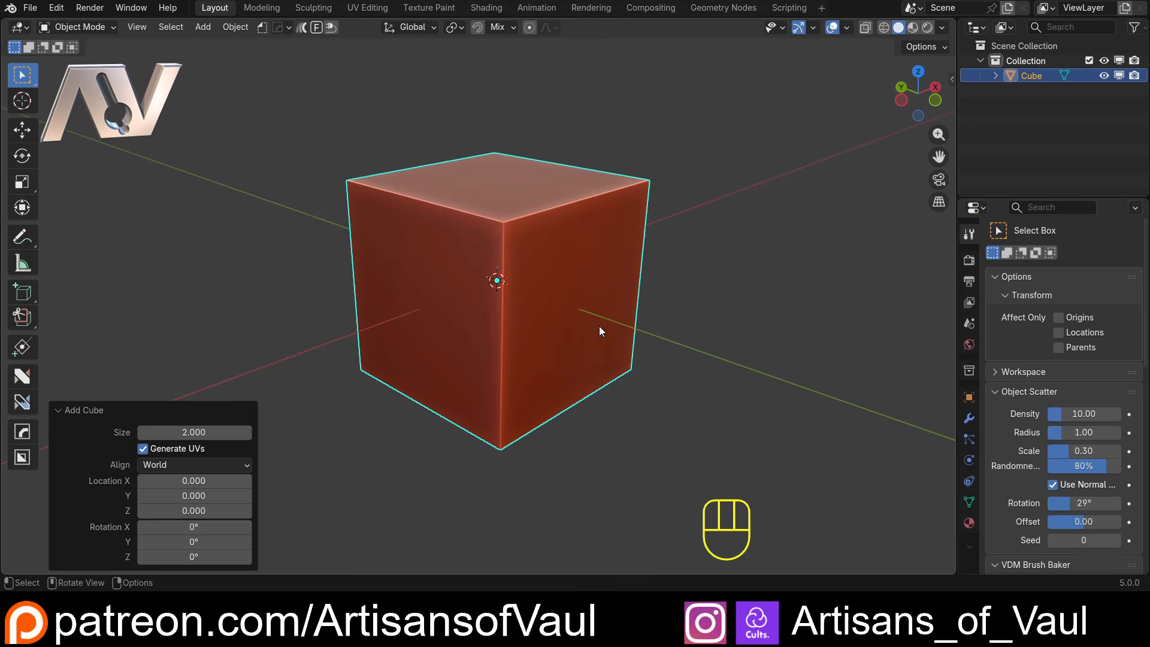
middle_drag(599, 326, 539, 336)
key(Tab)
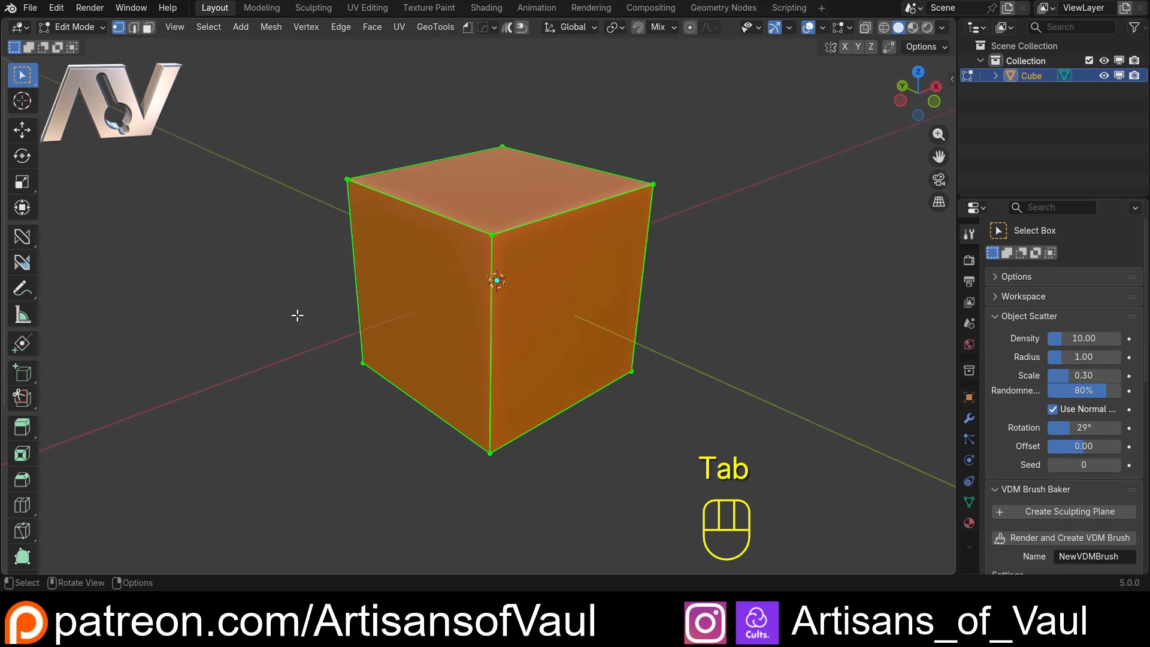
Activate the Fast Loop tool for the cube's mesh.
scroll(17, 210, down, 4)
scroll(18, 209, down, 2)
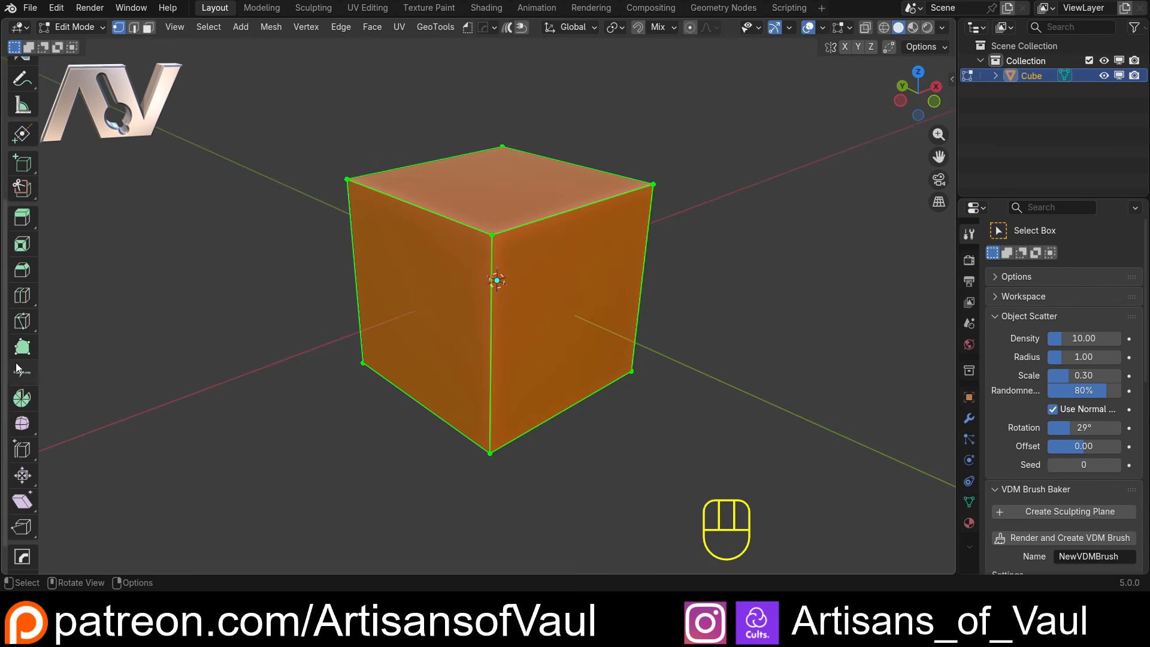
scroll(25, 359, up, 3)
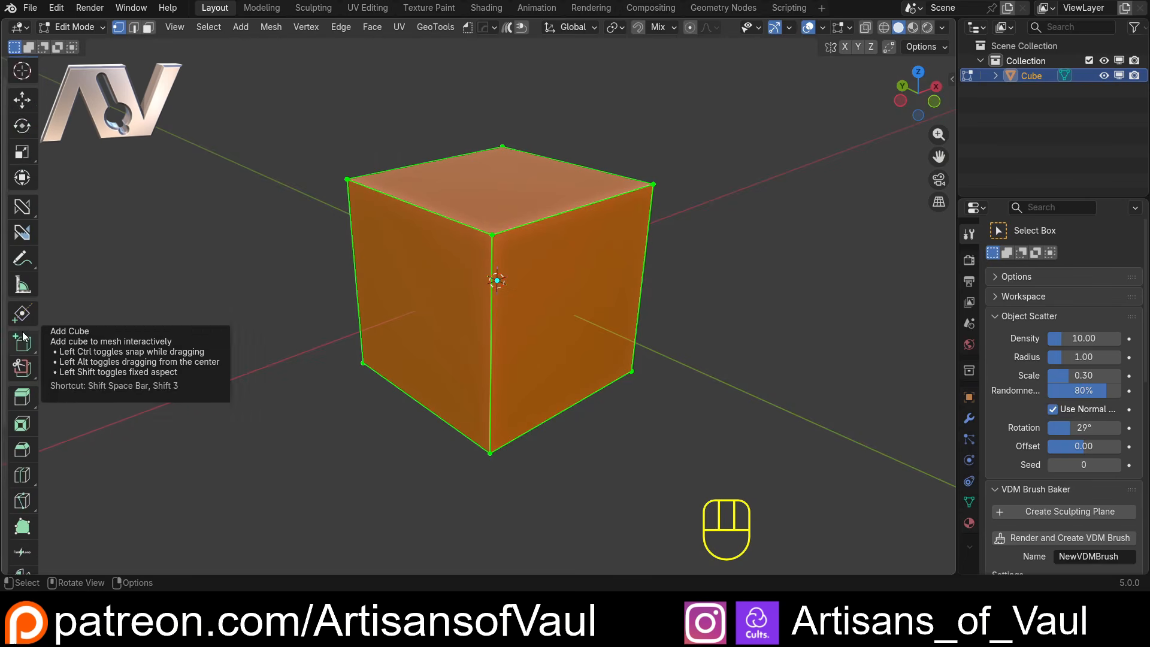
scroll(24, 432, down, 1)
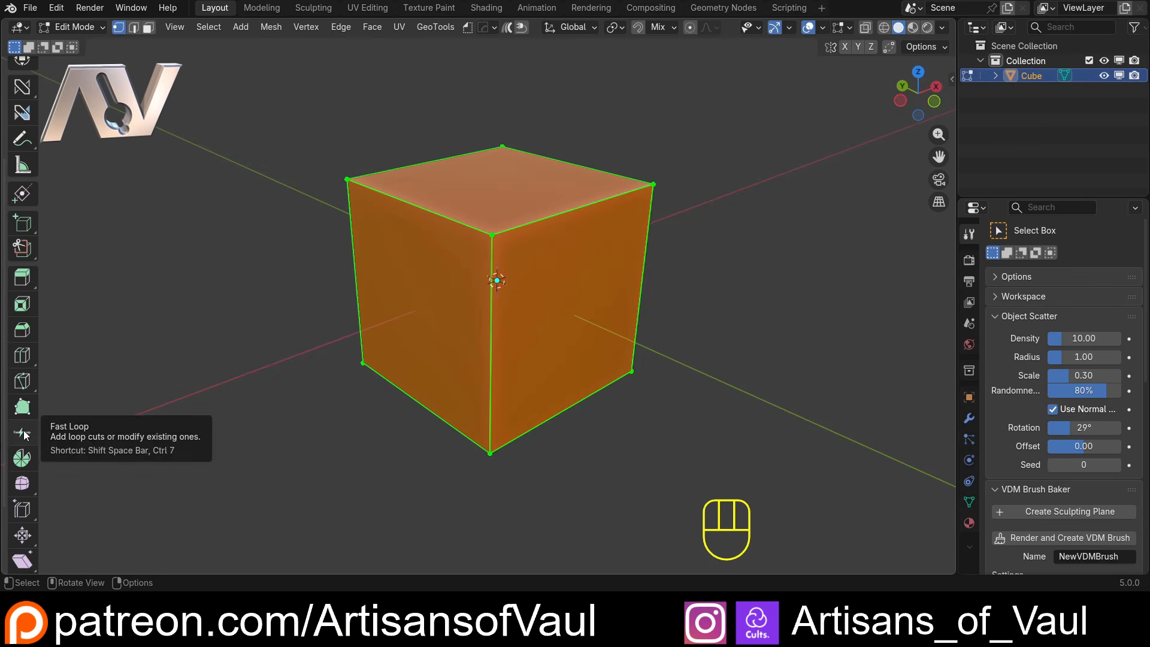
right_click(23, 430)
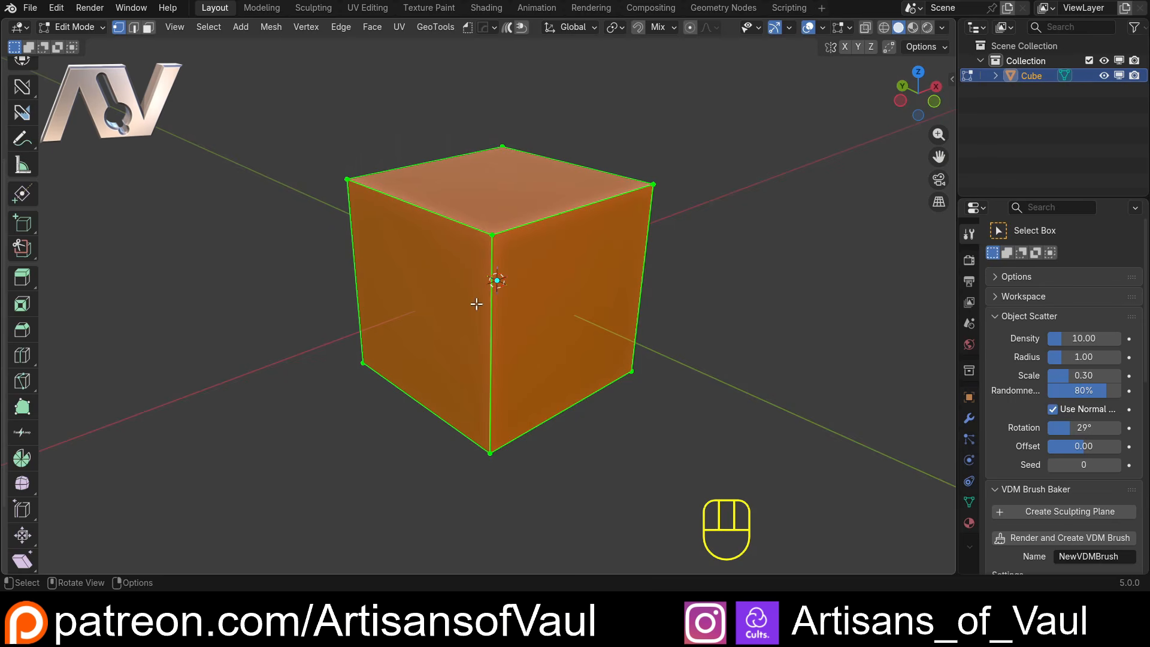
middle_drag(437, 225, 383, 255)
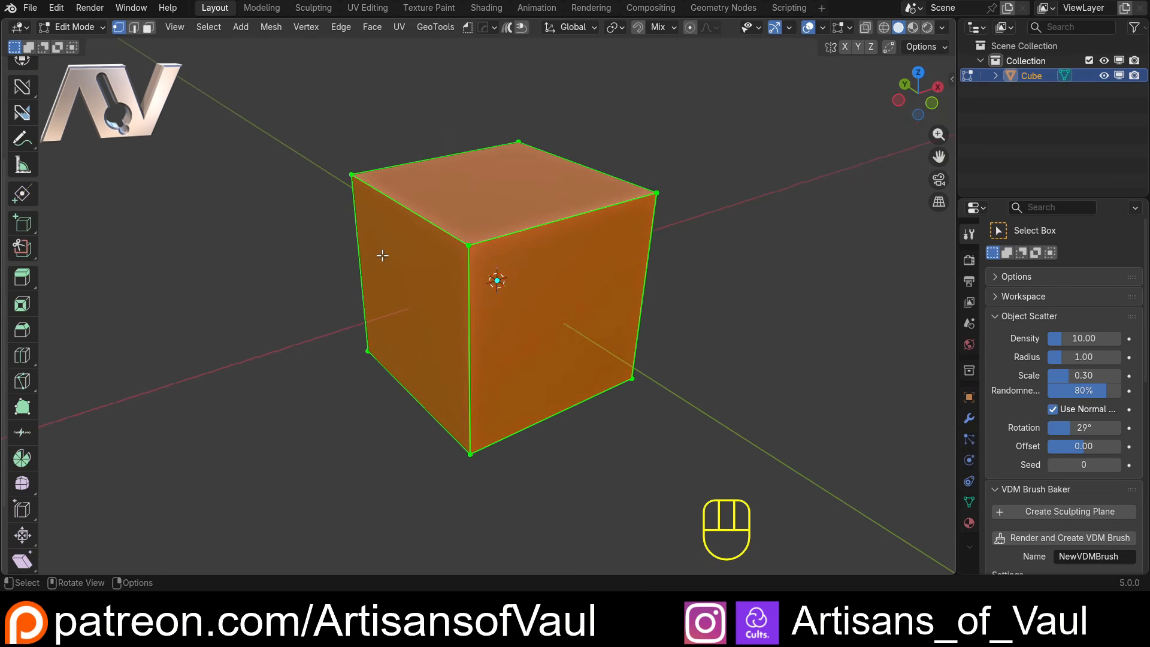
click(22, 432)
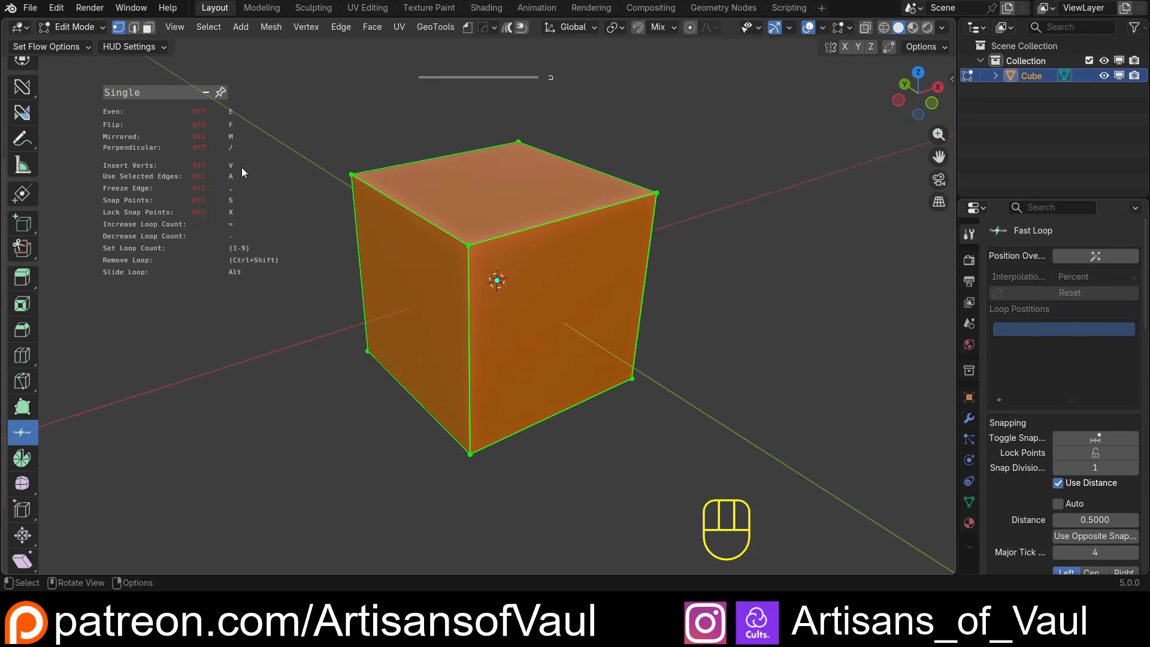
Collapse and re-expand the Fast Loop shortcut overlay, and leave the tool for box selection.
click(205, 94)
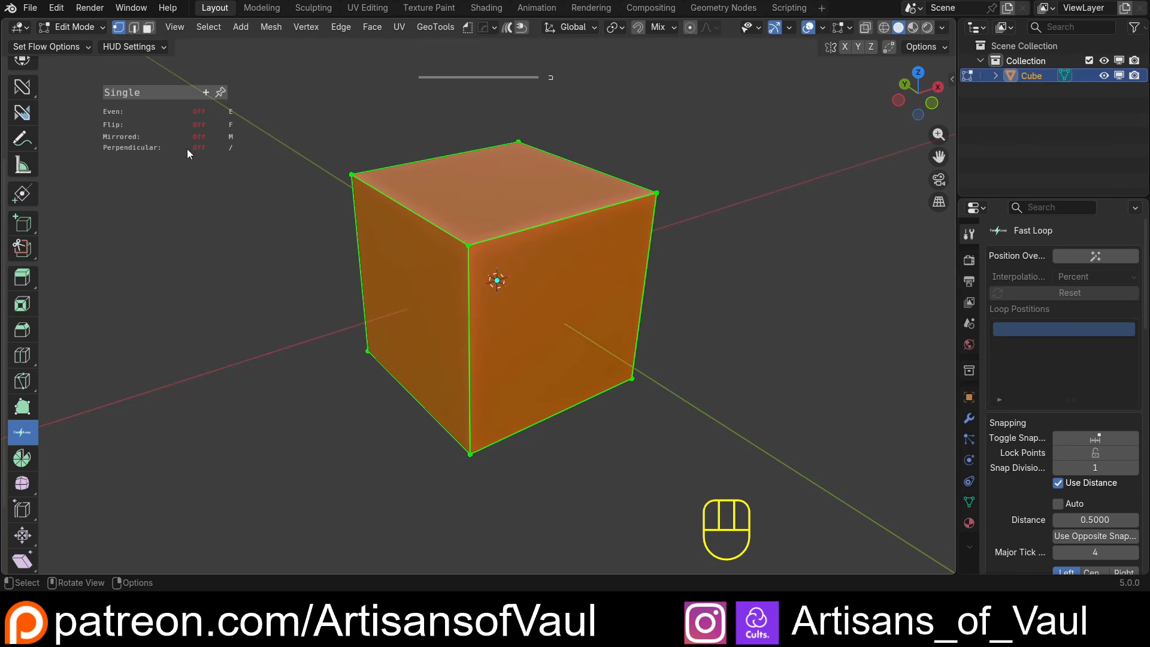
click(203, 92)
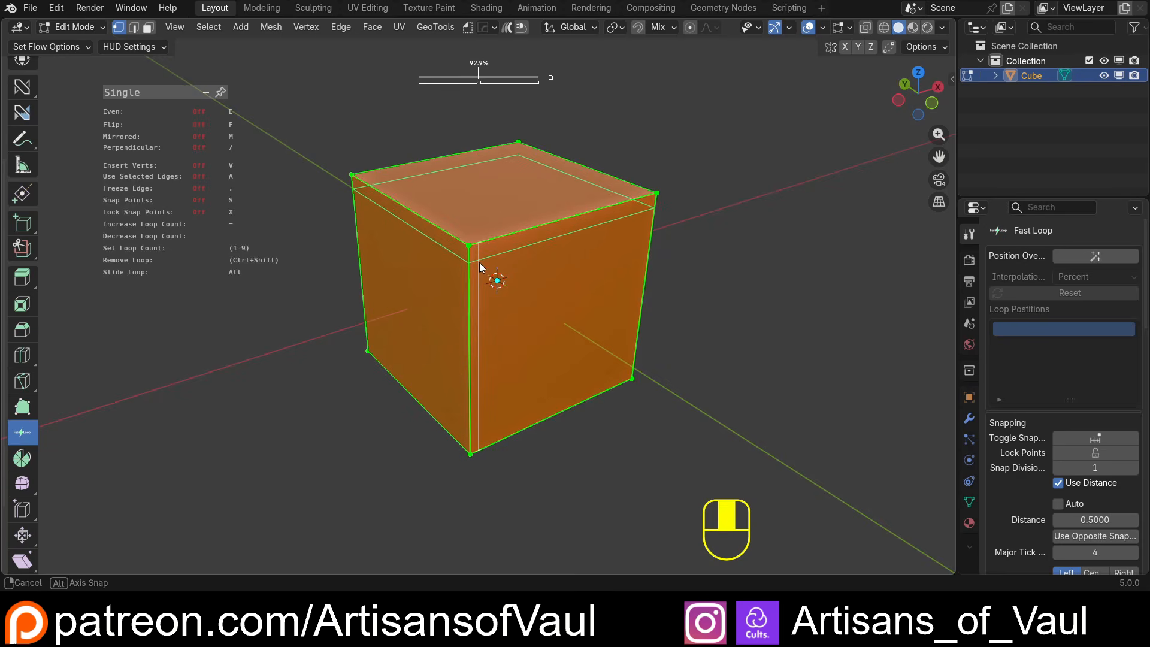
middle_drag(480, 263, 421, 267)
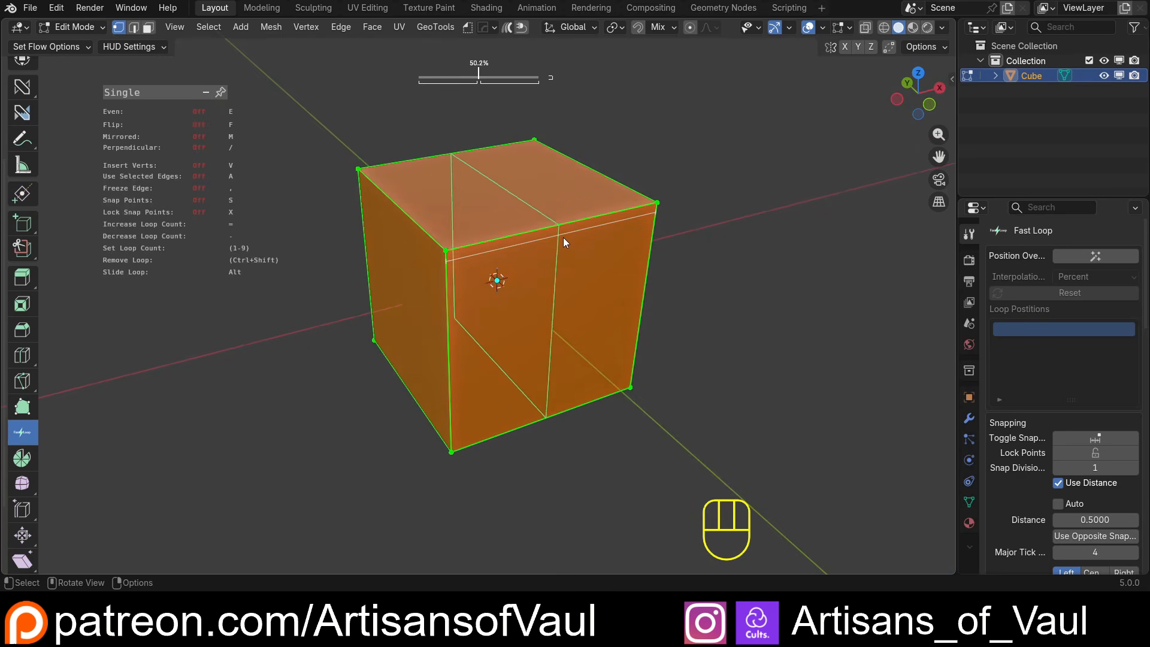
middle_drag(565, 232, 569, 227)
key(Escape)
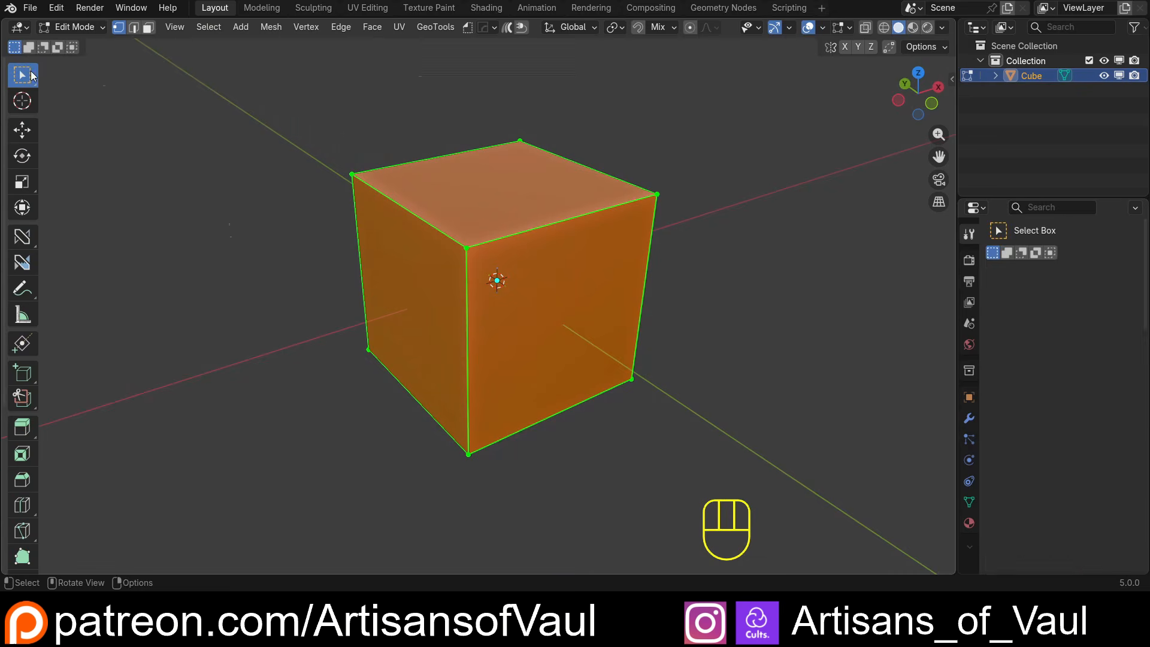
Try one vertical Loop Cut and Slide on the cube with a factor of about -0.745, and undo it.
scroll(432, 243, up, 2)
shift+middle_drag(488, 232, 455, 224)
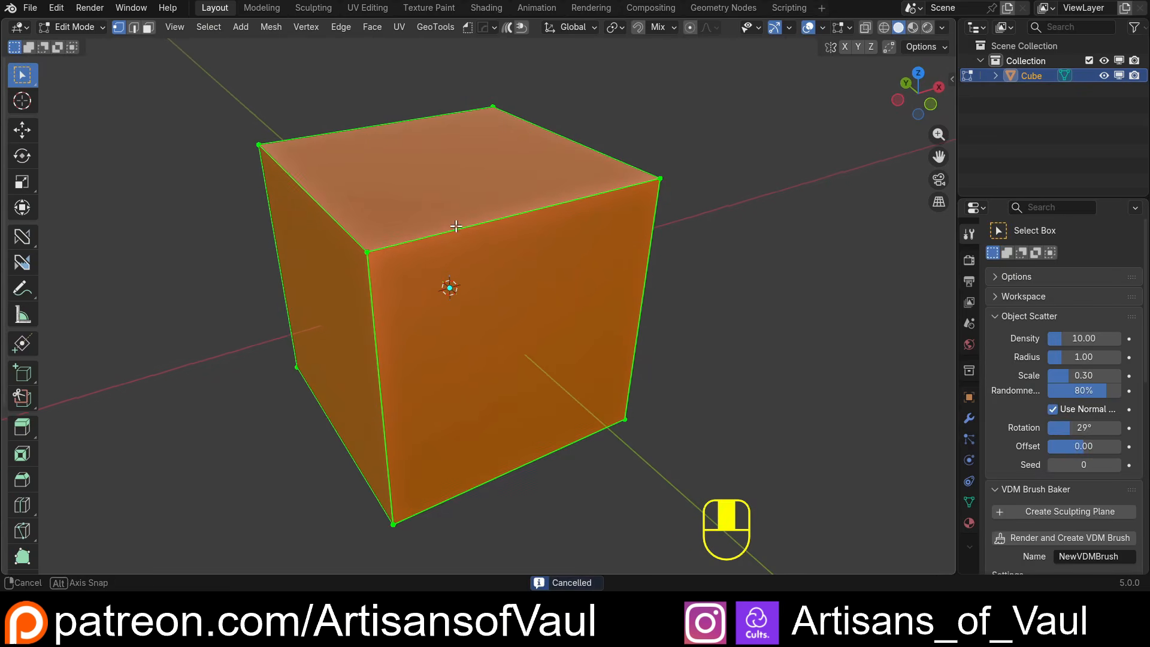
key(ctrl+r)
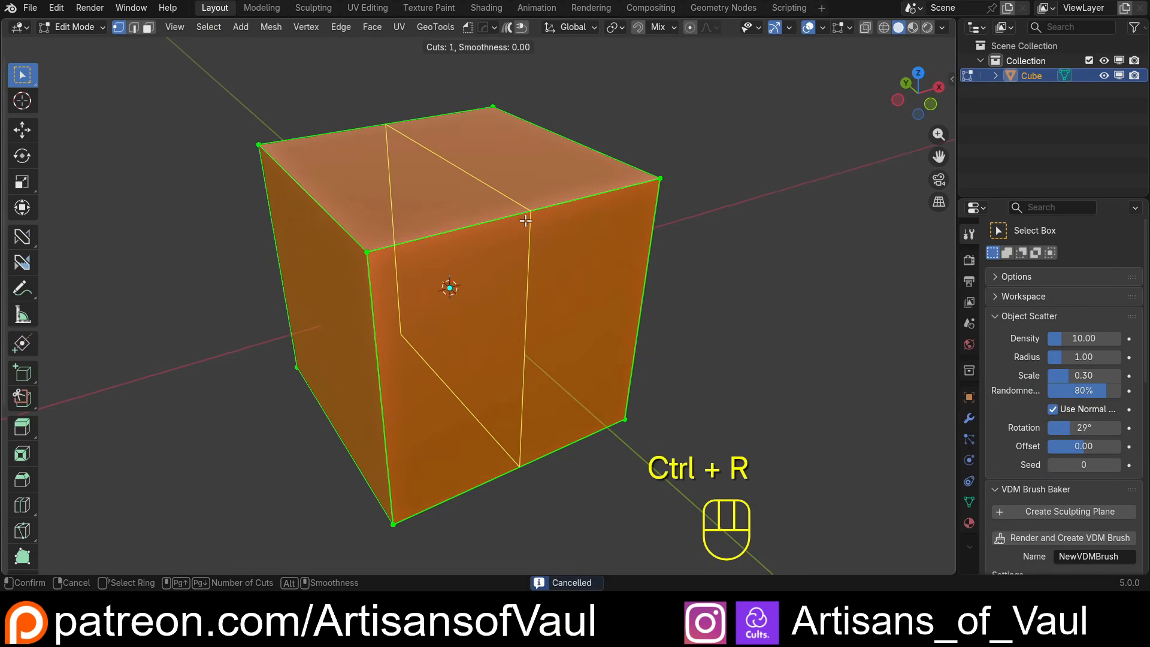
scroll(531, 210, up, 5)
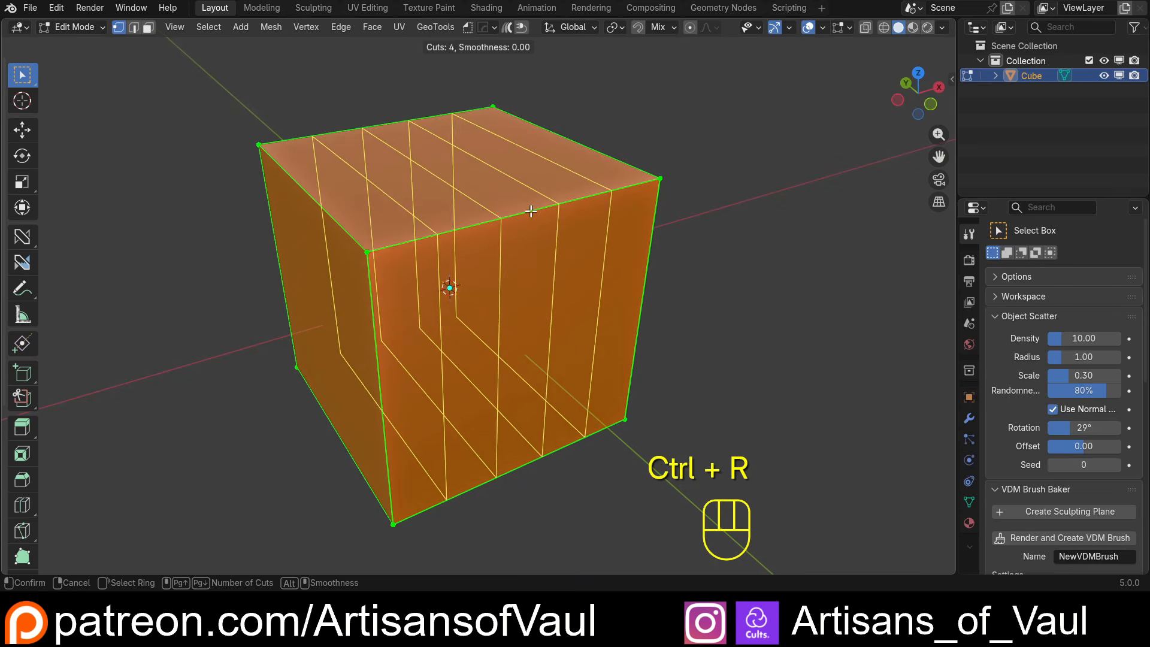
scroll(531, 210, down, 5)
click(551, 205)
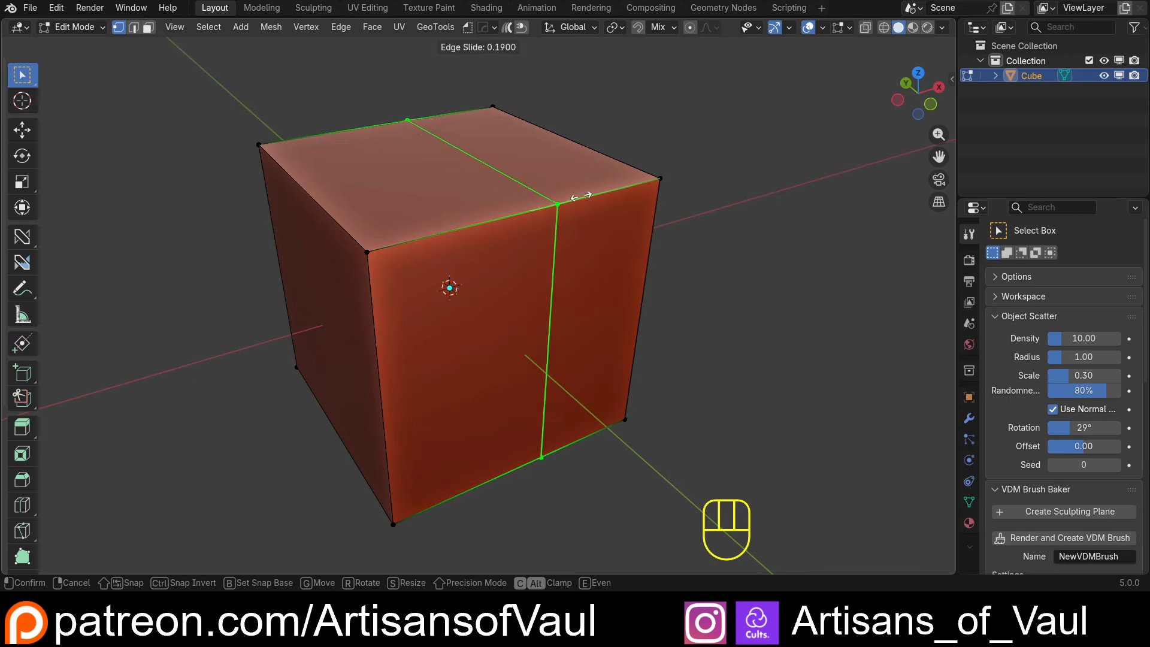
click(441, 229)
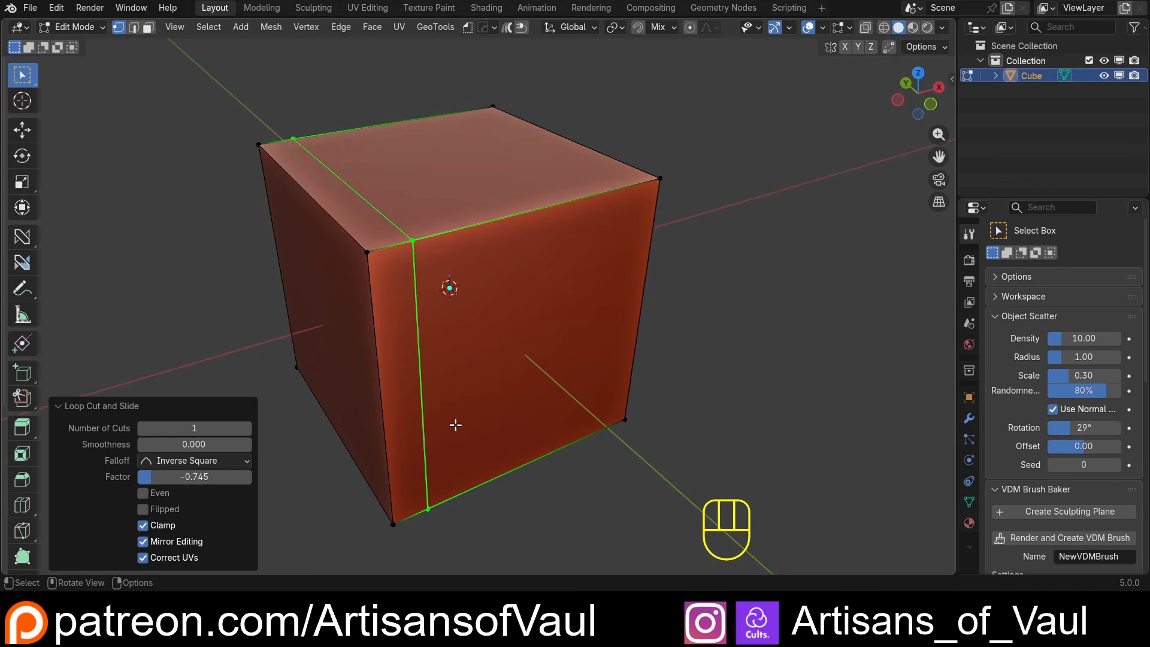
key(ctrl+z)
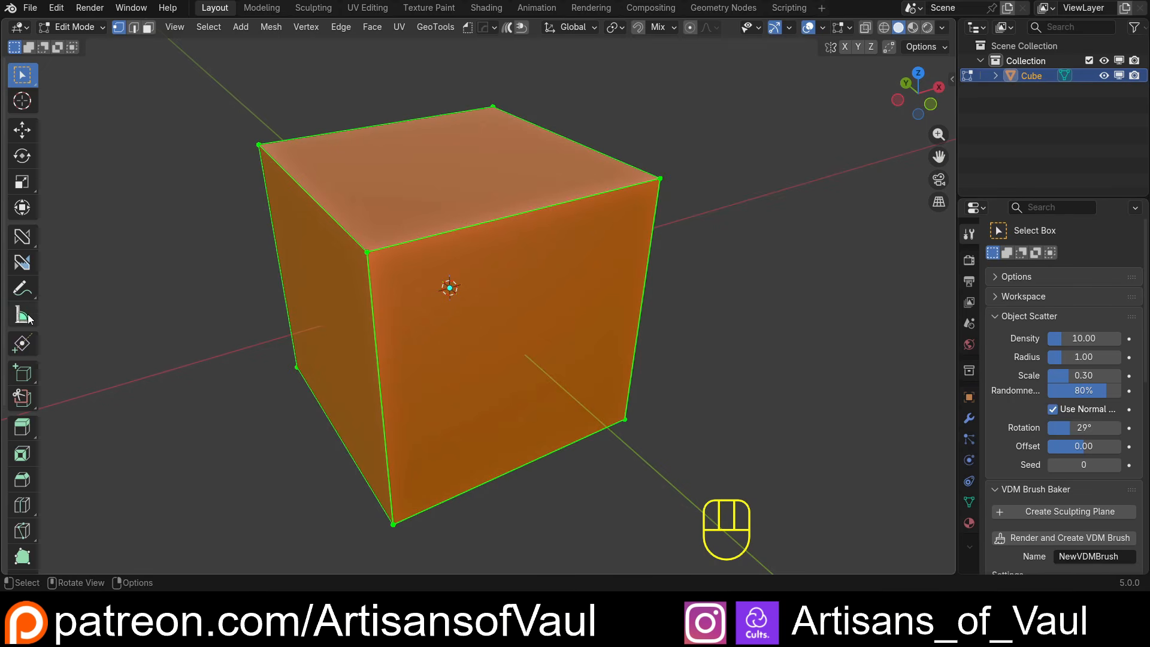
With Fast Loop, insert three vertical loops across the cube's front face: near the left edge, near the right edge and between them.
scroll(24, 318, down, 5)
click(22, 433)
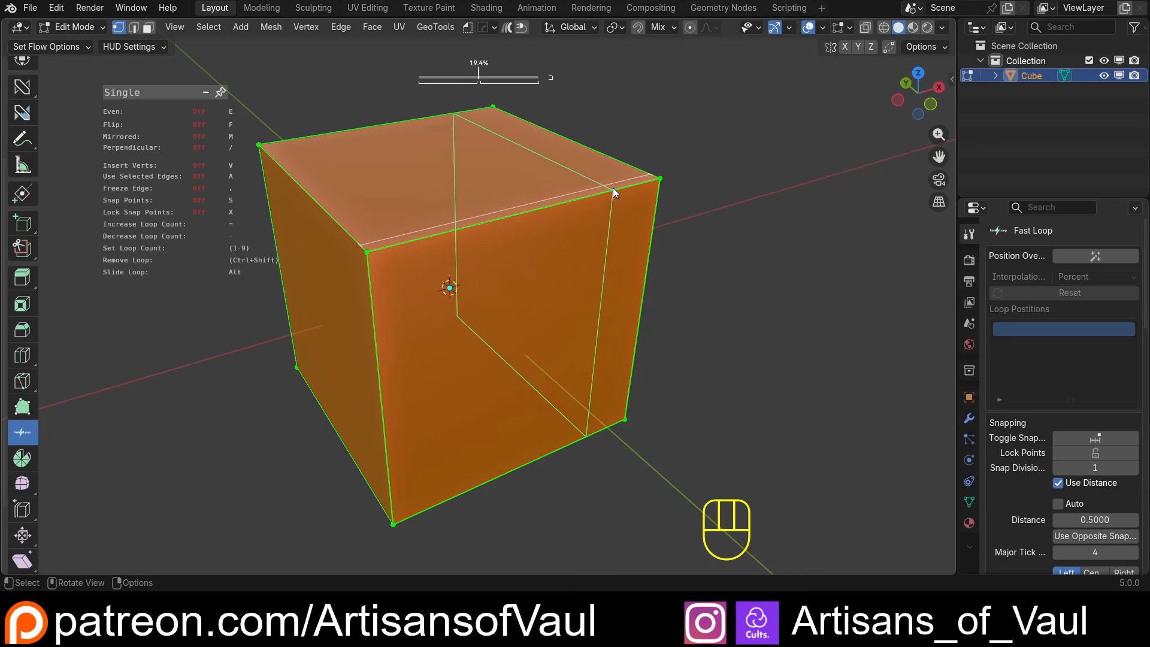
click(393, 246)
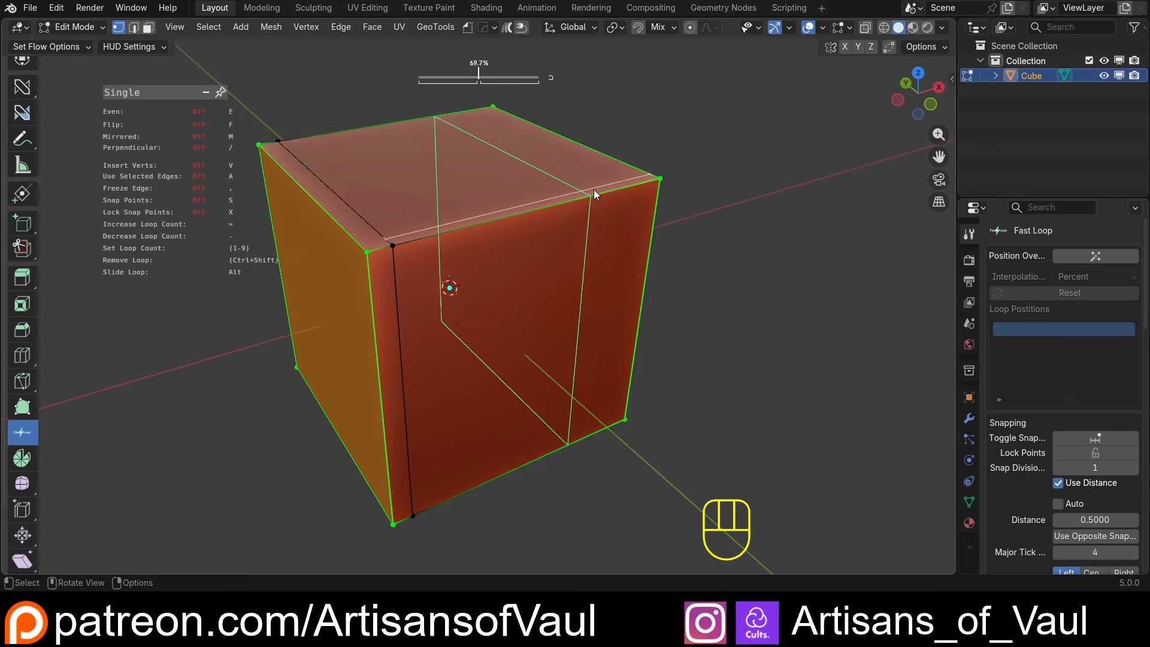
click(614, 190)
click(472, 226)
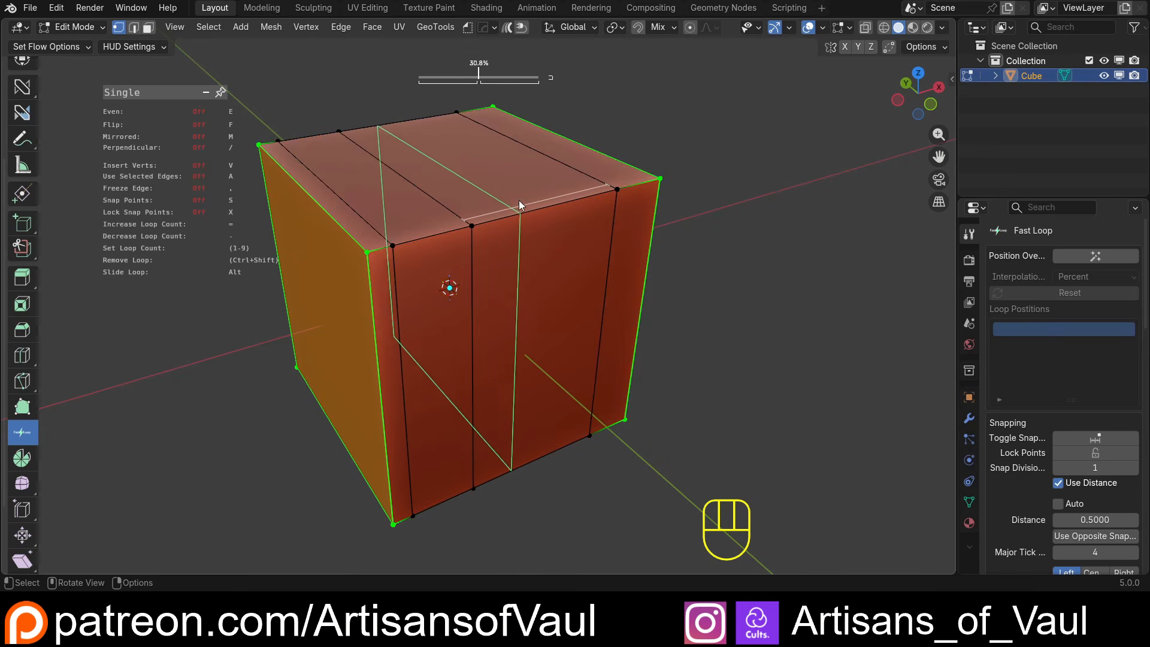
Insert two loops across the cube's left side face and two horizontal loops around the cube.
click(339, 231)
click(318, 181)
click(389, 328)
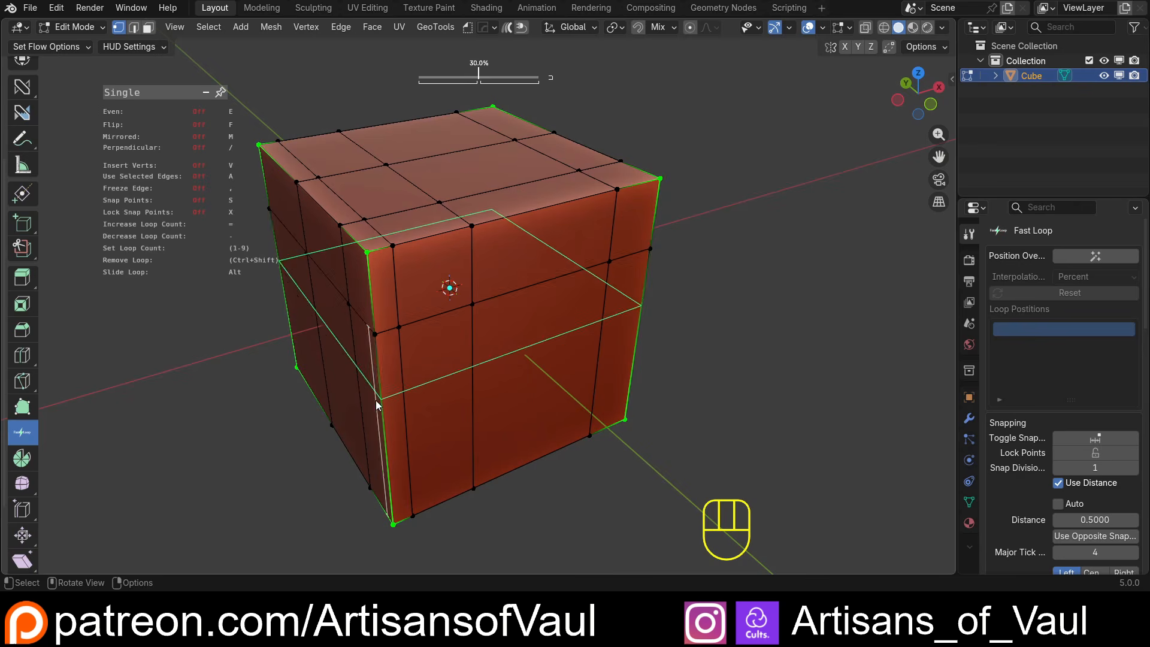
click(376, 400)
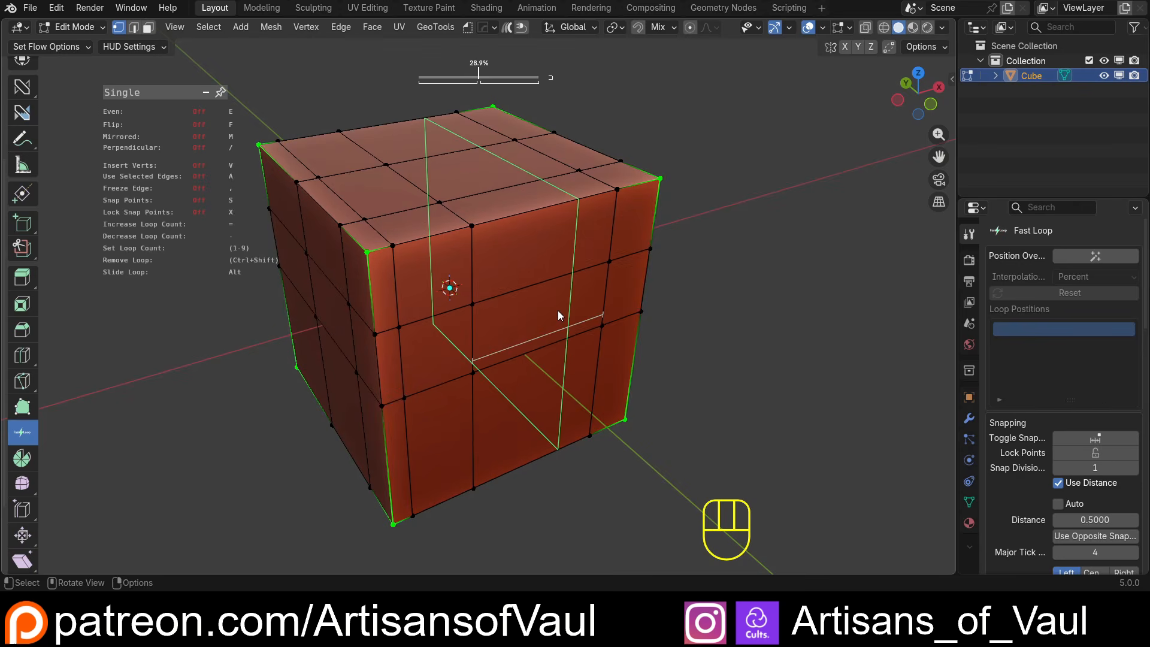
Remove both loops crossing the left side face and the two outer vertical loops of the front face with Fast Loop.
key(ctrl+shift)
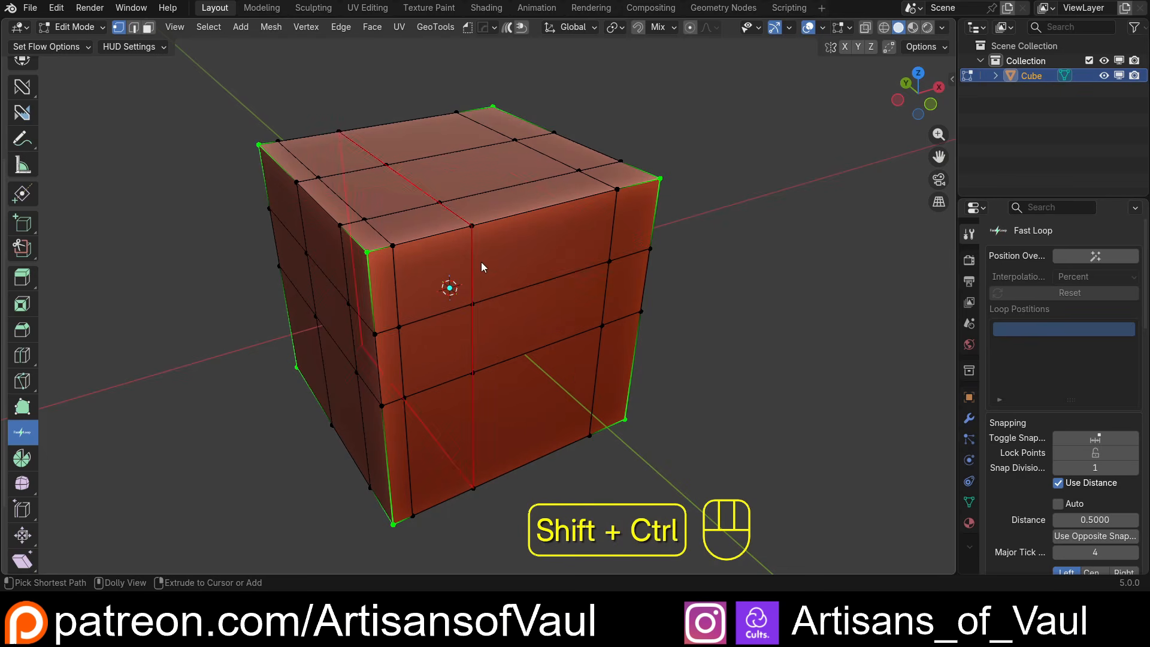
ctrl+shift+click(403, 211)
ctrl+shift+click(353, 172)
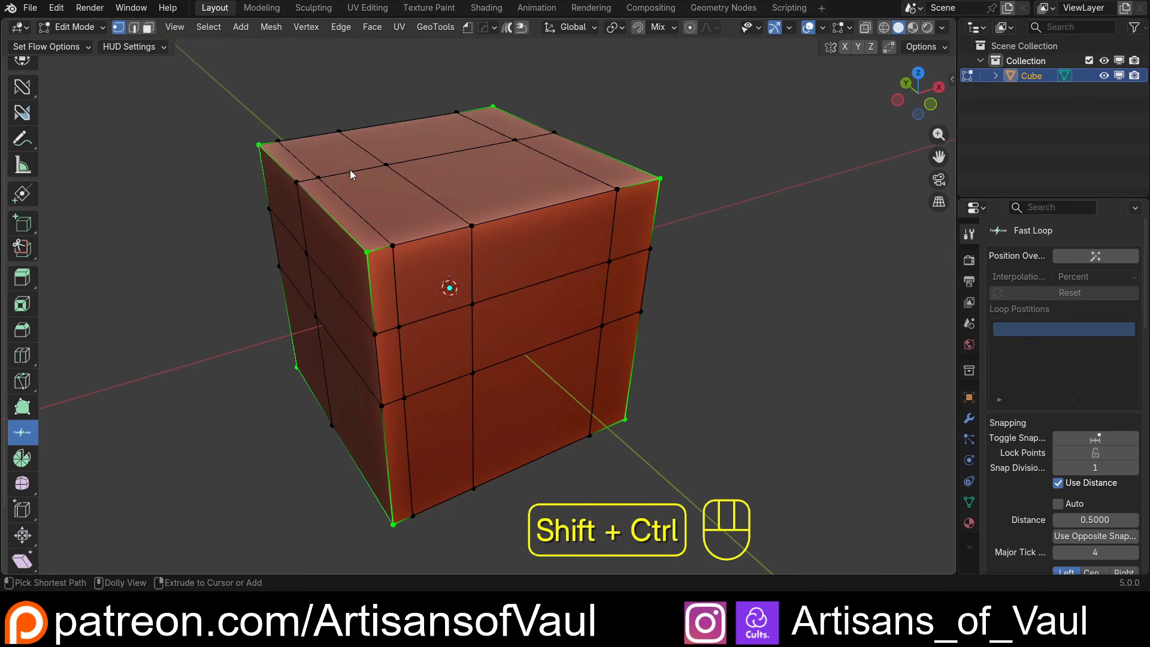
ctrl+shift+click(332, 193)
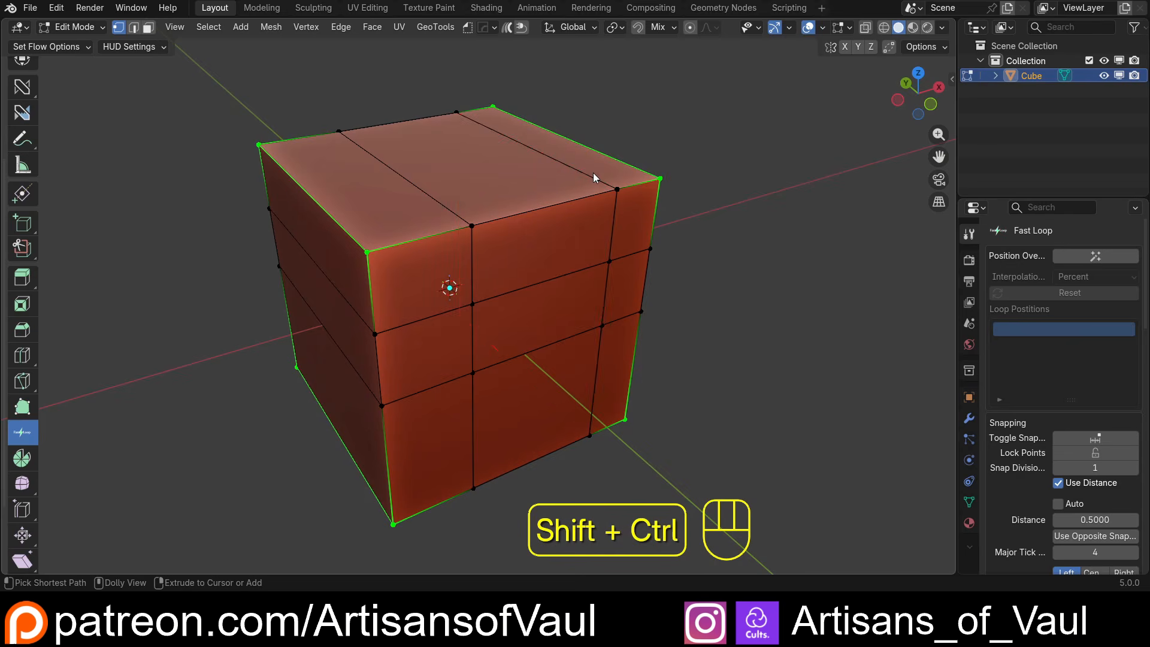
ctrl+shift+click(589, 178)
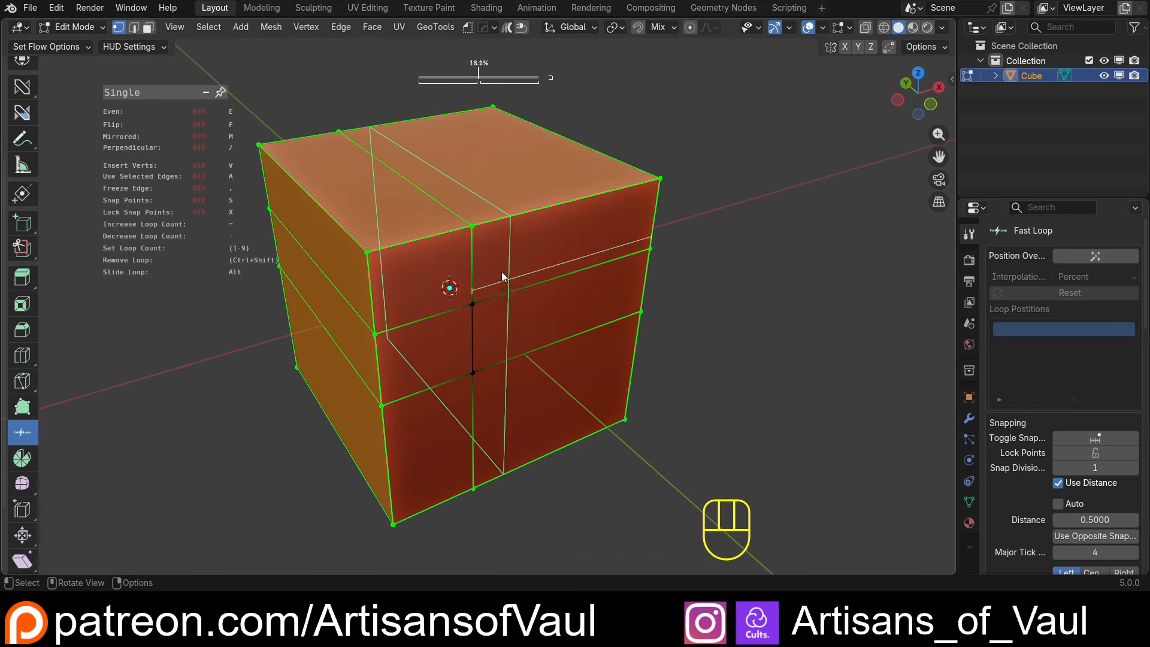
Slide the remaining vertical loop to the middle of the front face and both horizontal loops upward with Fast Loop's edge slide.
key(alt)
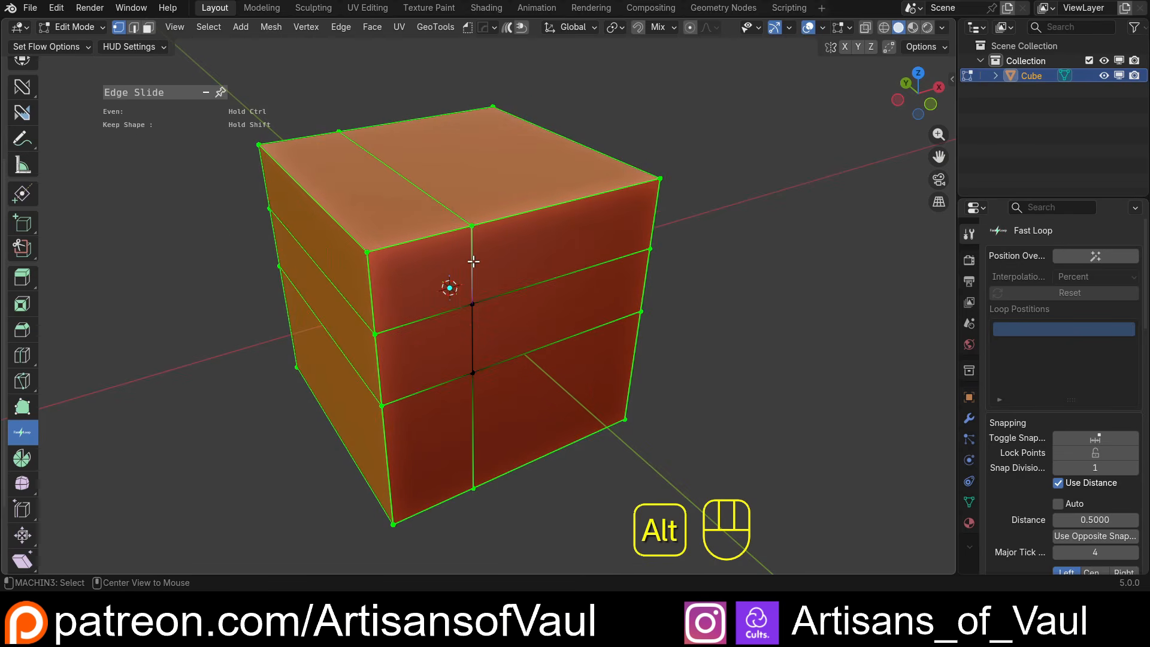
mouse_move(472, 266)
alt+mouse_down()
mouse_move(606, 243)
mouse_move(526, 259)
mouse_move(469, 300)
mouse_move(465, 260)
alt+mouse_up()
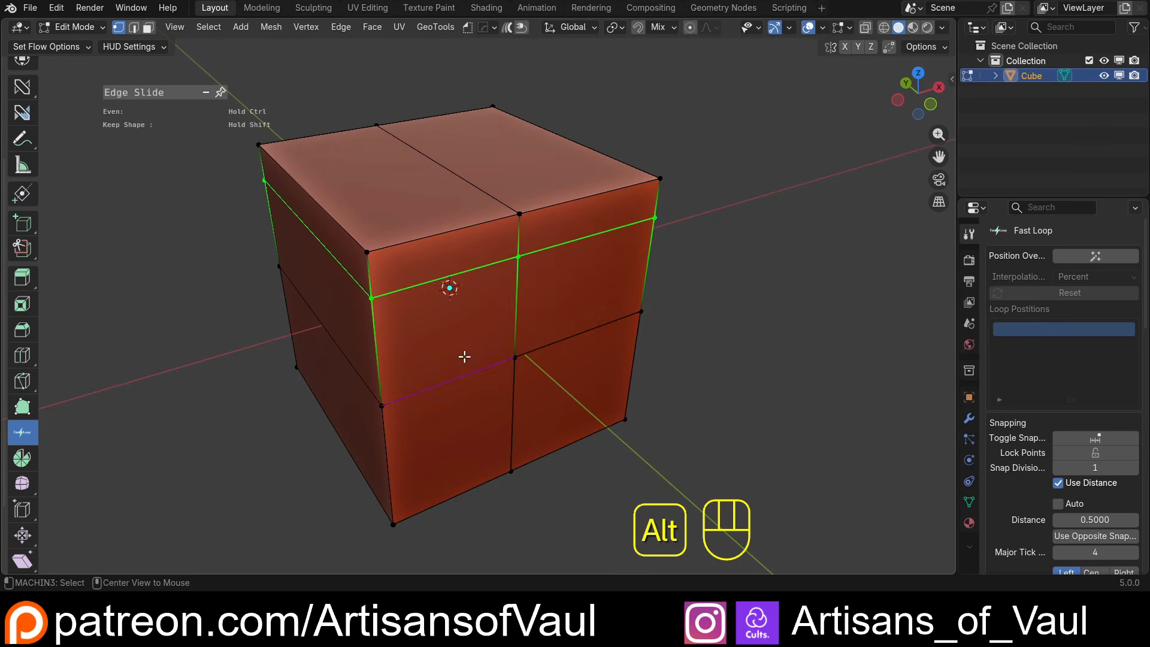
alt+drag(468, 366, 515, 341)
Remove the remaining vertical loop and both horizontal loops from the cube with Fast Loop.
ctrl+shift+click(519, 320)
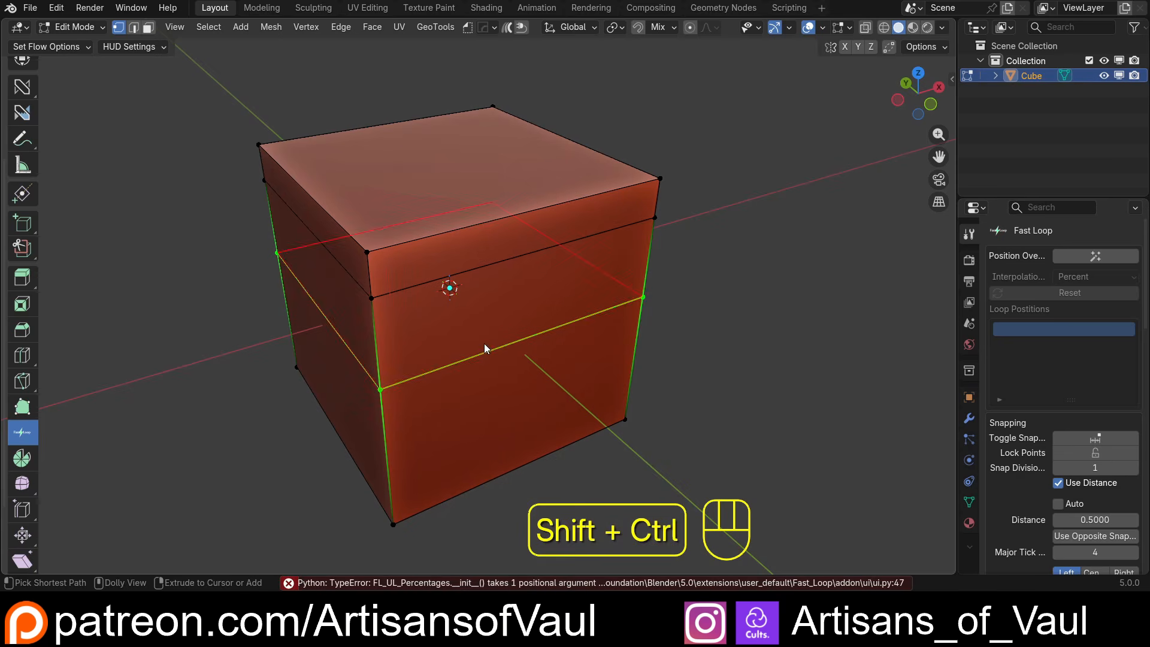
ctrl+shift+click(483, 346)
ctrl+shift+click(476, 275)
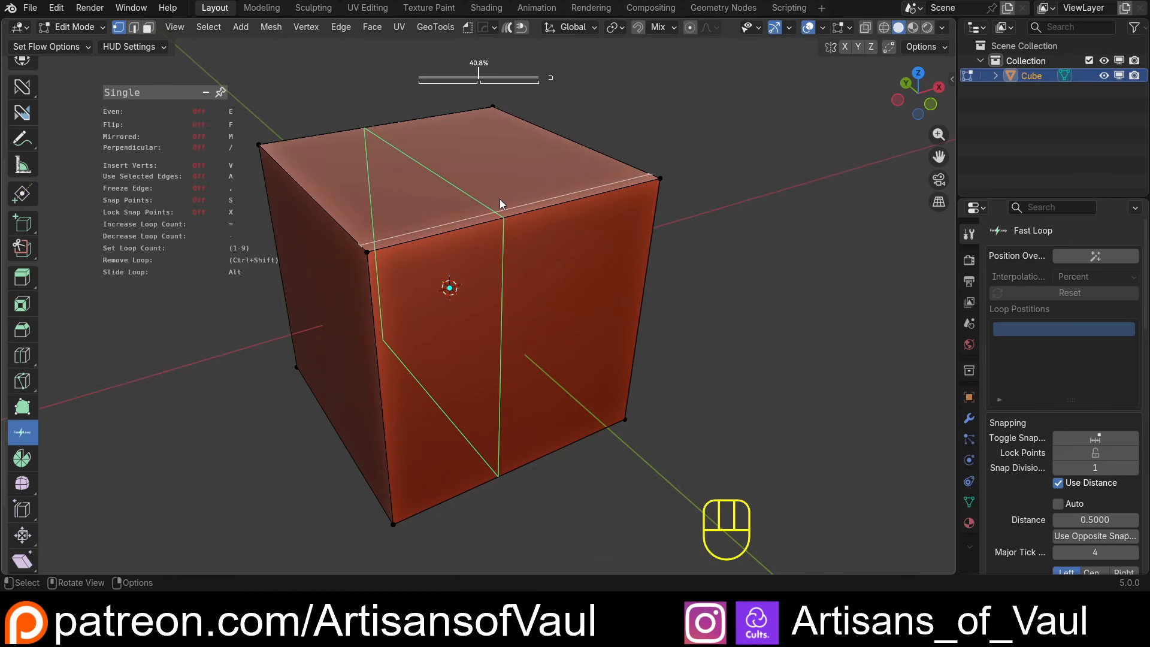
Preview Fast Loop with 2 and 3 loops on the cube, and set the loop count to 2.
key(2)
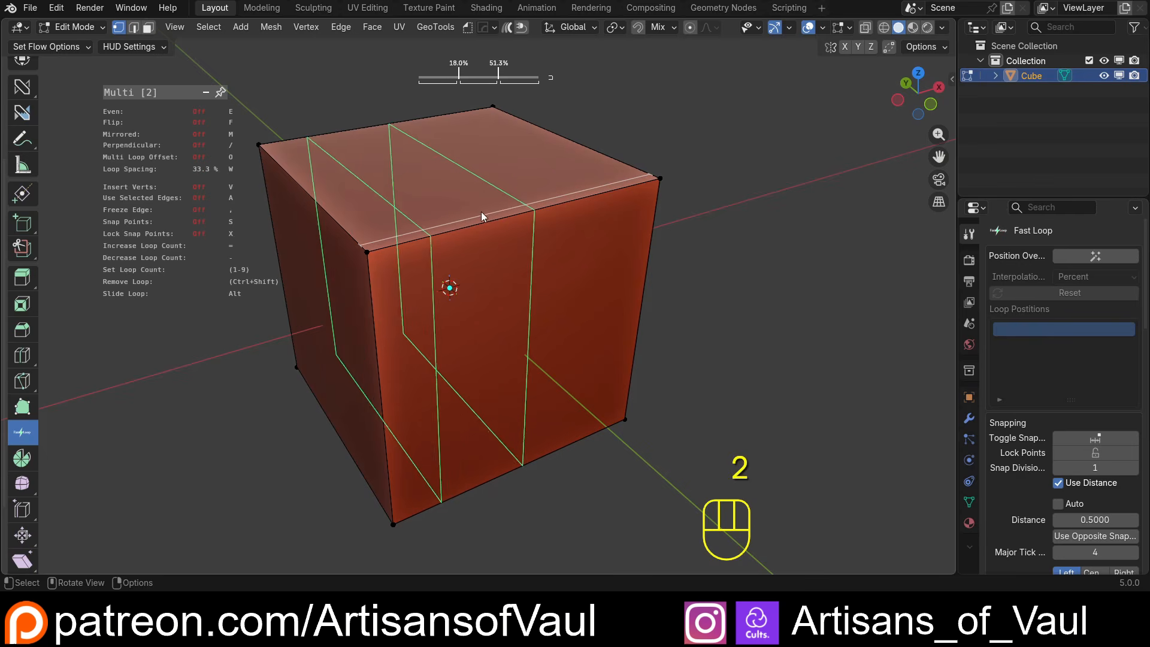
key(3)
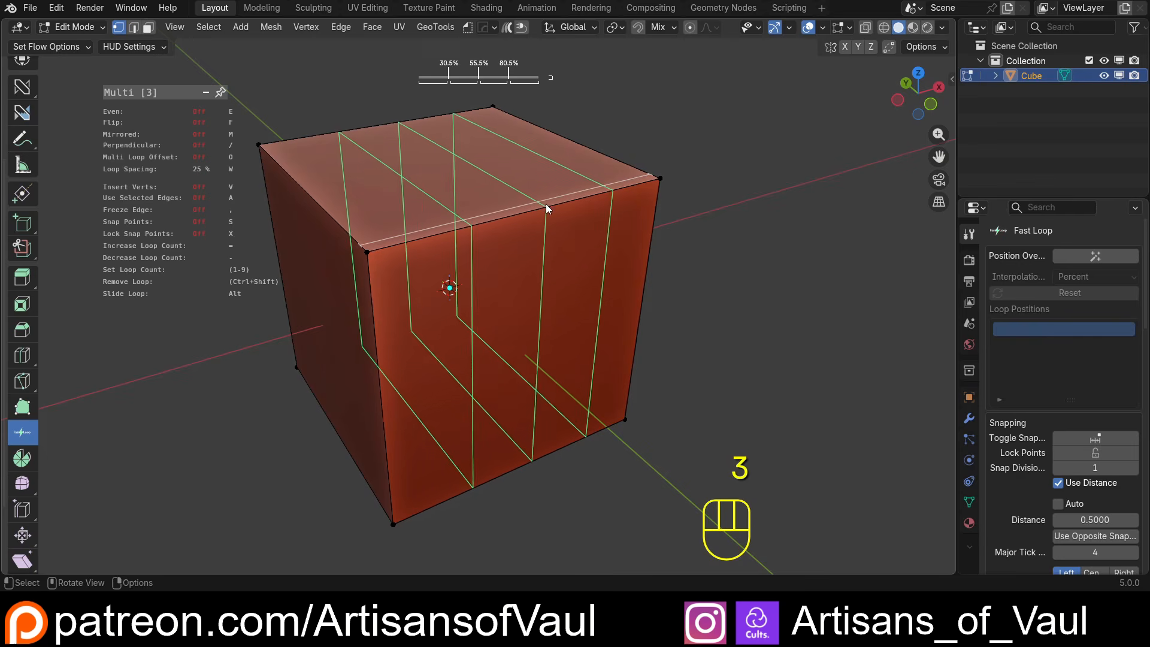
key(2)
scroll(534, 206, down, 4)
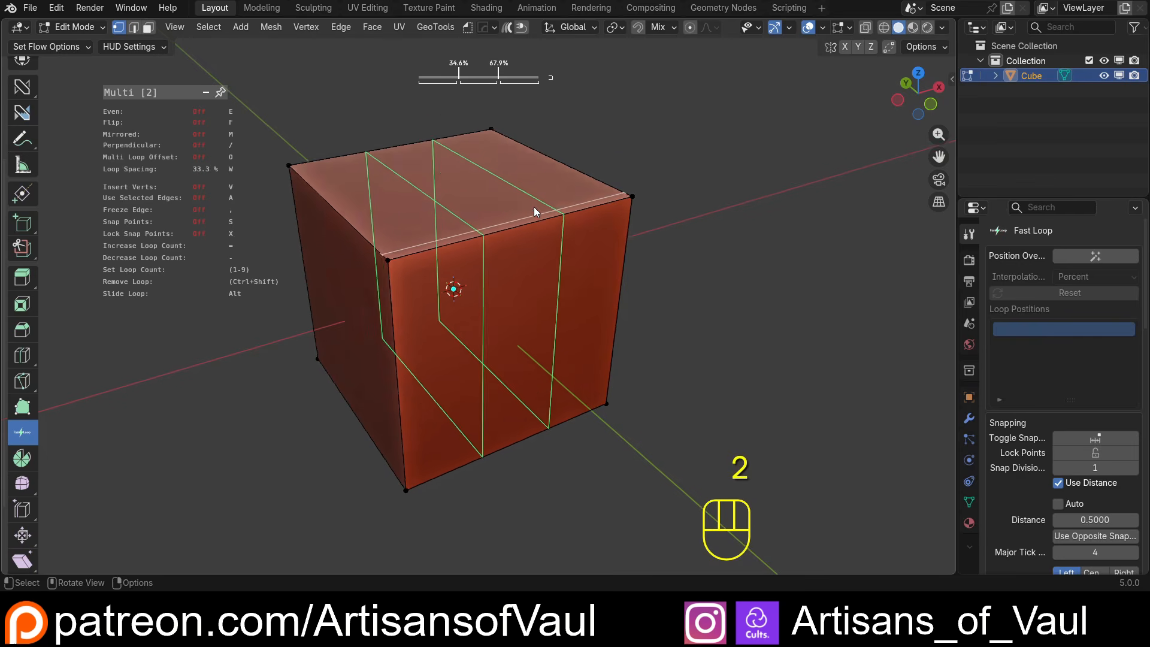
Examine Fast Loop's two-loop preview on the cube from several angles and distances.
scroll(531, 213, up, 4)
scroll(467, 250, up, 1)
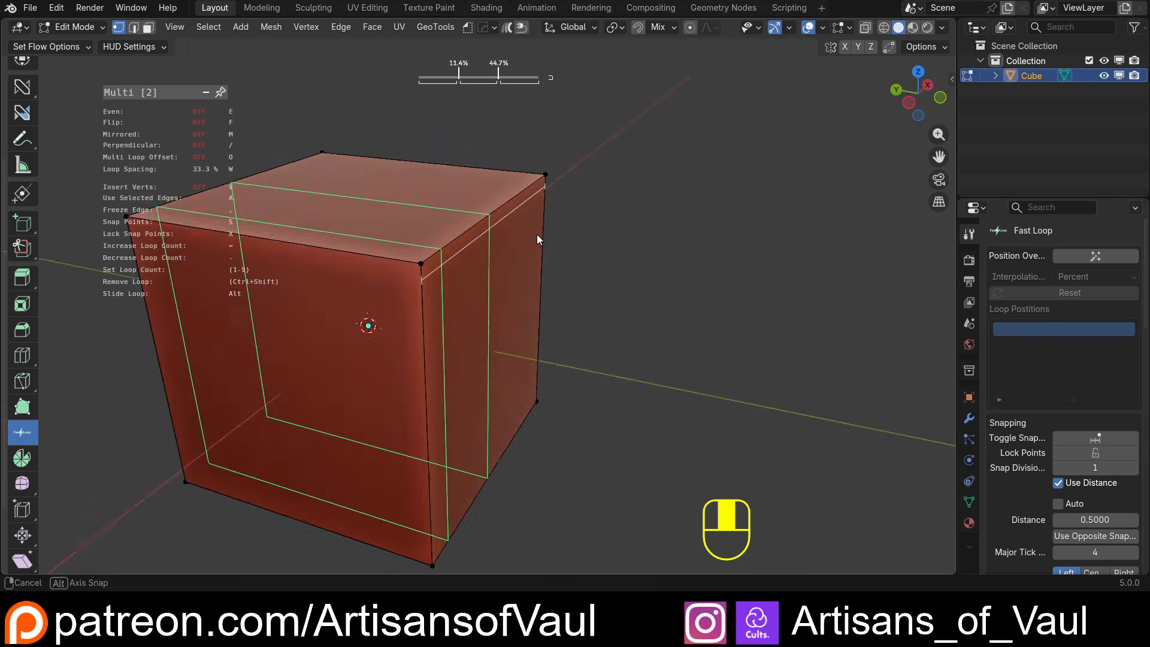
scroll(537, 235, down, 3)
scroll(477, 238, up, 2)
shift+middle_drag(489, 258, 519, 264)
scroll(601, 245, down, 3)
scroll(518, 266, up, 5)
shift+middle_drag(417, 321, 478, 259)
scroll(520, 239, up, 1)
scroll(513, 246, down, 2)
scroll(500, 254, up, 2)
scroll(471, 275, down, 3)
scroll(556, 242, up, 2)
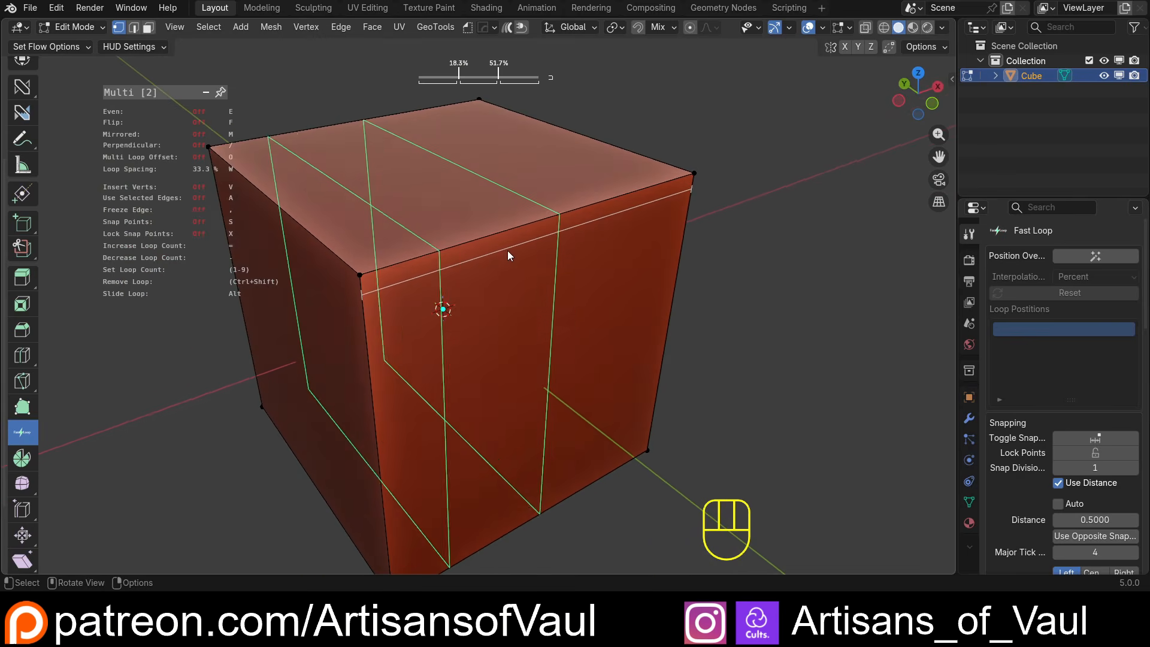
scroll(545, 247, down, 2)
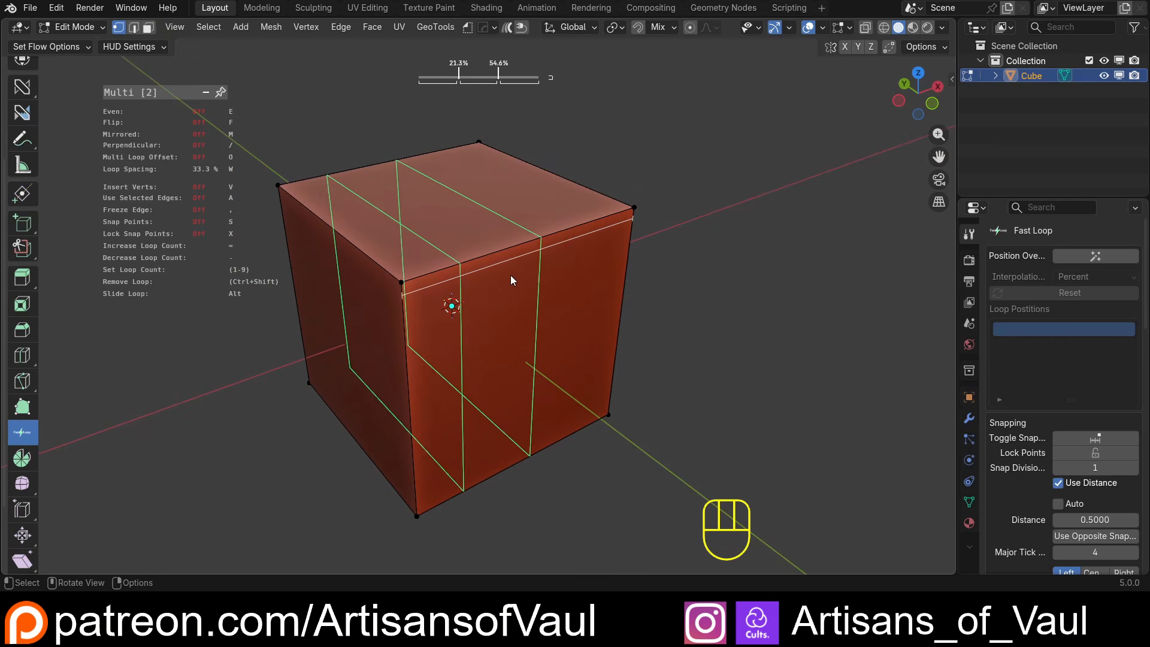
Insert two vertical loops across the cube's front and top faces with Fast Loop, and undo the insertion.
middle_drag(482, 273, 456, 267)
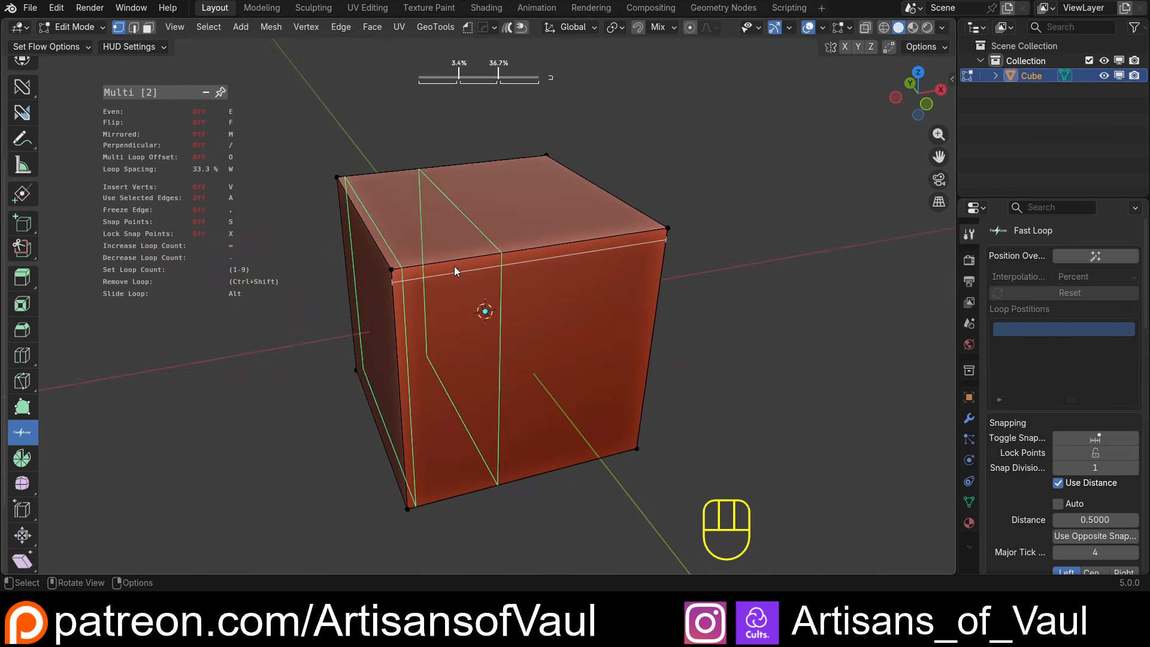
click(538, 255)
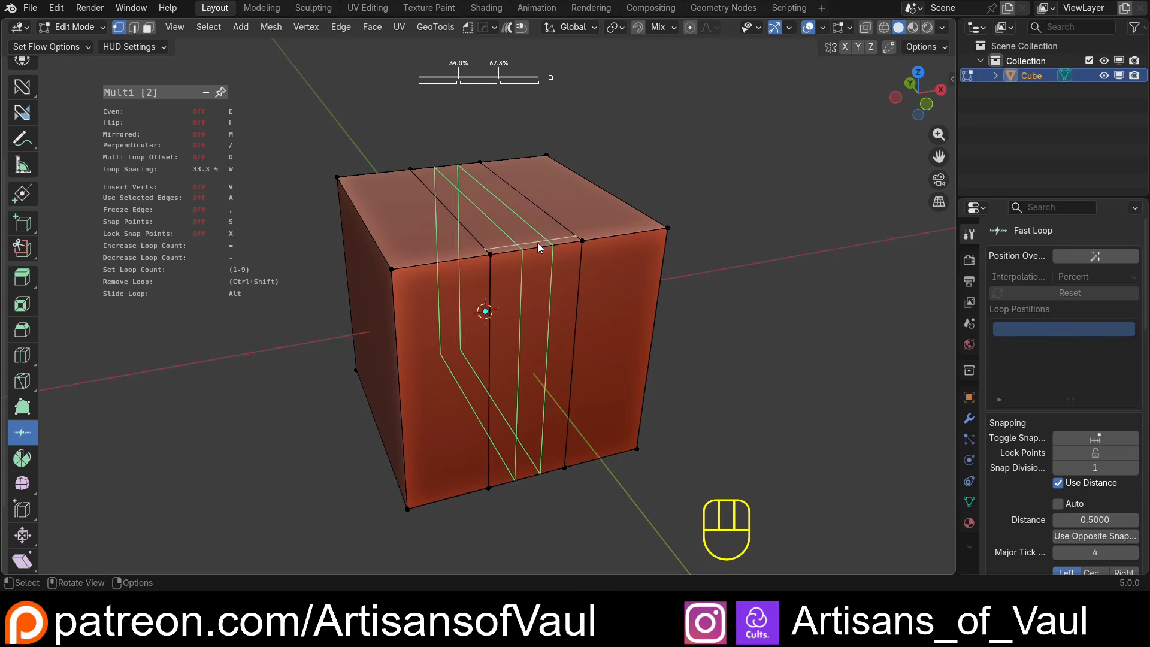
key(ctrl+z)
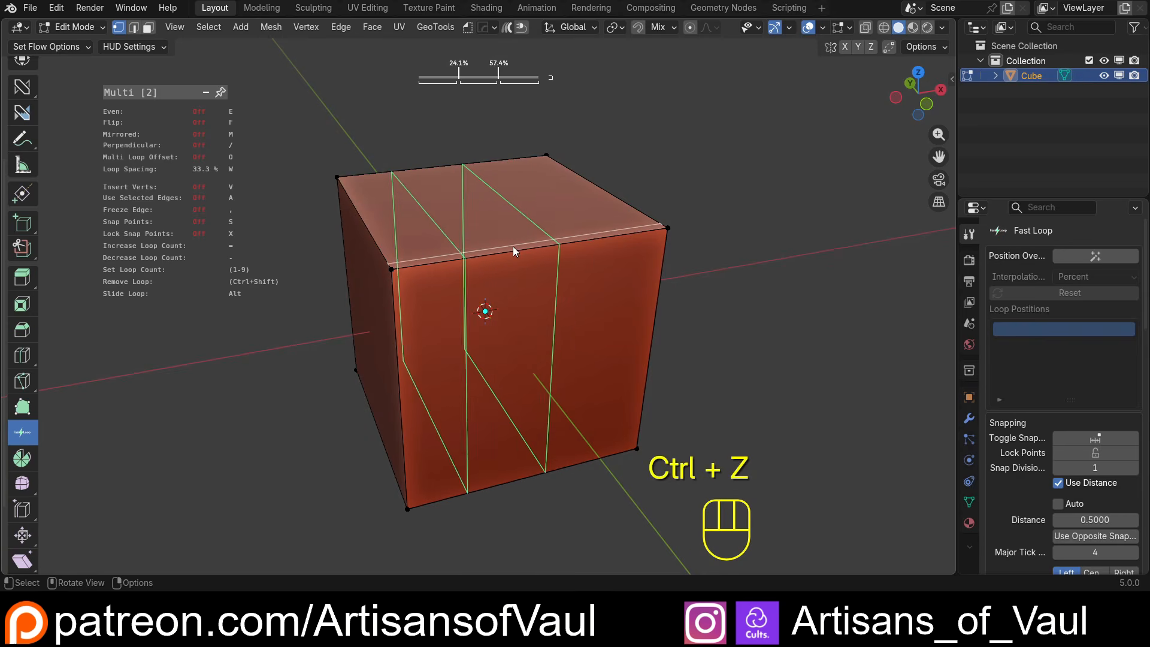
Try widening the gap between the two previewed loops with Fast Loop's Loop Spacing adjustment.
middle_drag(512, 246, 534, 217)
scroll(536, 249, up, 2)
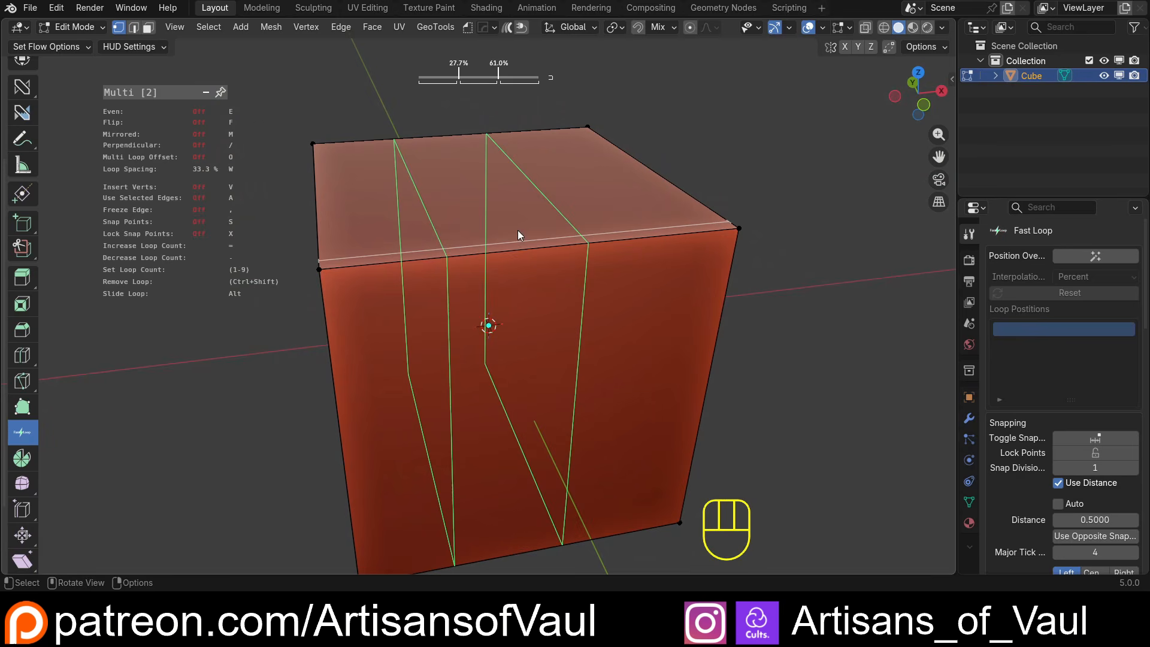
key(w)
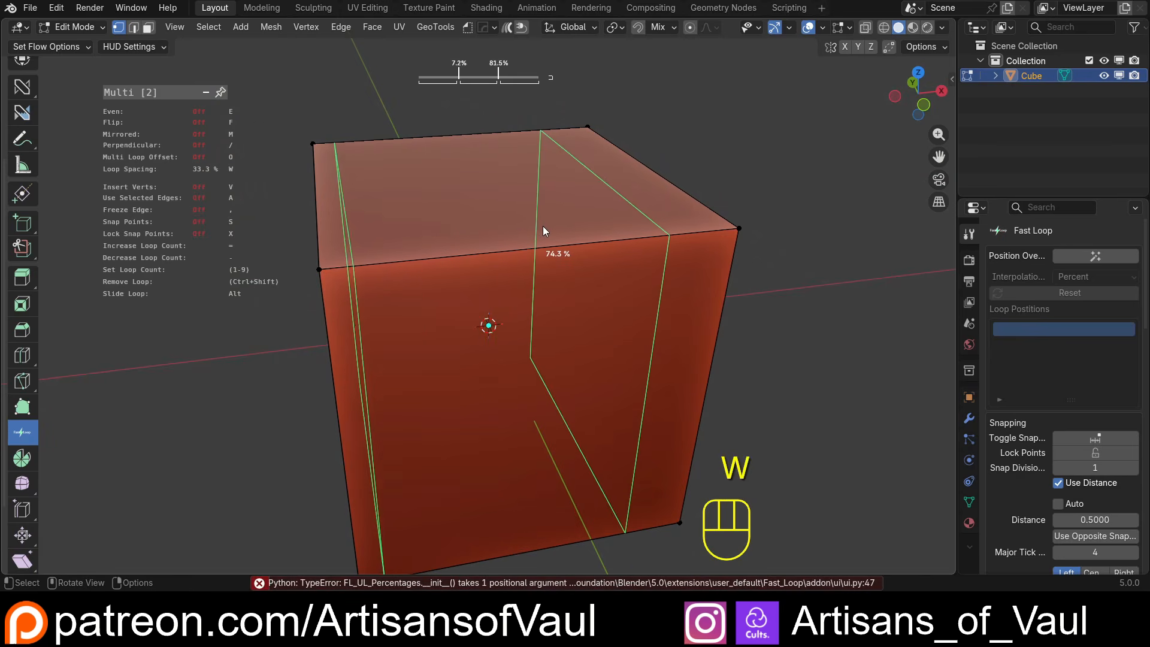
key(w)
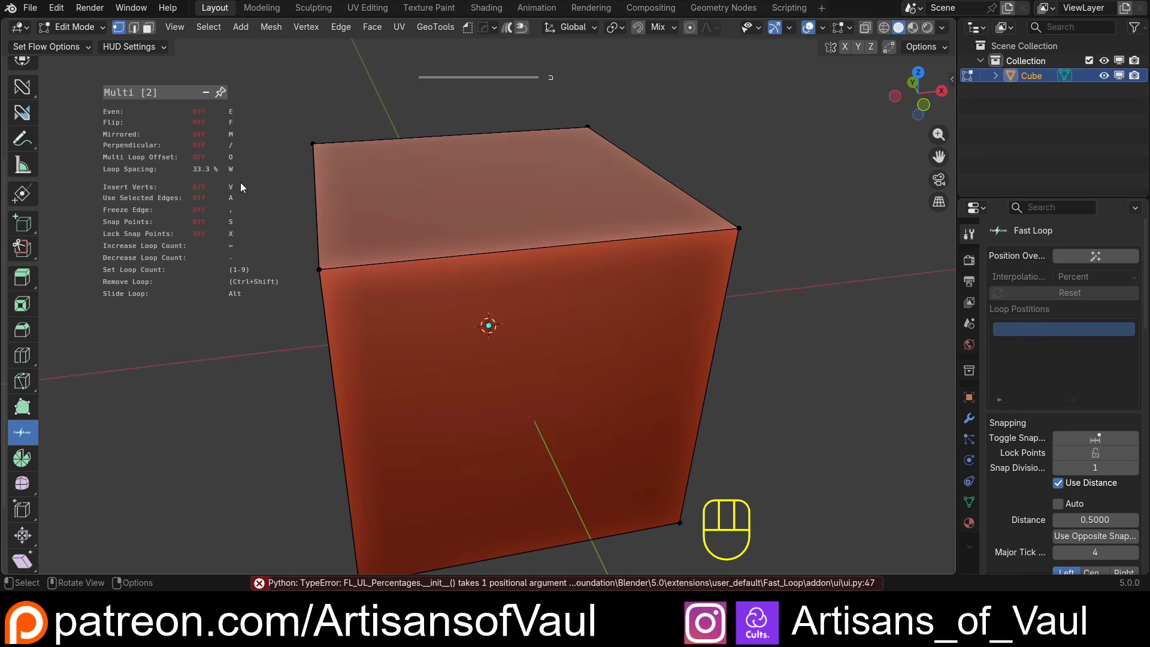
key(w)
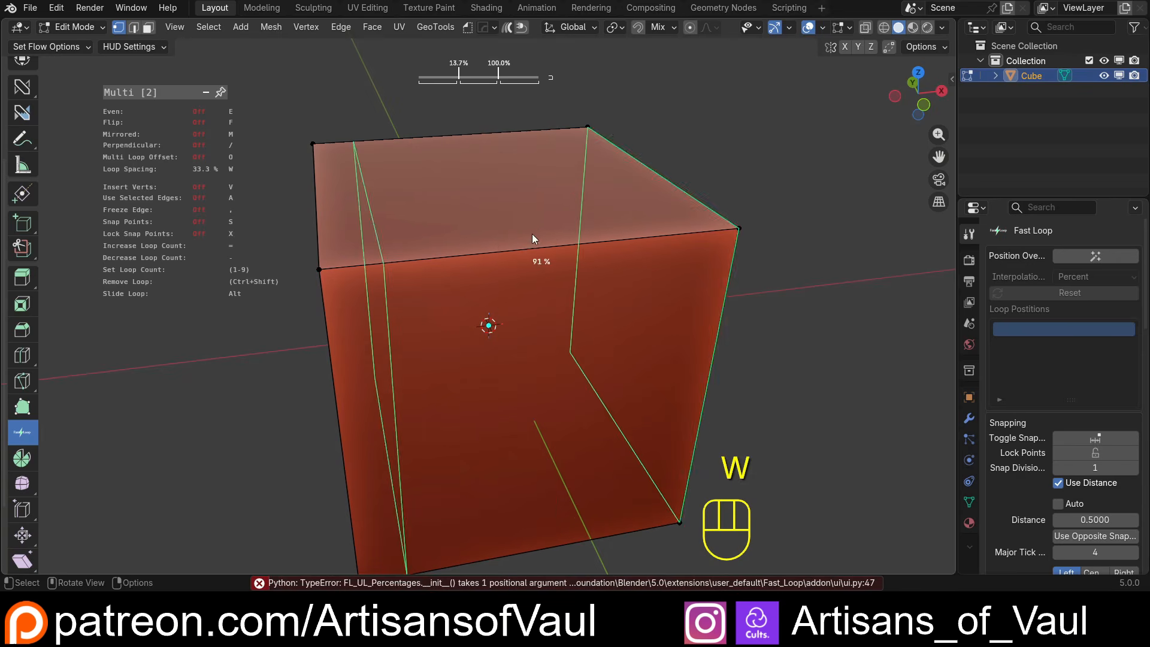
key(w)
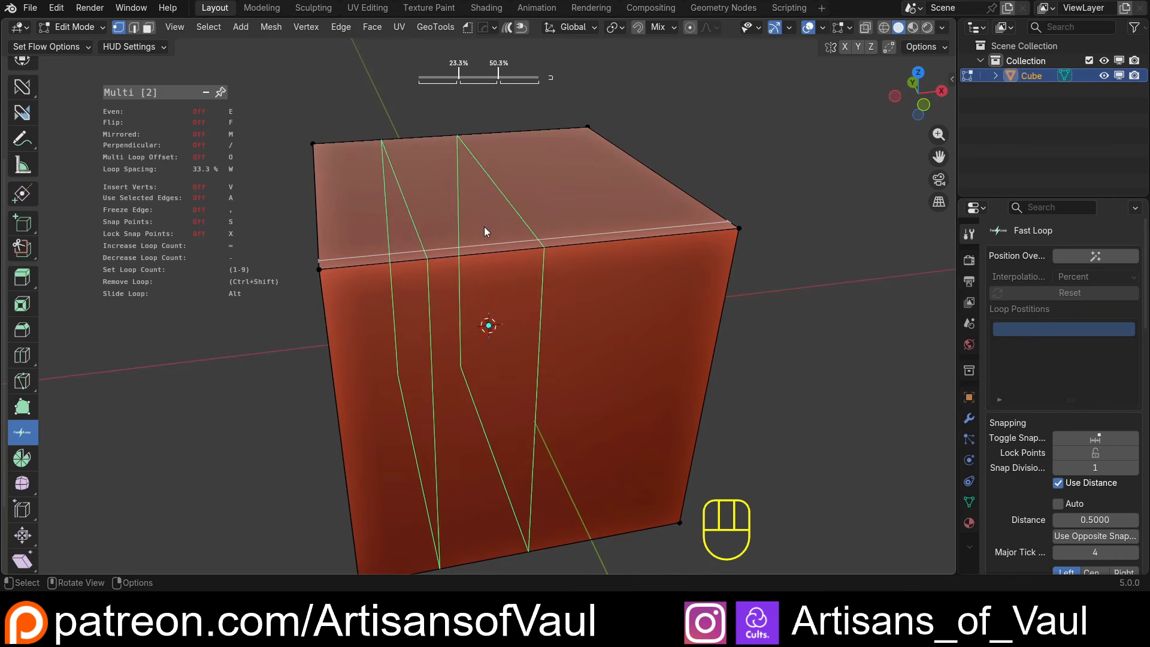
Turn on Multi Loop Offset and Flip for the two-loop preview on the front face, and exit Fast Loop.
middle_drag(484, 226, 464, 239)
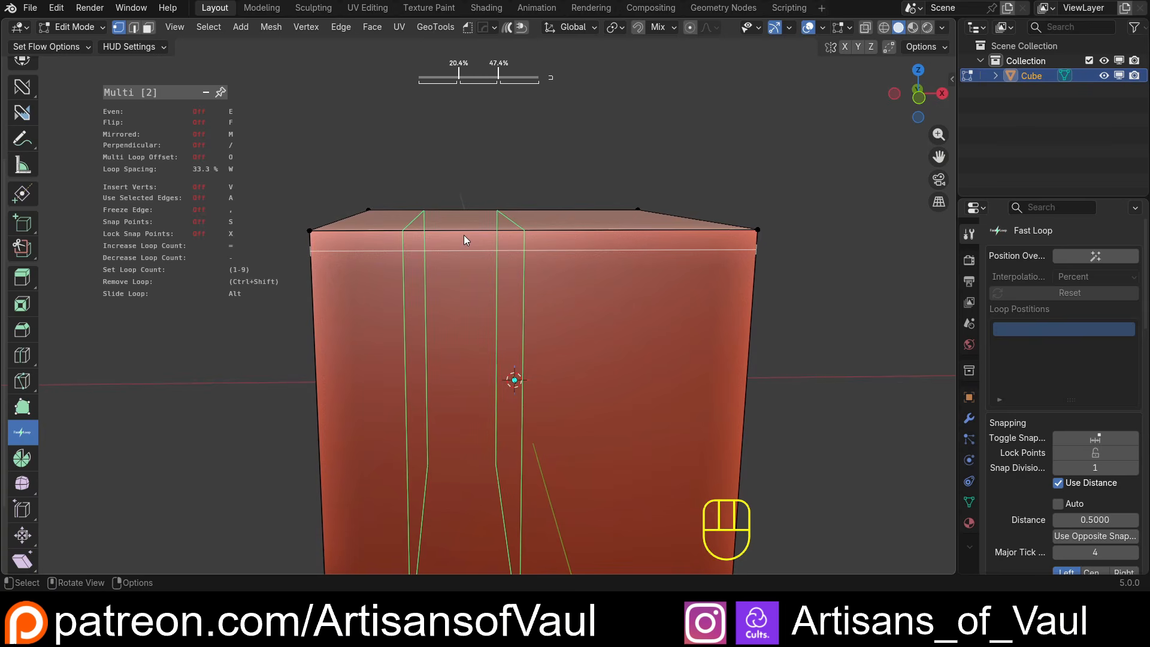
key(o)
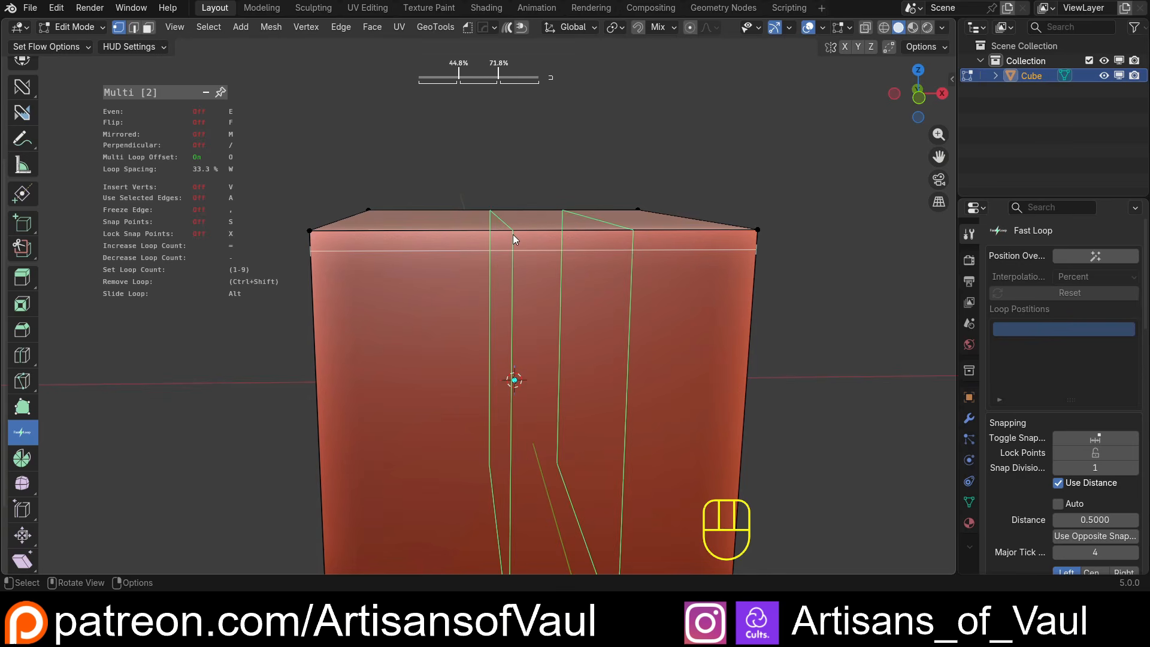
key(f)
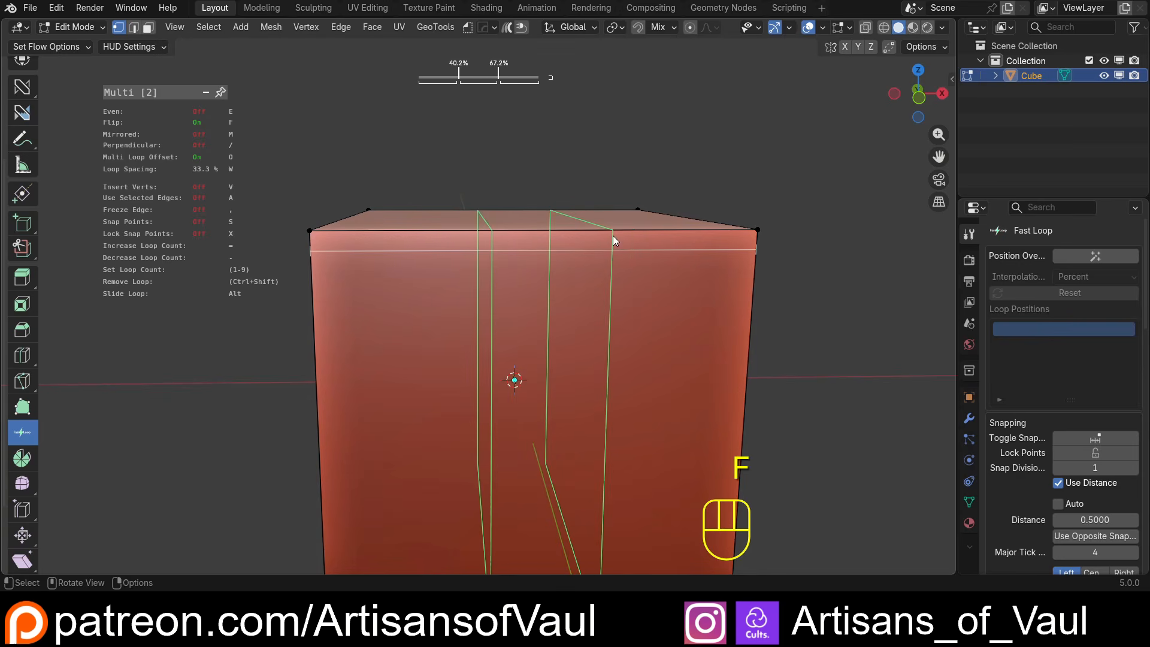
key(Escape)
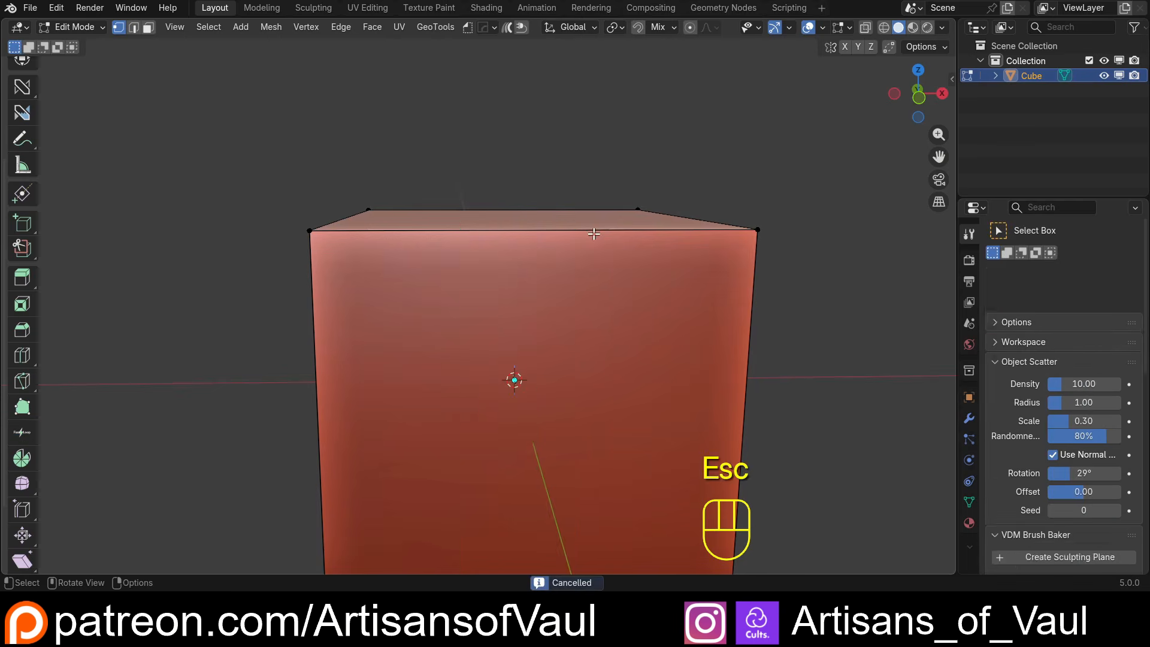
Add a second cube in Object Mode and move it above the original, shifted slightly sideways.
key(Tab)
scroll(577, 229, down, 4)
middle_drag(579, 232, 559, 218)
mouse_move(514, 207)
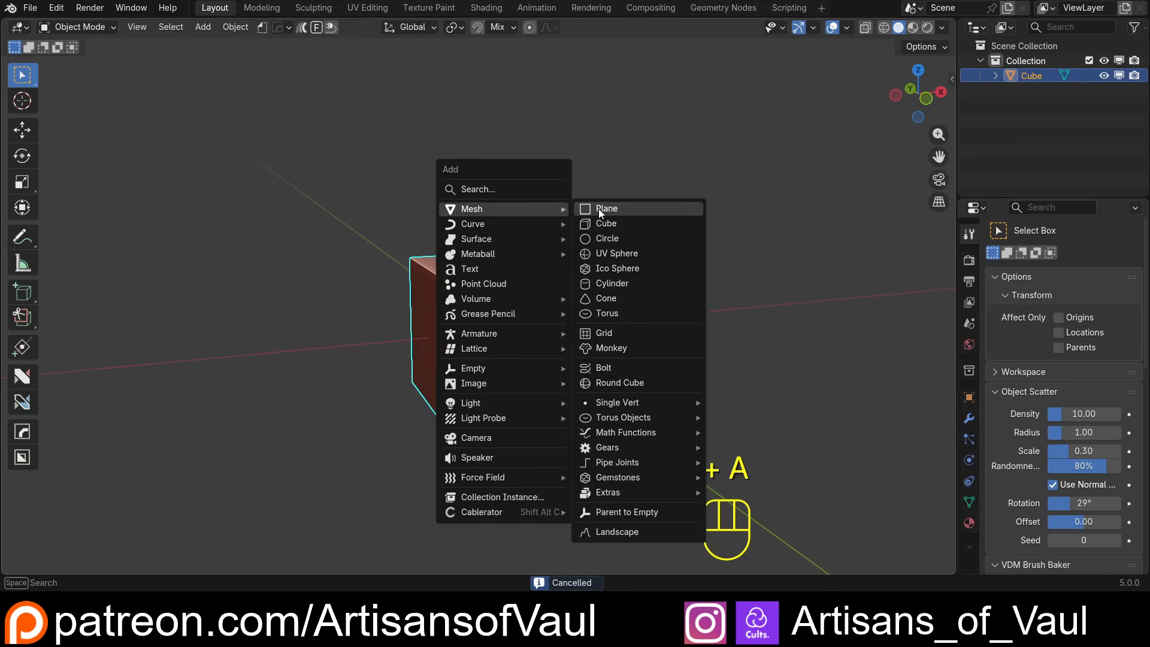
click(620, 222)
middle_drag(613, 225, 526, 262)
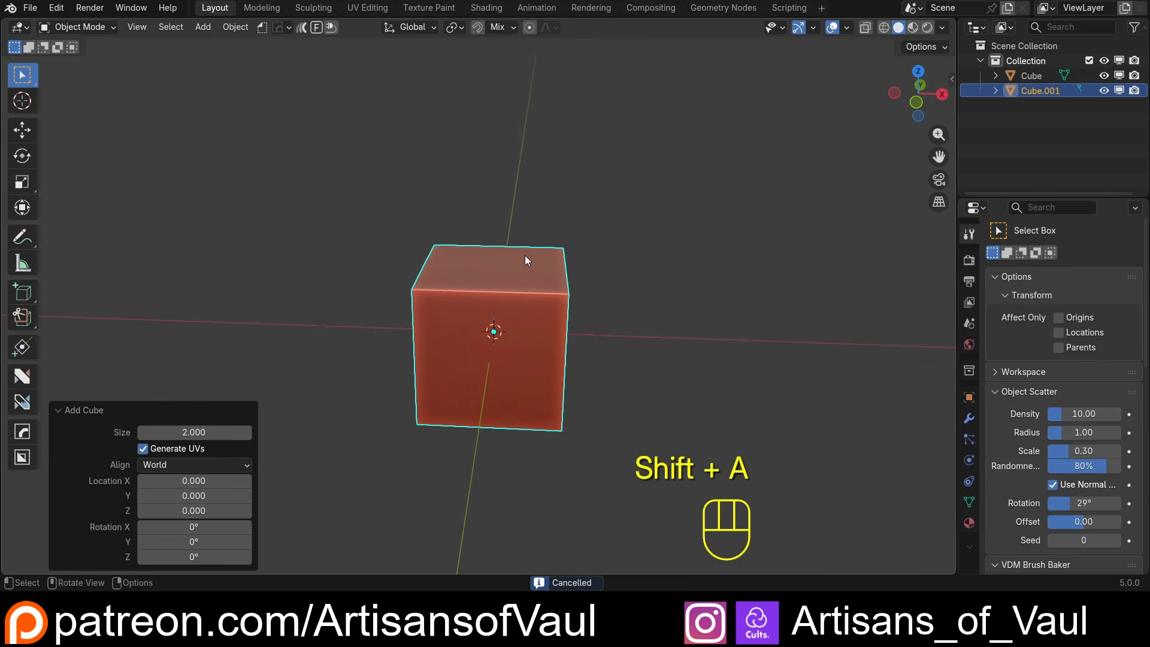
key(g)
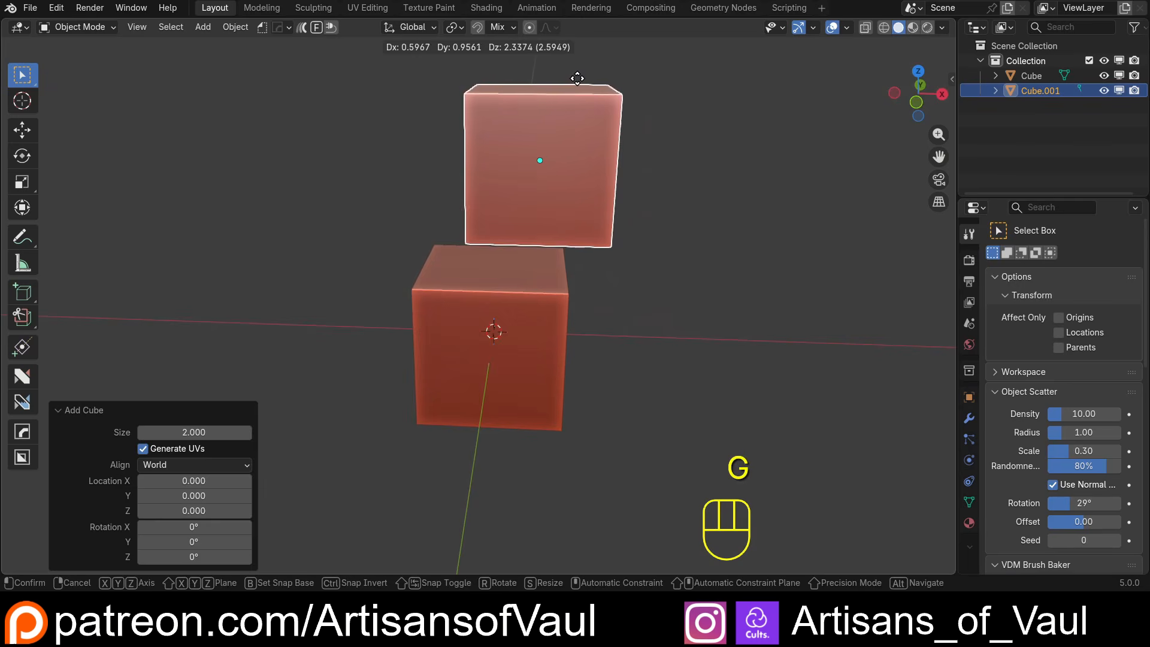
click(569, 90)
Insert a single Fast Loop in the lower cube using the upper cube's lower front-left corner as snap reference, and undo it.
middle_drag(476, 207, 462, 280)
scroll(463, 281, up, 3)
click(465, 279)
key(Tab)
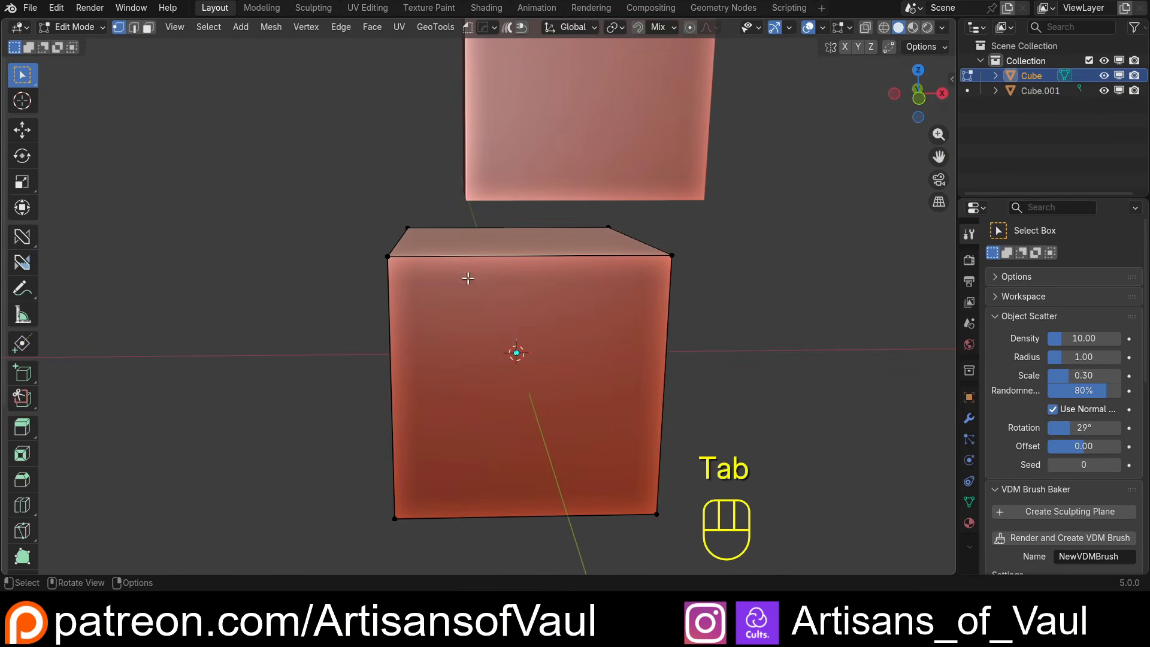
scroll(24, 457, down, 5)
click(22, 462)
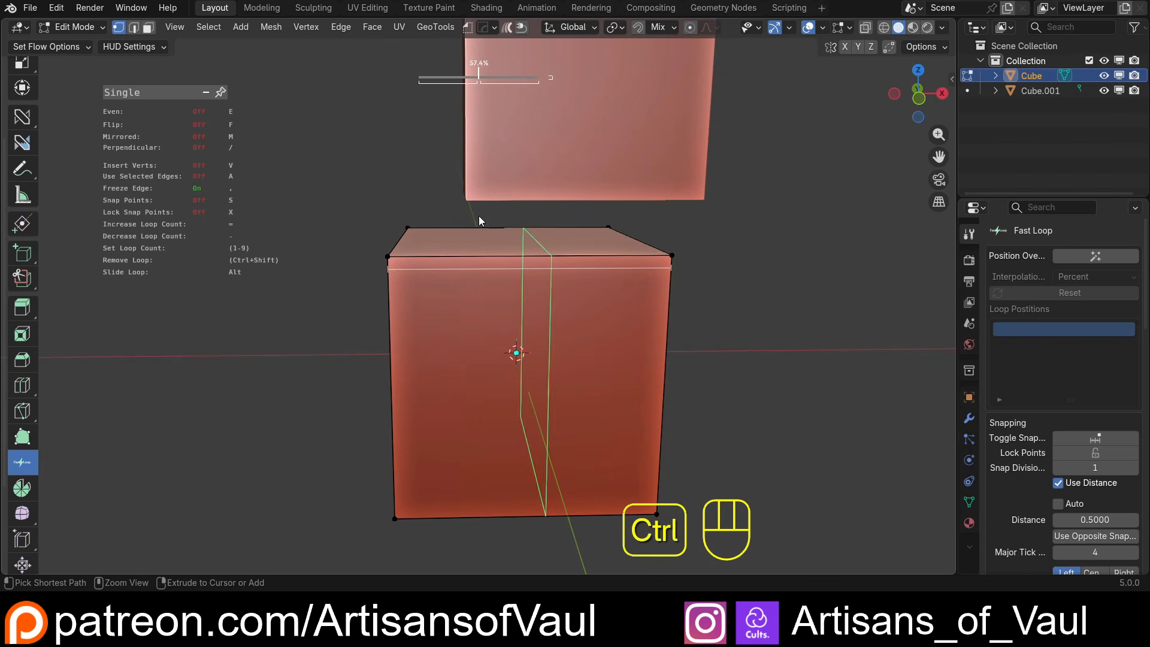
ctrl+click(468, 142)
mouse_move(501, 273)
middle_down()
mouse_move(497, 226)
mouse_move(508, 265)
mouse_move(497, 266)
middle_up()
key(ctrl+z)
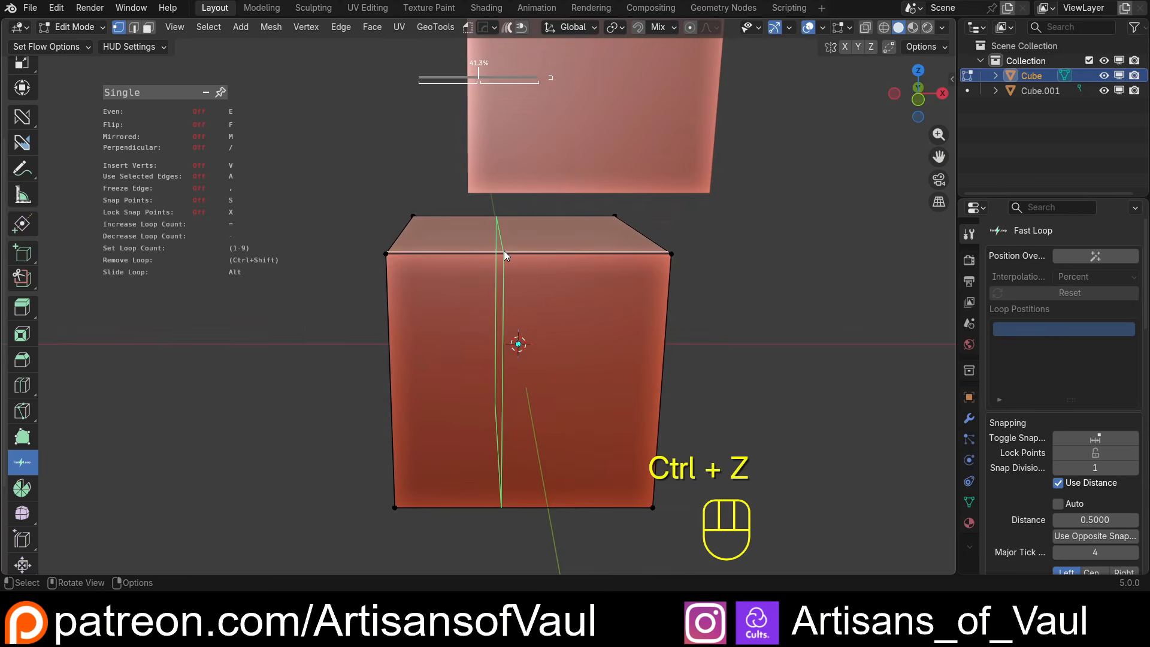
Set the loop count to 2, insert the loop pair using the upper cube's corner as snap reference, and undo it.
key(2)
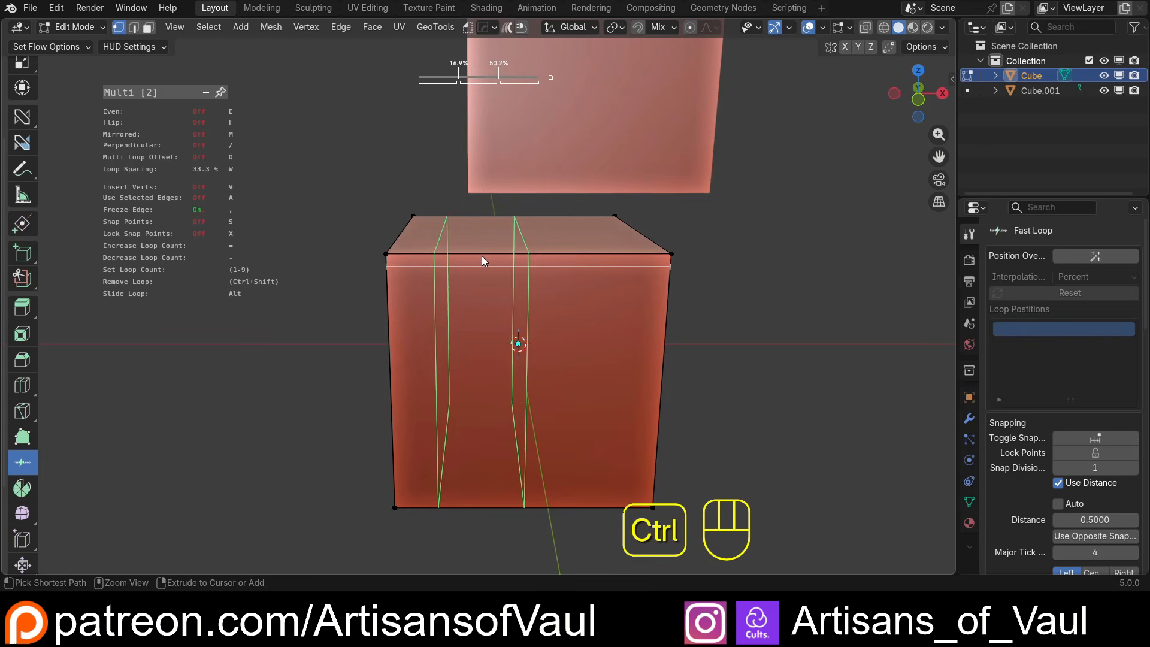
ctrl+click(470, 181)
middle_drag(471, 181, 487, 236)
key(ctrl+z)
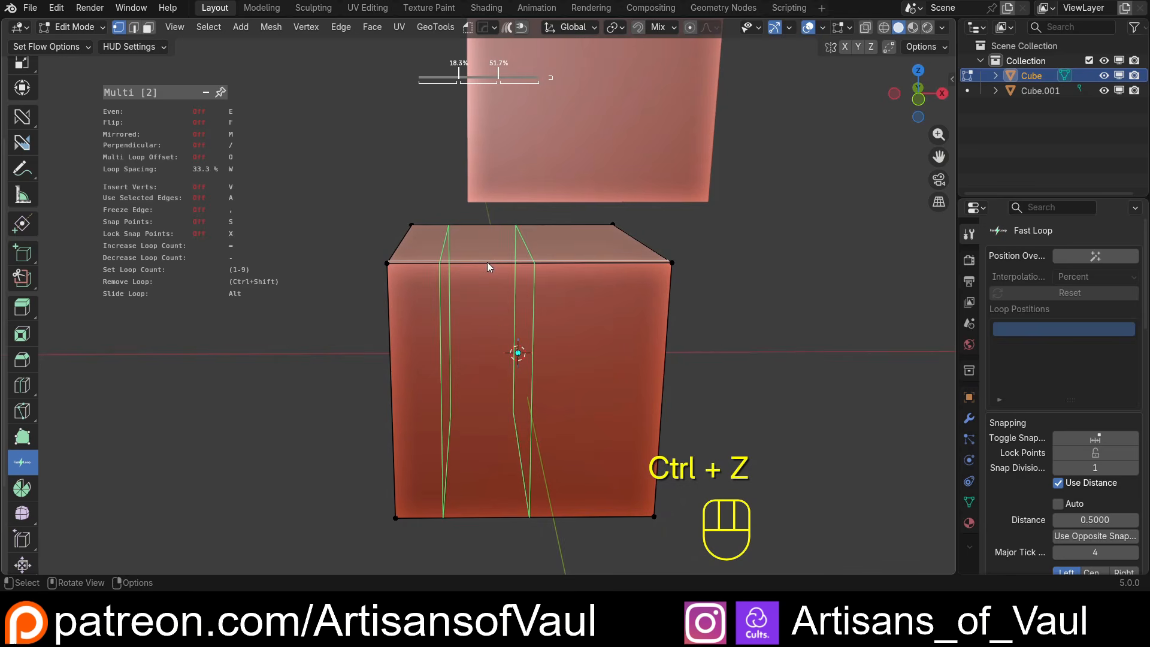
Turn on Multi Loop Offset, insert two loops with the first aligned to the upper cube's corner, check the front view, and undo.
key(o)
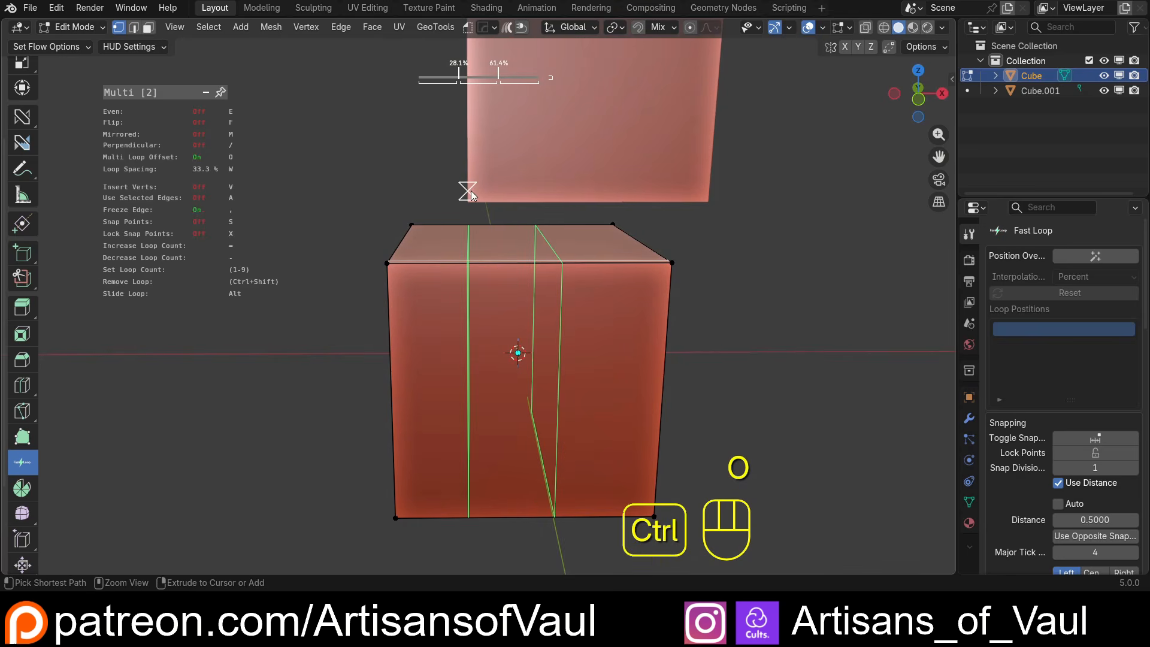
ctrl+click(471, 193)
key(KP_1)
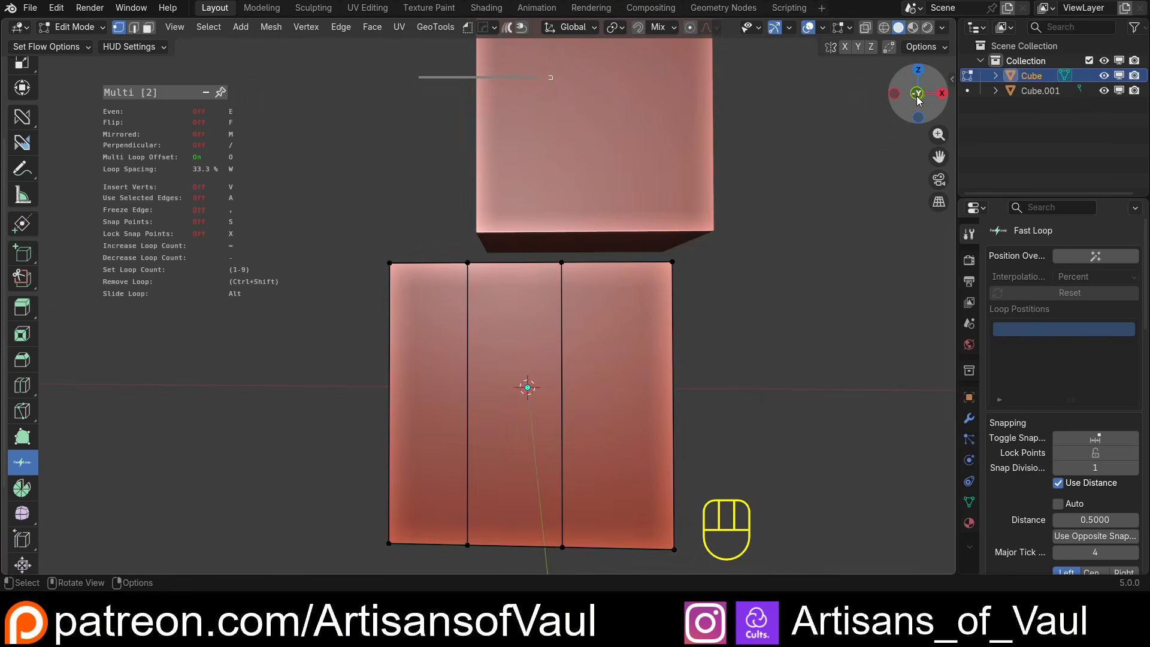
middle_drag(490, 217, 472, 253)
key(ctrl+z)
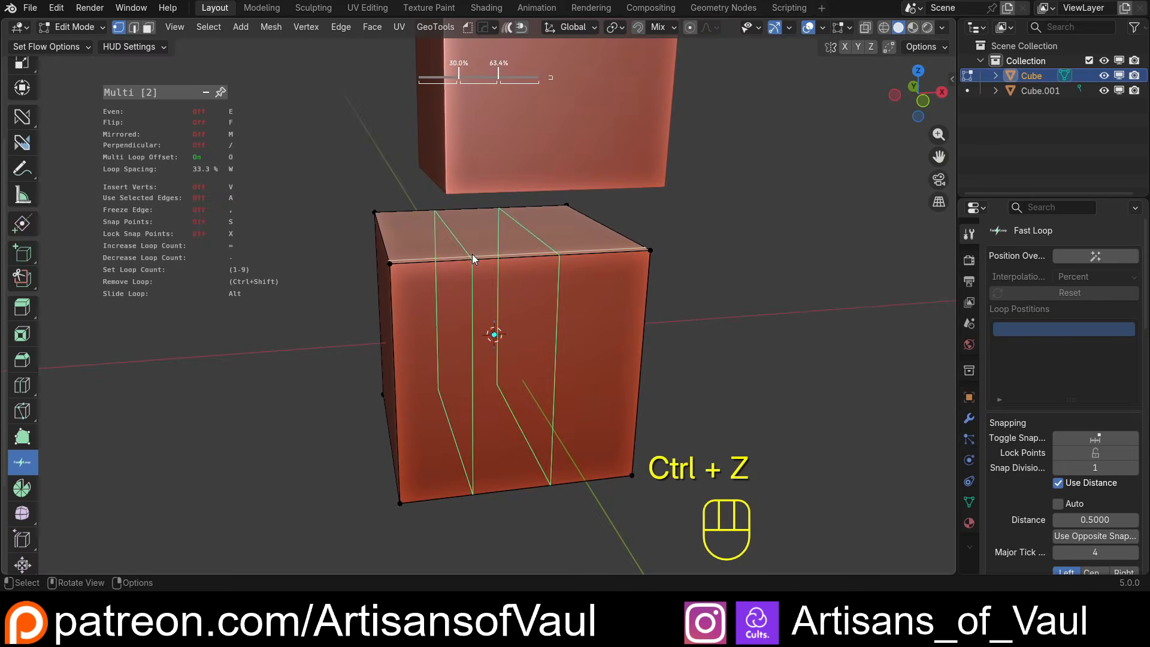
Delete the upper cube, return to editing the original cube, and exit Fast Loop.
key(Tab)
click(481, 154)
key(Delete)
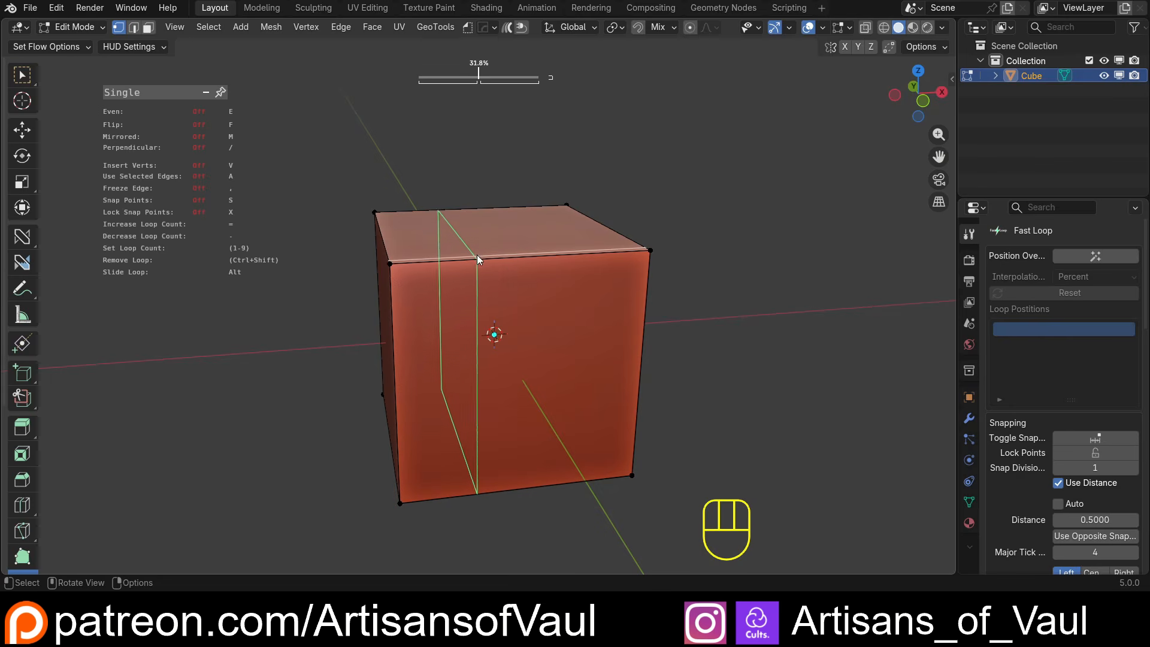
key(Escape)
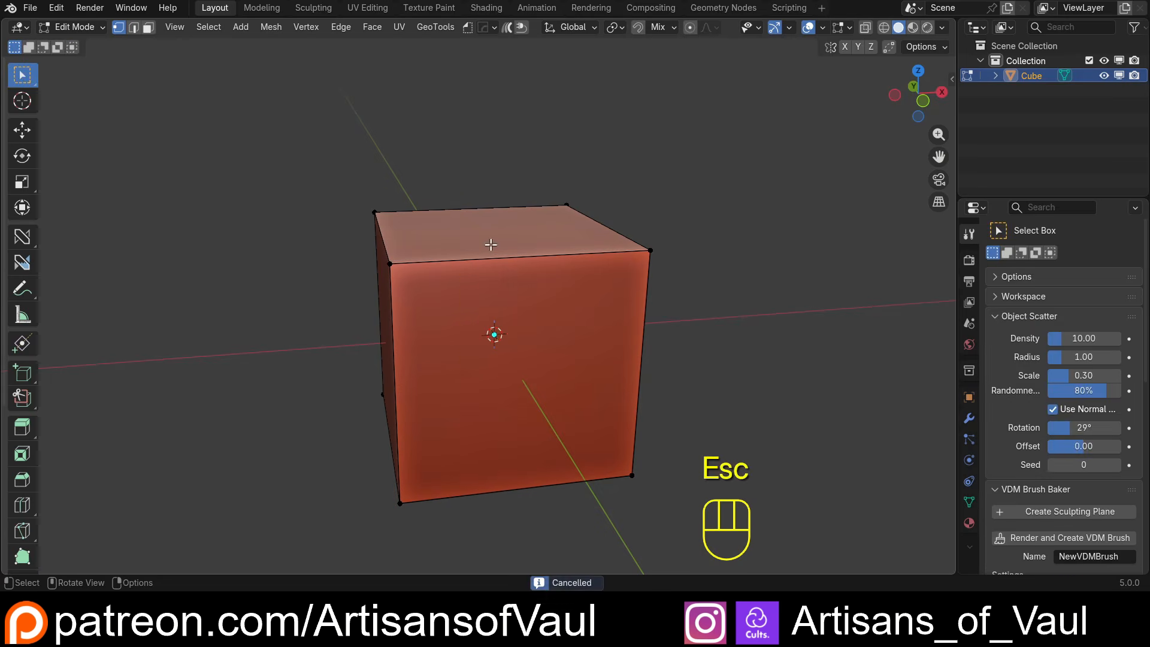
Add one centred vertical loop with the standard Loop Cut and bevel it into two edges with an offset of about 0.81.
middle_drag(530, 253, 455, 266)
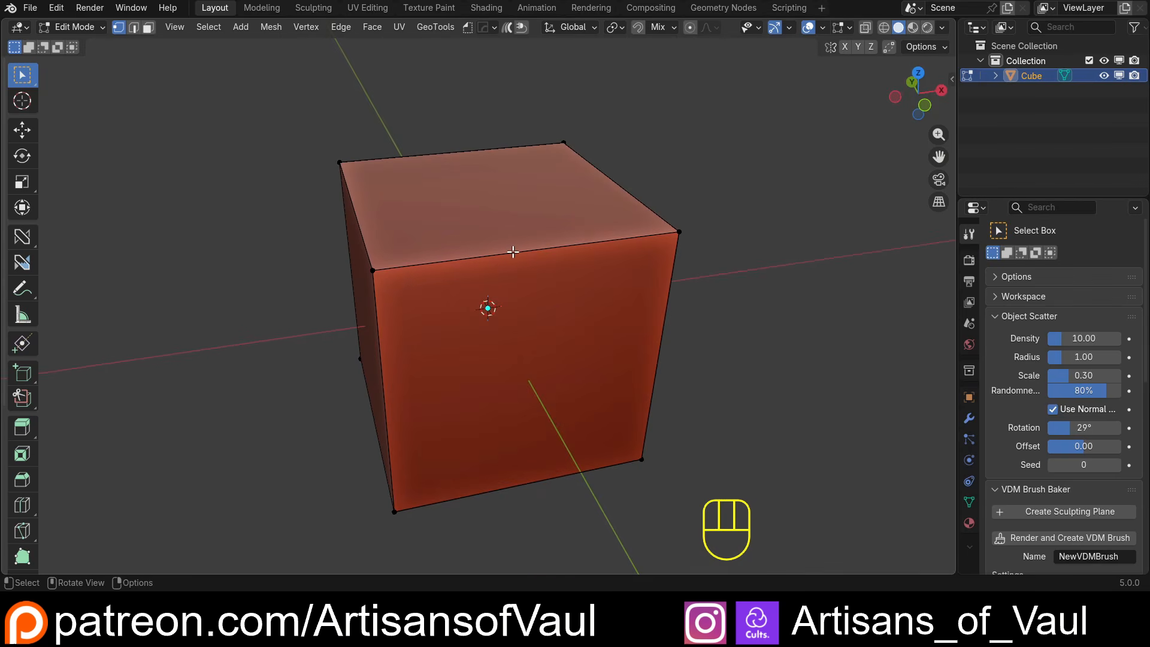
key(ctrl+r)
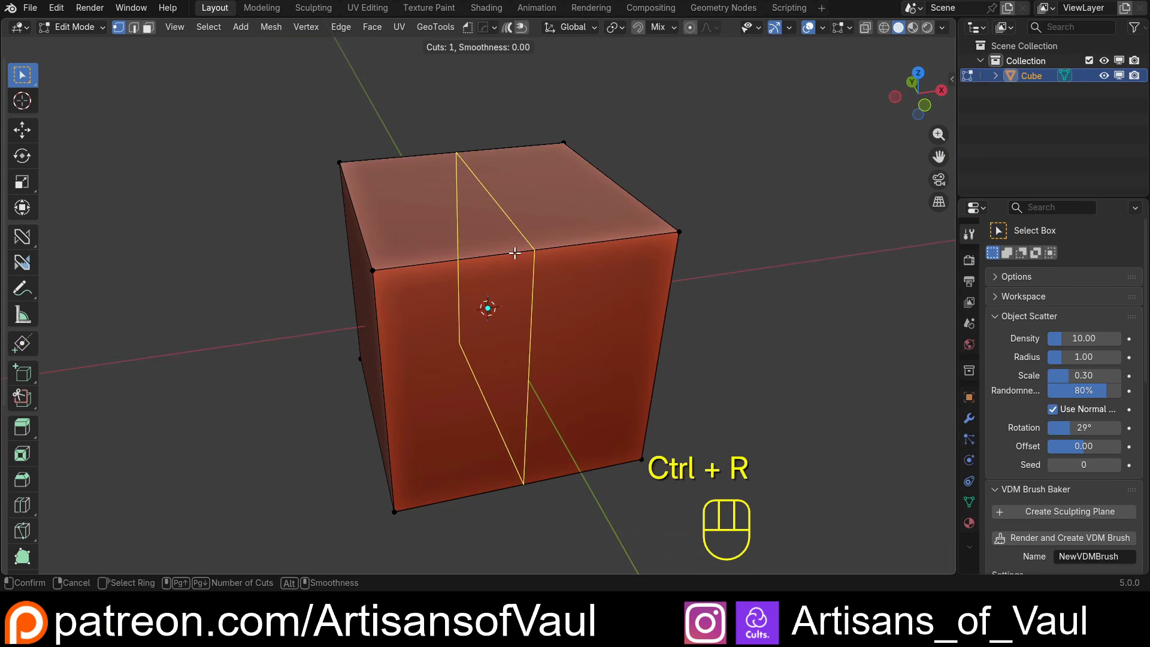
click(514, 253)
right_click(563, 229)
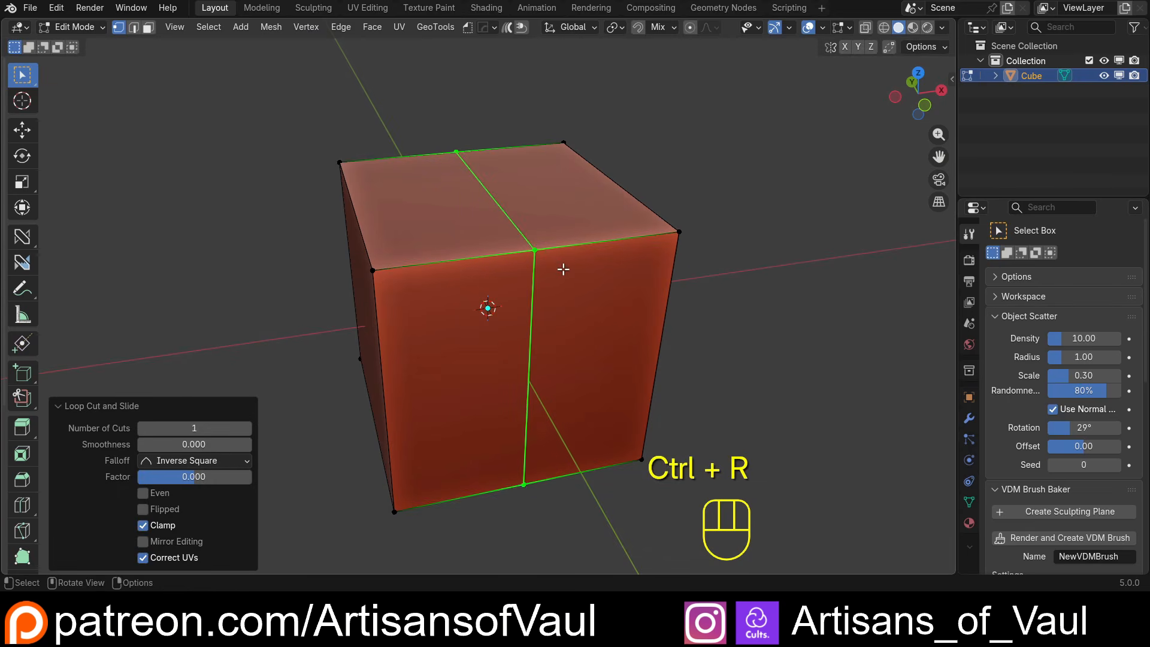
key(ctrl+b)
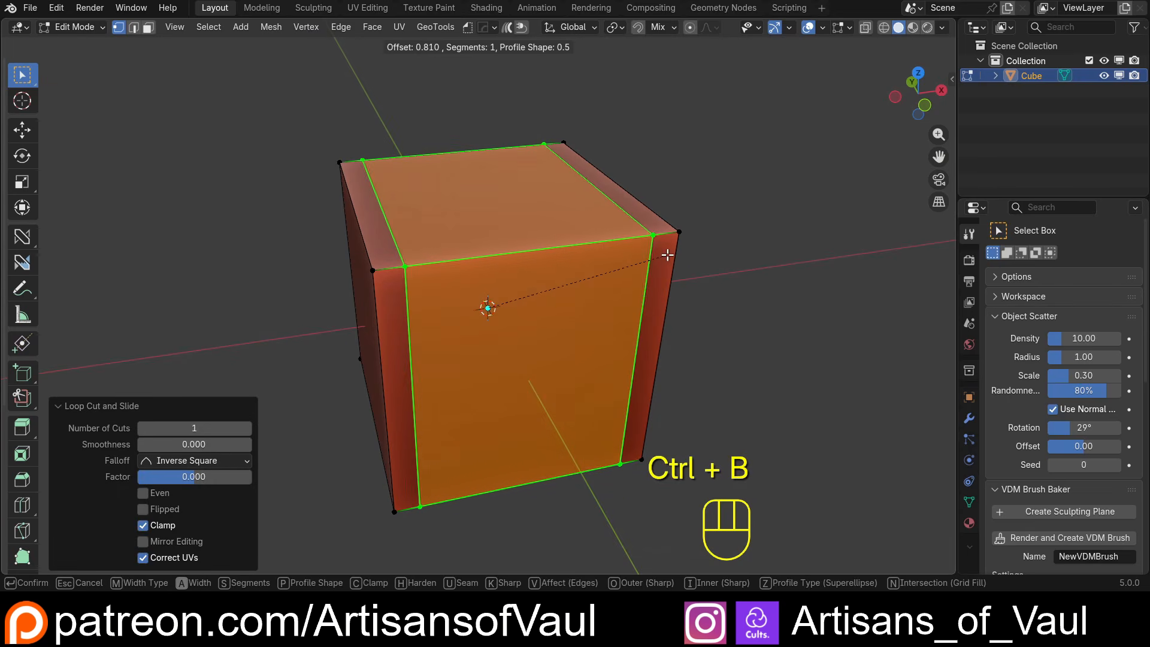
click(667, 254)
Undo the bevel and the centred loop cut on the cube.
middle_drag(530, 337, 555, 267)
key(ctrl+z)
key(ctrl+z)
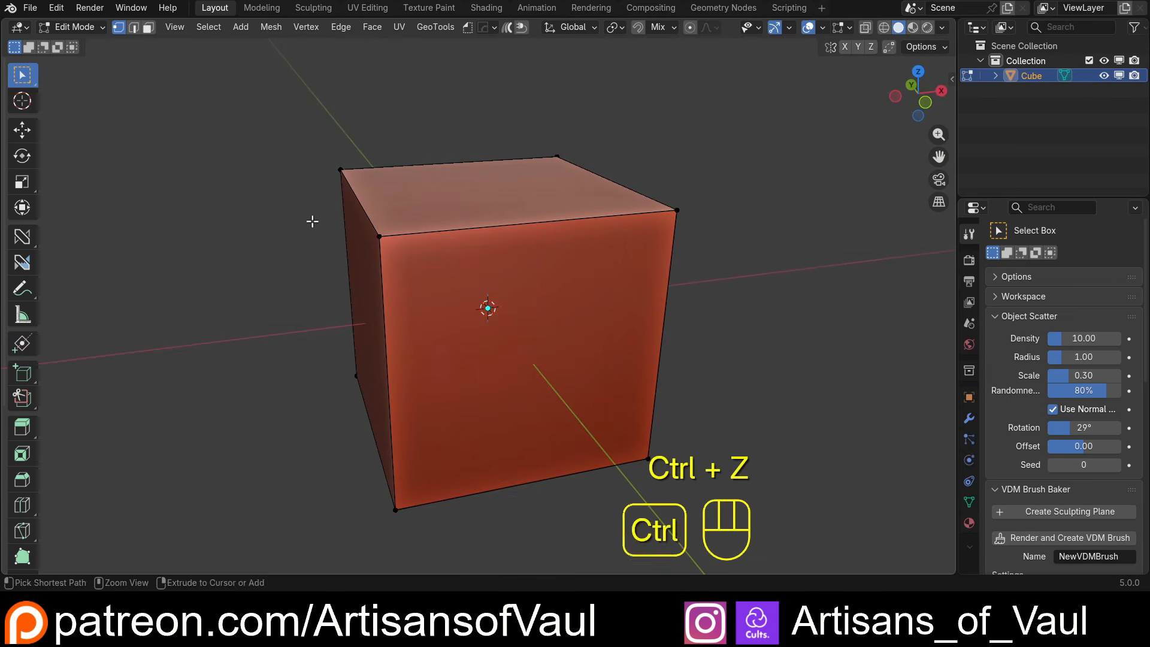
Activate Fast Loop and turn on its Mirrored option for a symmetrical loop pair across the front face.
scroll(33, 451, down, 6)
click(32, 386)
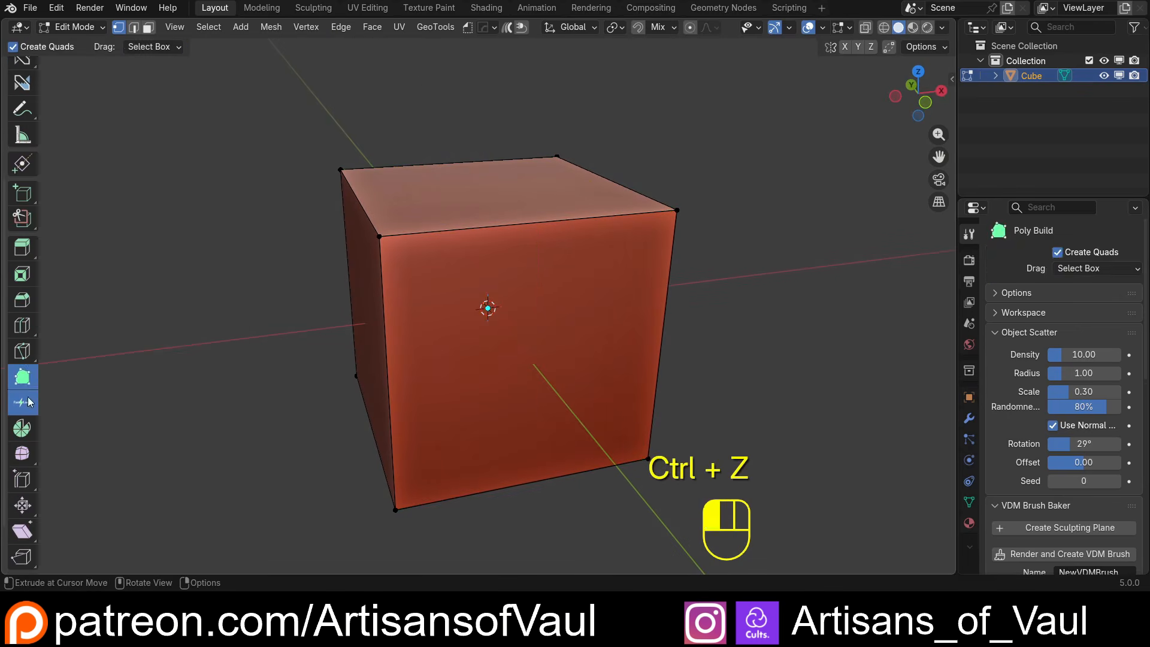
click(25, 400)
key(m)
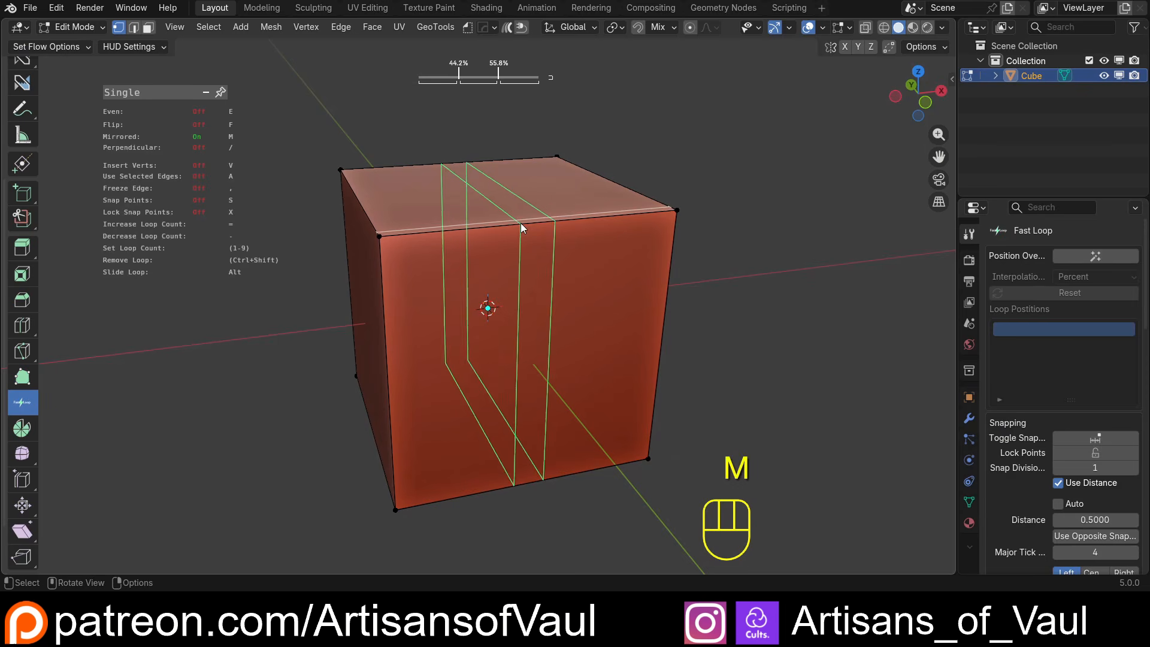
Place a mirrored loop pair near the cube's side edges, at about 11% and 89%, and undo it.
click(420, 240)
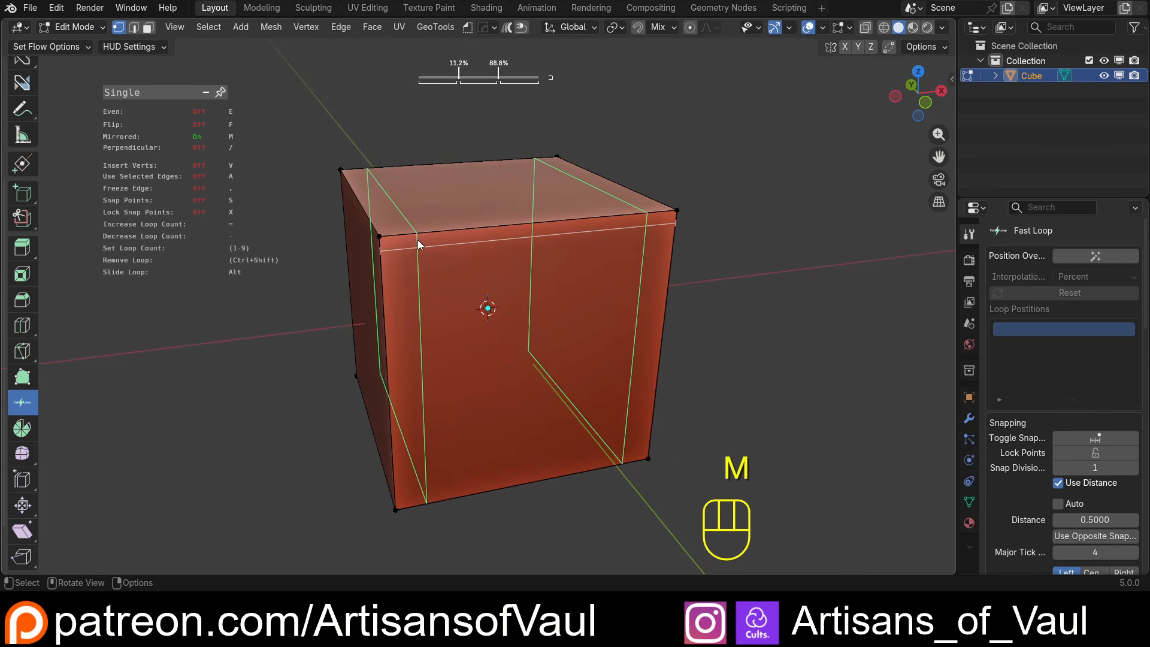
middle_drag(418, 239, 450, 268)
key(ctrl+z)
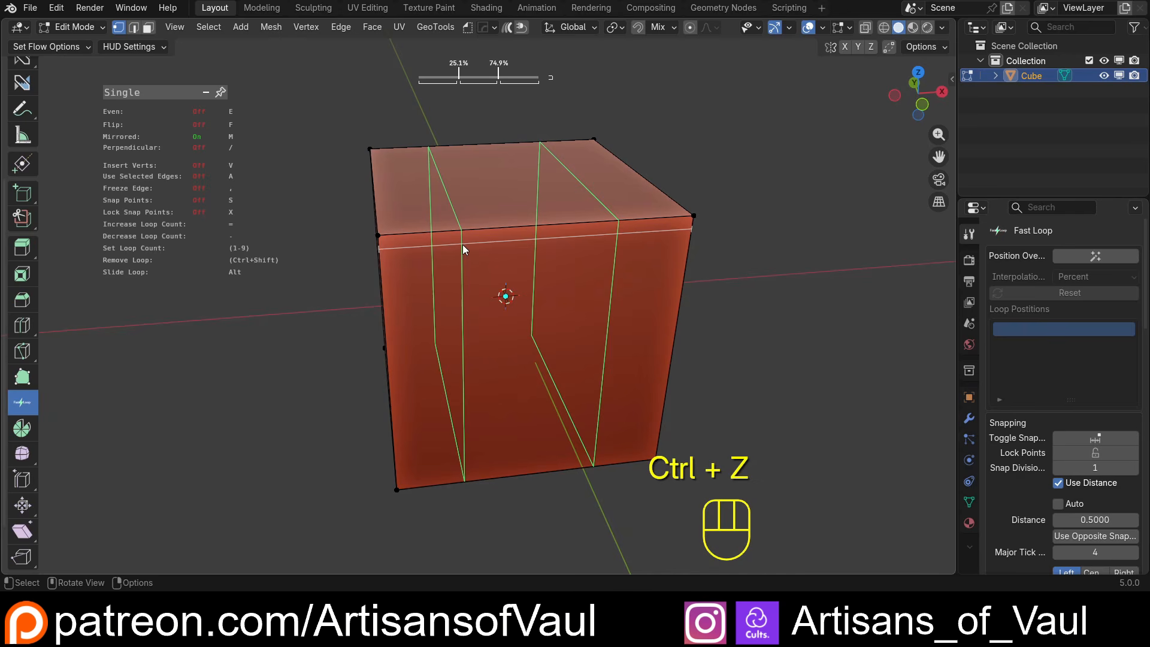
Place a single off-centre vertical loop with Mirrored off, and add a mirrored pair at about 17% and 83% in the wider section.
key(m)
click(580, 225)
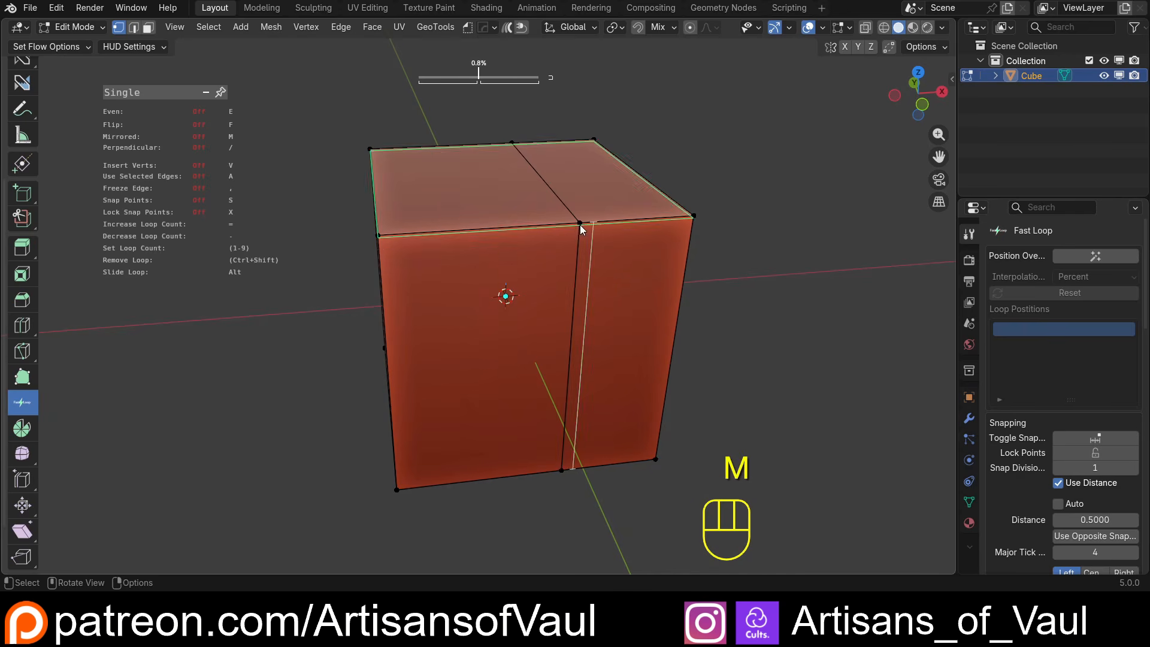
middle_drag(491, 253, 599, 220)
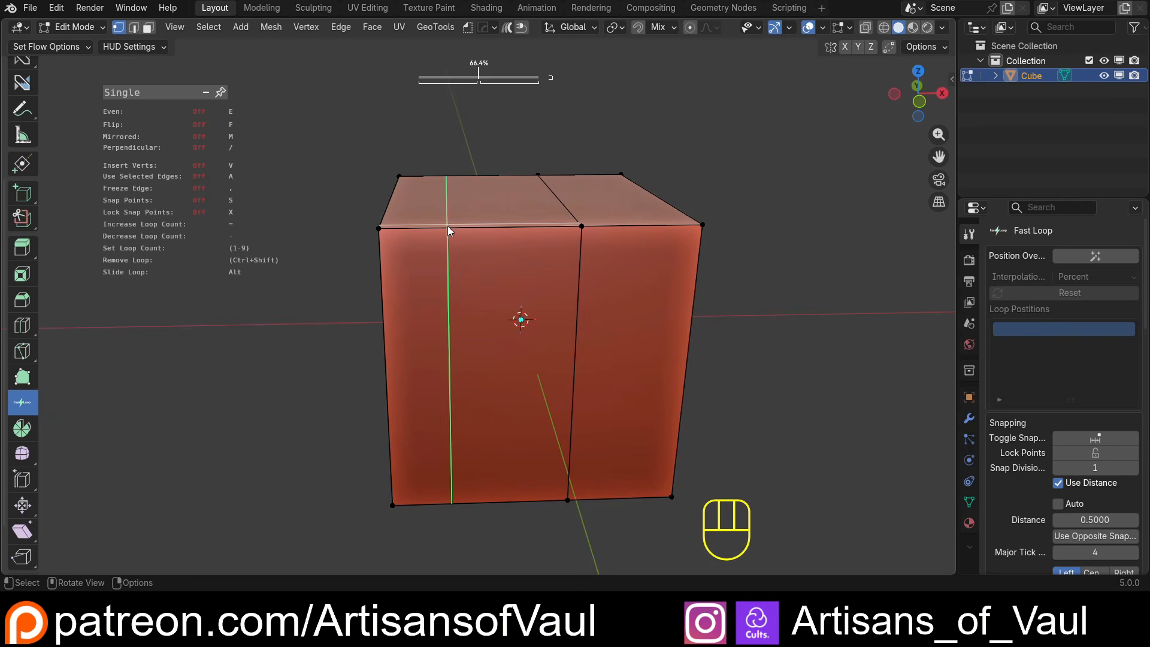
key(m)
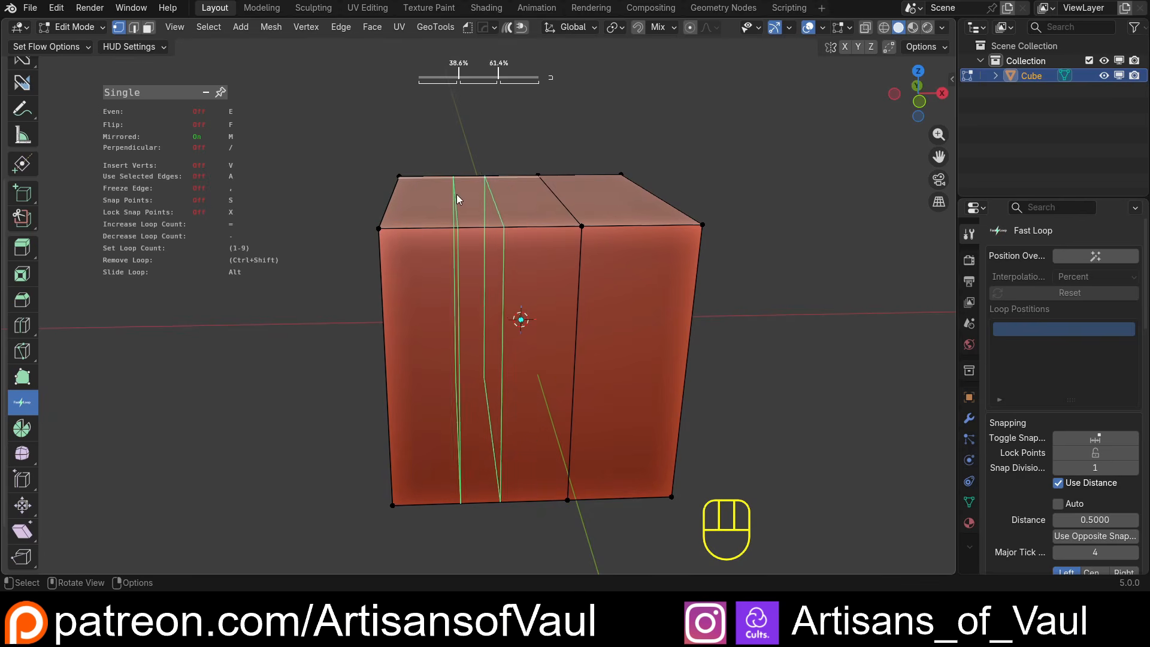
click(413, 237)
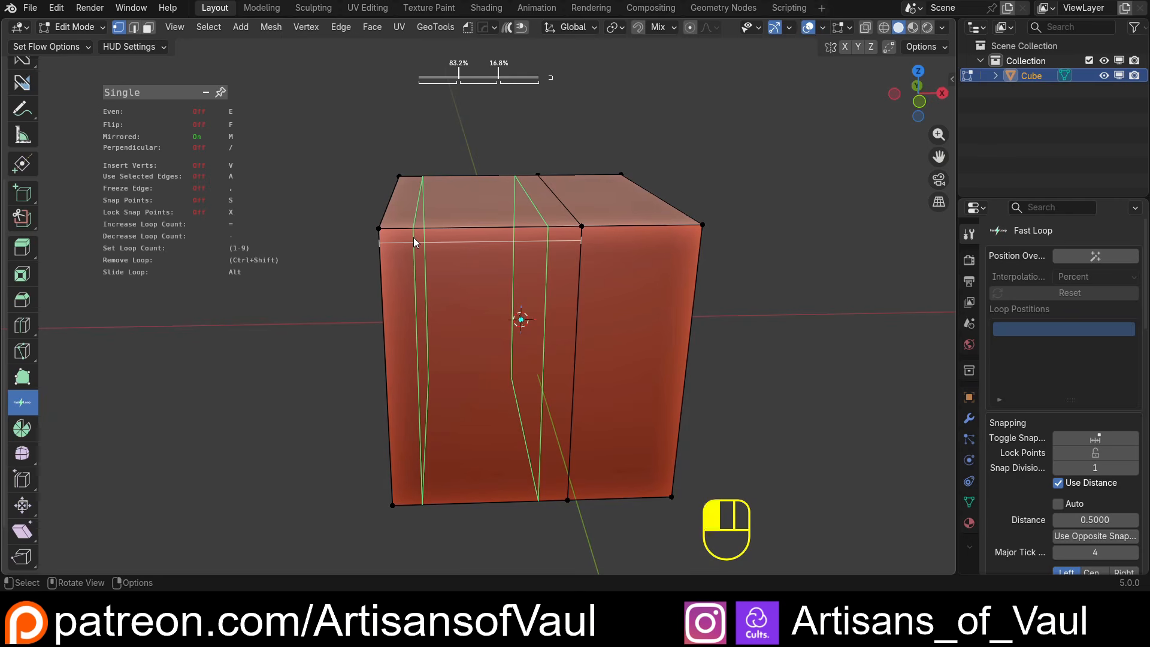
Remove the mirrored loop pair and the off-centre loop from the cube with Fast Loop's Remove Loop.
ctrl+shift+click(463, 325)
ctrl+shift+click(528, 278)
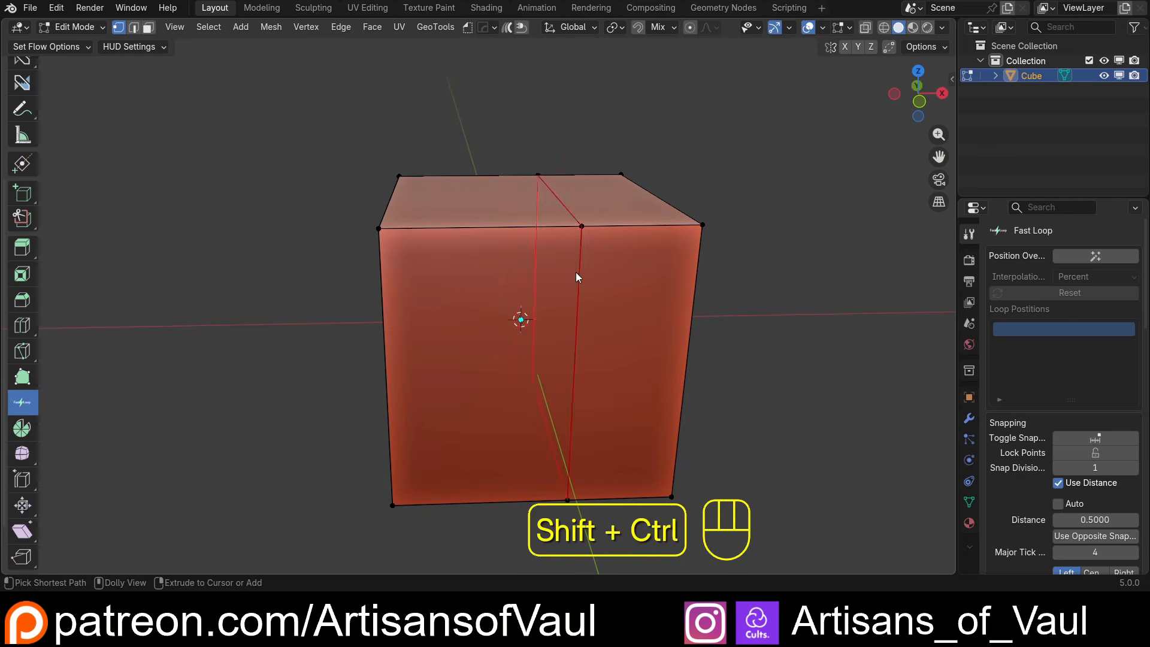
ctrl+shift+click(576, 272)
key(Tab)
scroll(477, 267, down, 3)
key(Tab)
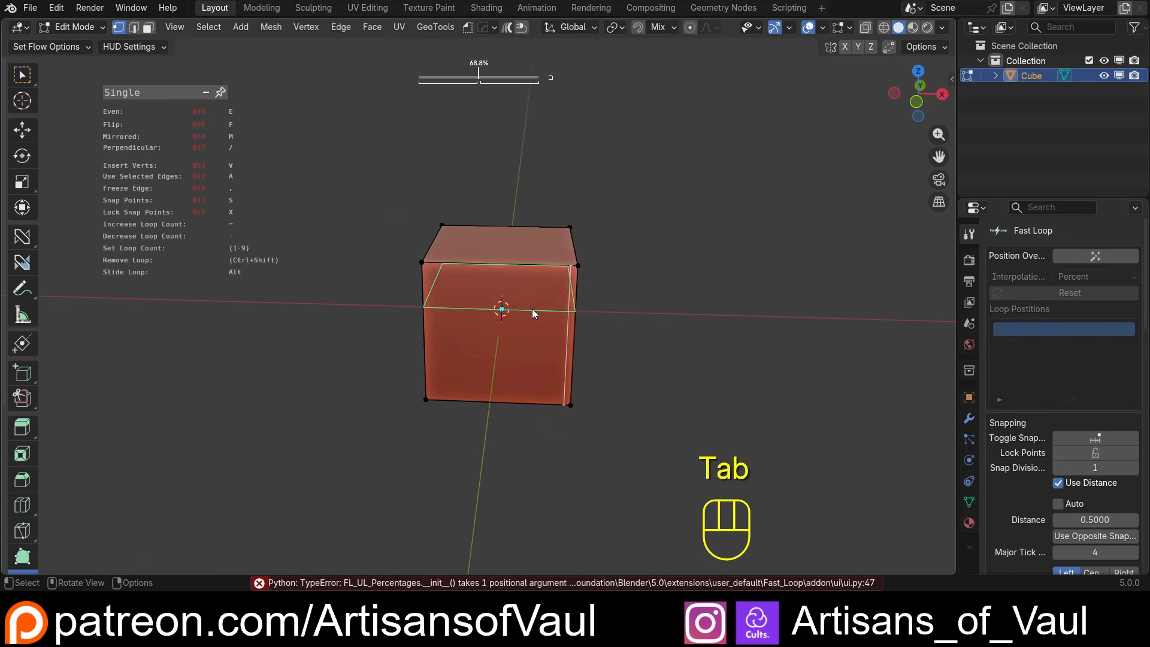
Box-select the cube's two lower vertices on the +X side and move them about 1.52 along X.
click(22, 74)
middle_drag(572, 378, 555, 337)
drag(547, 366, 670, 423)
shift+middle_drag(670, 424, 599, 417)
scroll(528, 396, up, 2)
middle_drag(528, 396, 530, 422)
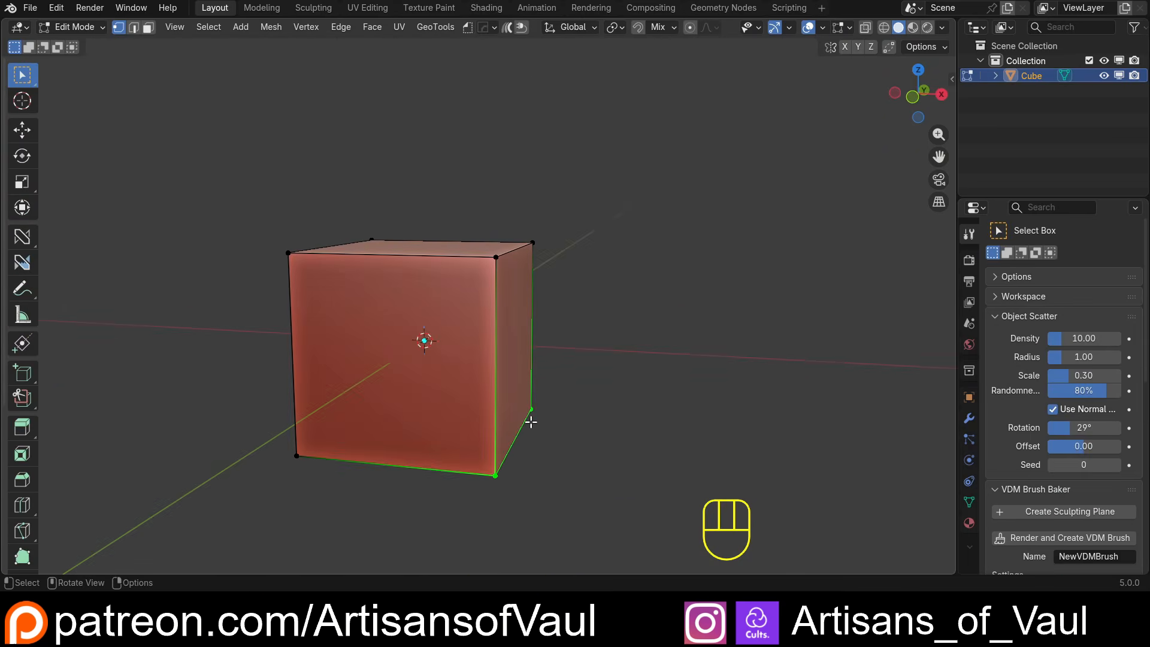
key(g)
key(y)
key(x)
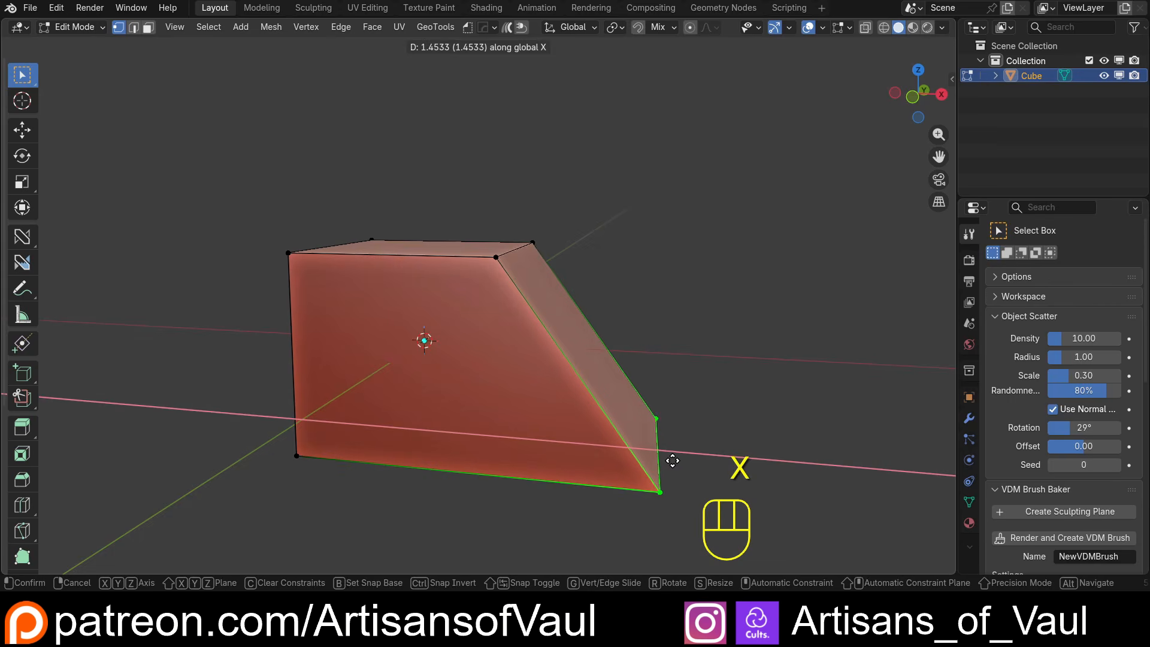
click(680, 461)
Activate Fast Loop and preview a vertical loop across the face with the slanted side.
middle_drag(392, 291, 421, 293)
scroll(23, 465, down, 5)
click(22, 468)
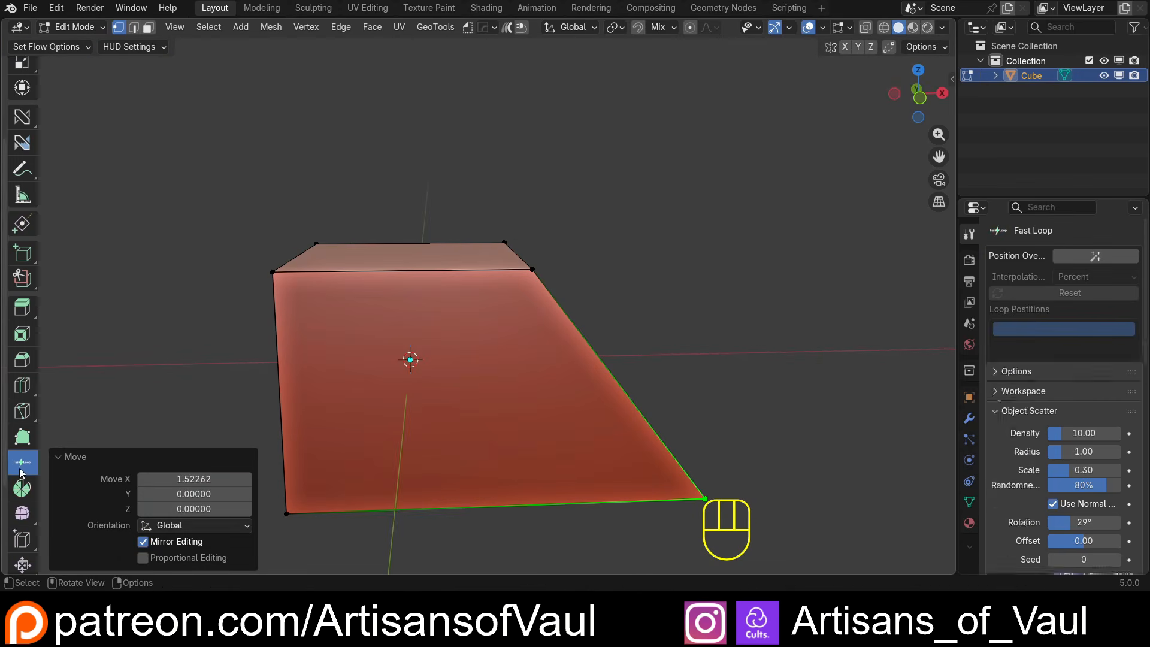
shift+middle_drag(356, 310, 455, 279)
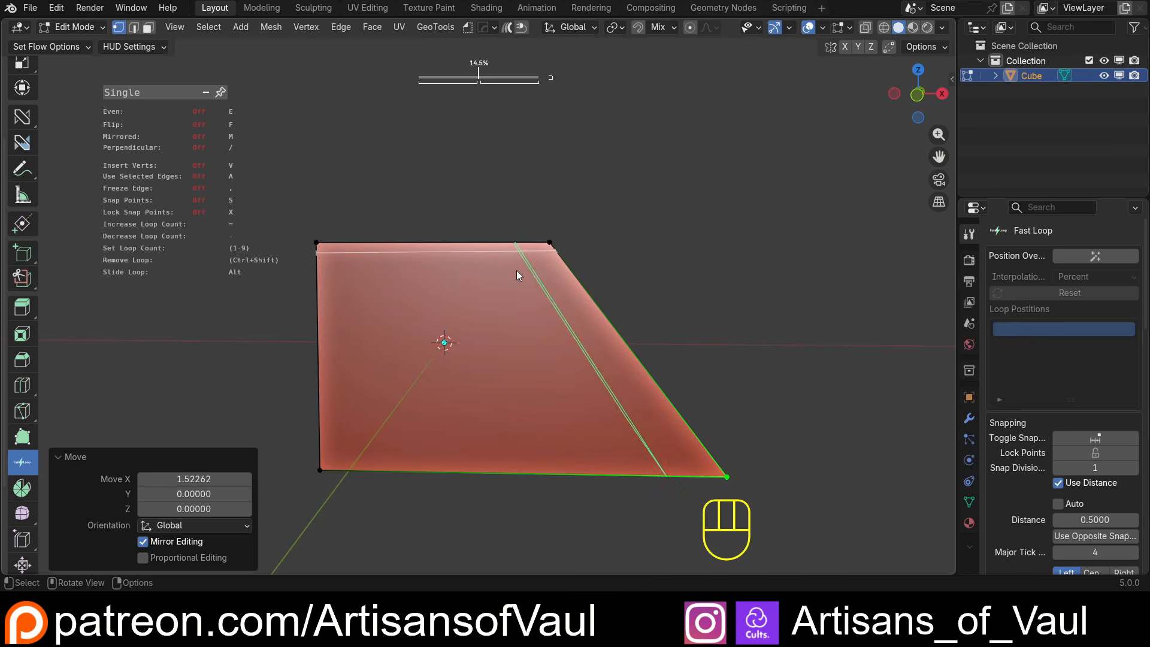
middle_drag(364, 276, 459, 293)
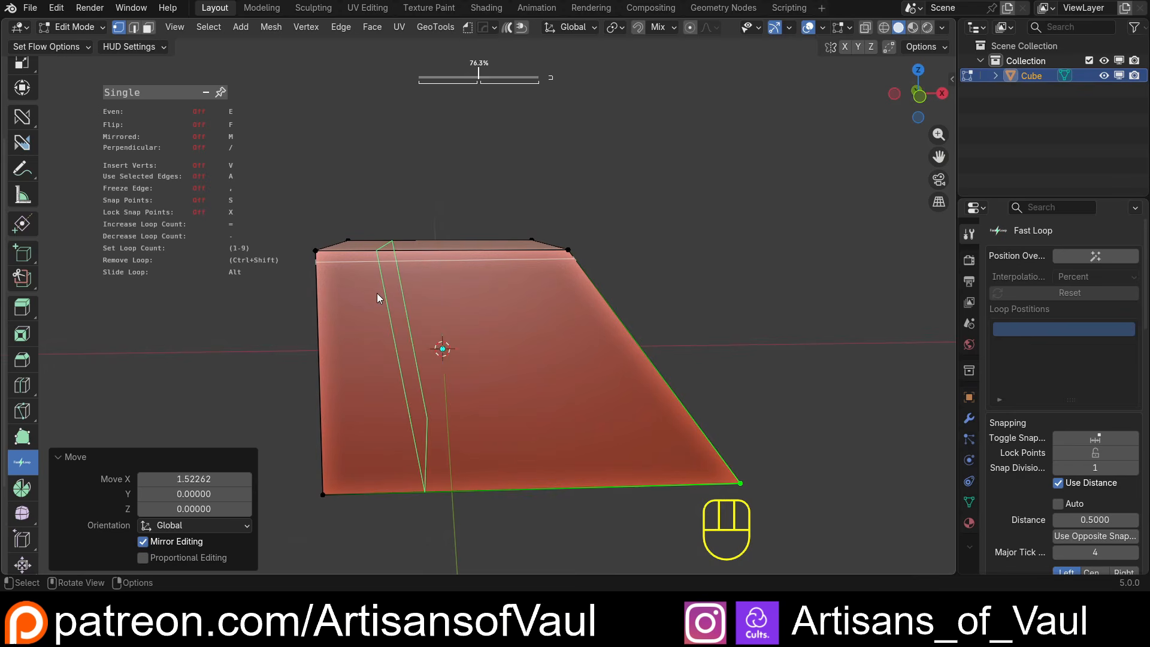
Try the Even and Flip options on the loop preview across the slanted block, and turn both off.
key(e)
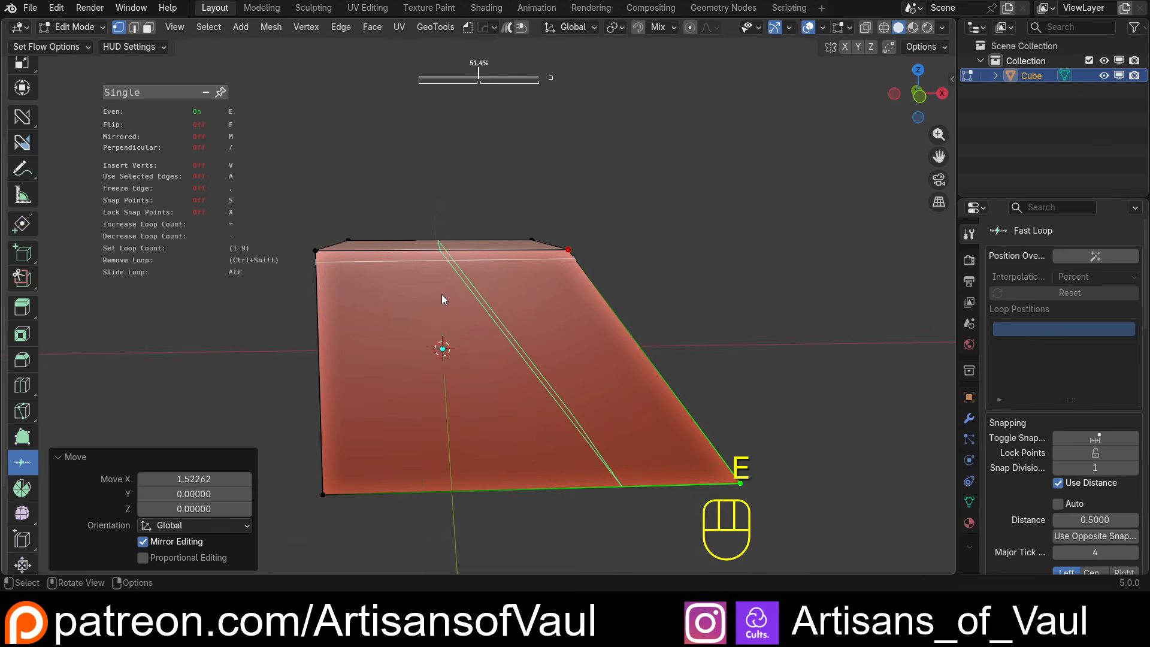
middle_drag(442, 294, 473, 290)
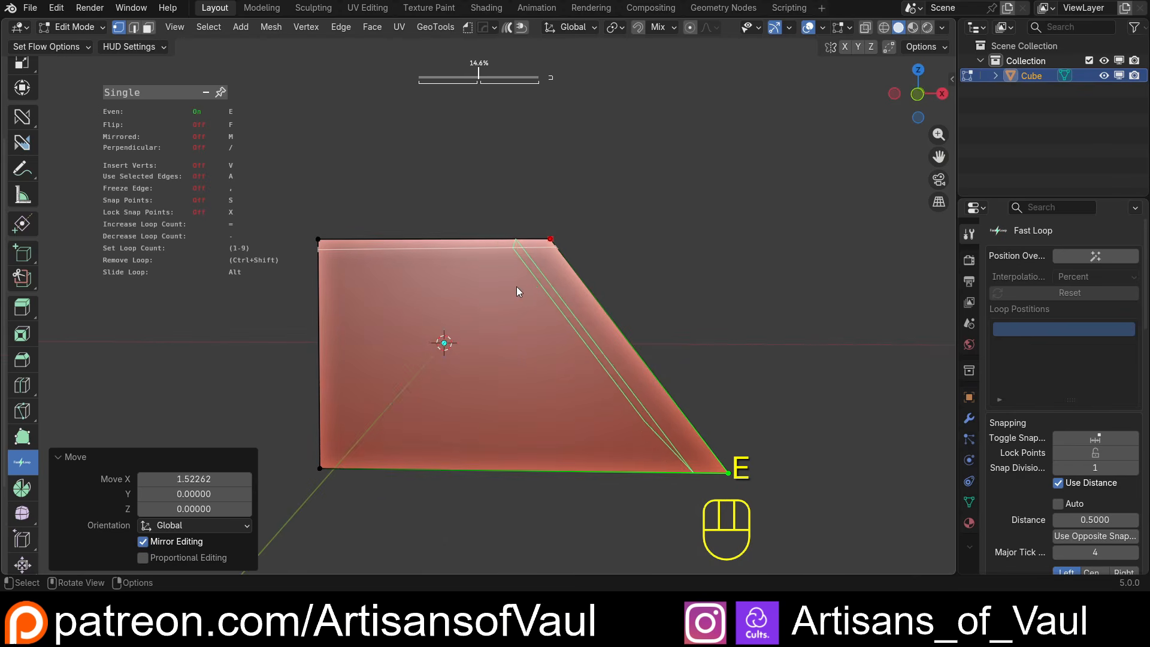
middle_drag(520, 288, 470, 271)
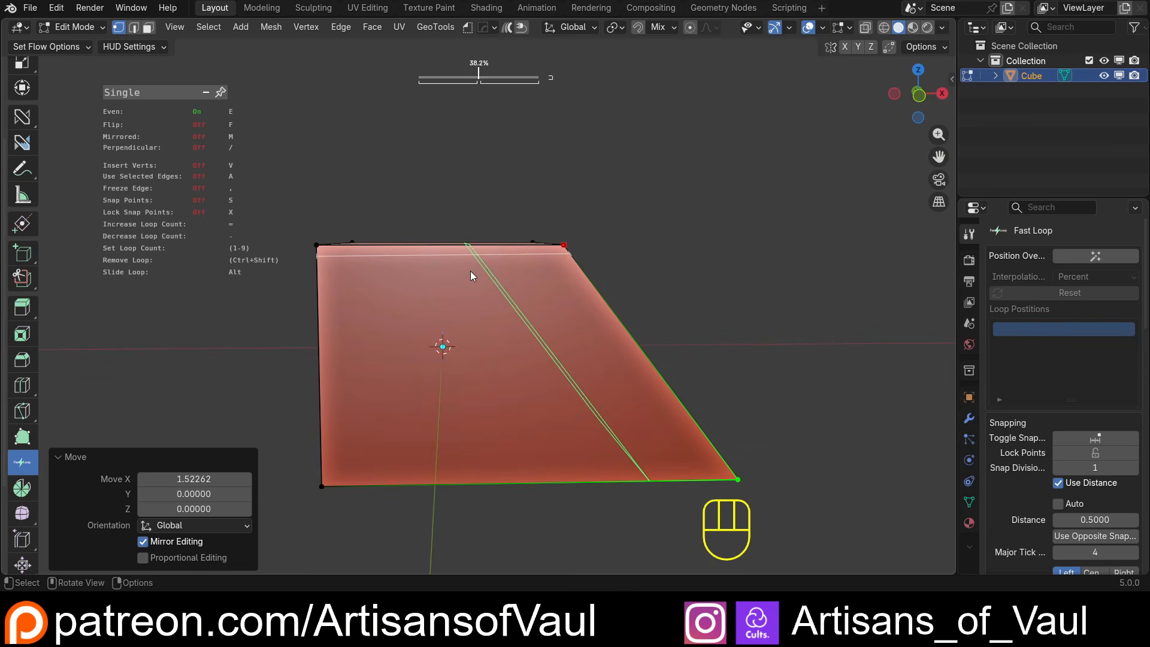
key(f)
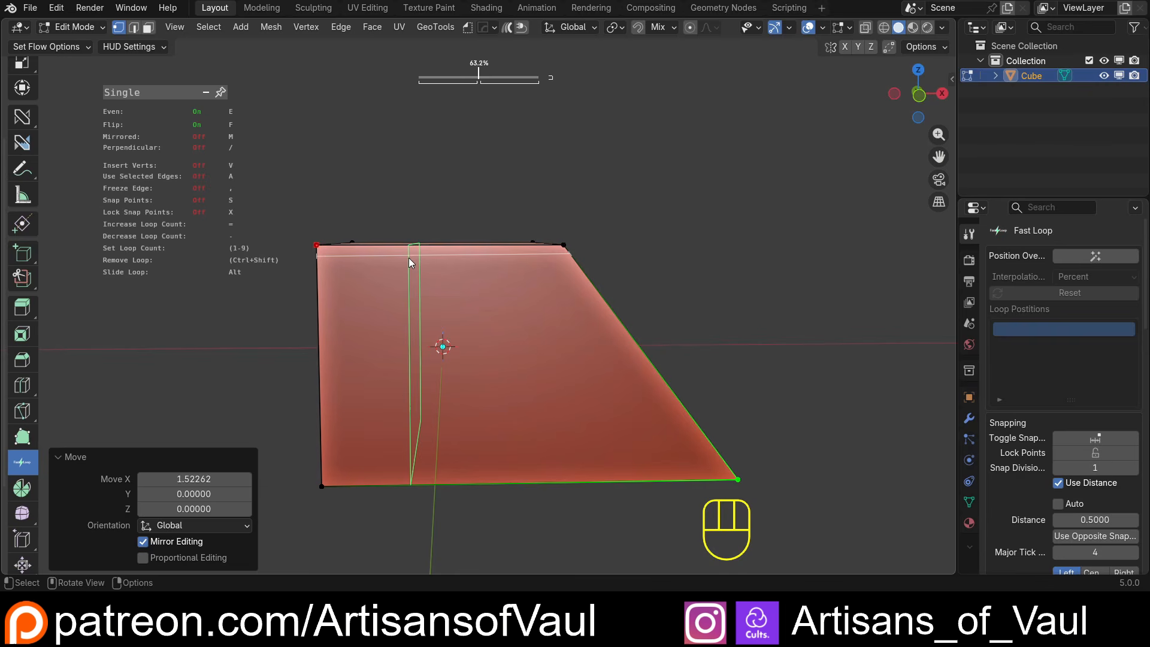
key(f)
key(e)
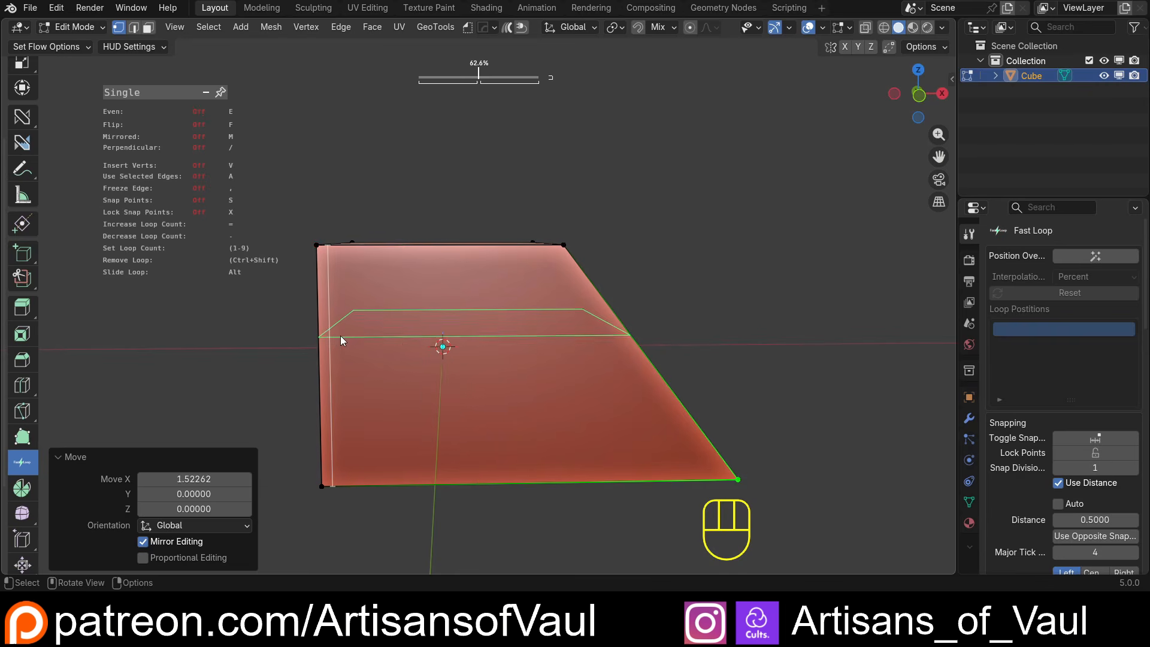
Turn on Perpendicular and place a loop square to the slanted edge near its upper end, at about 92%.
key(slash)
middle_drag(402, 262, 455, 286)
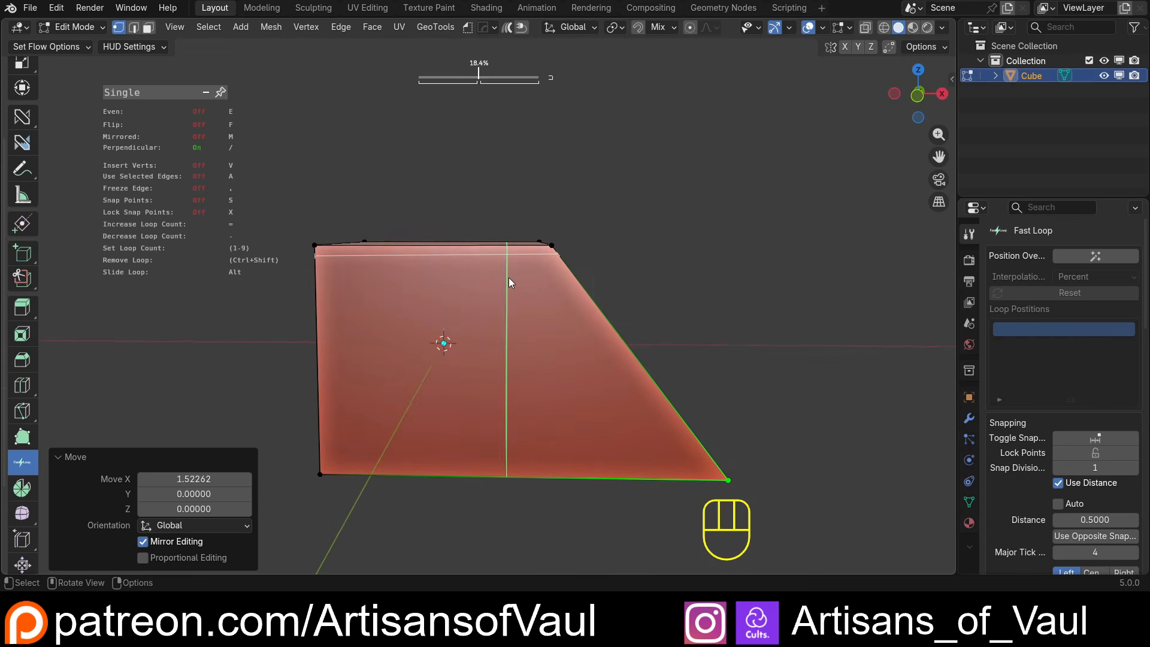
click(553, 270)
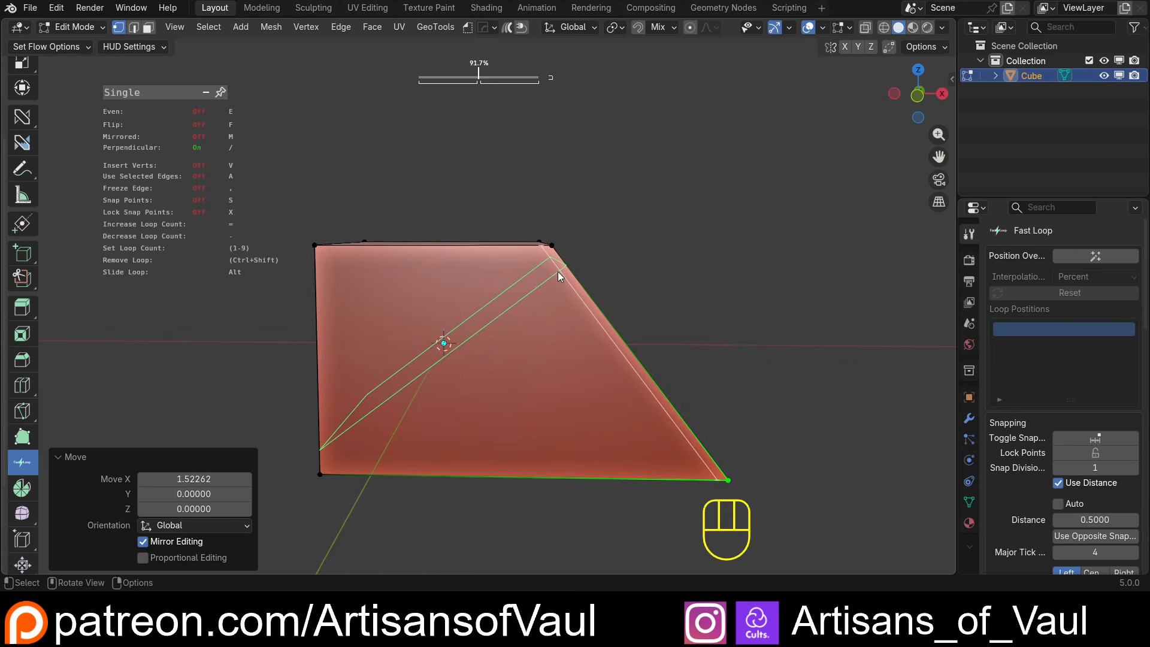
middle_drag(559, 274, 552, 311)
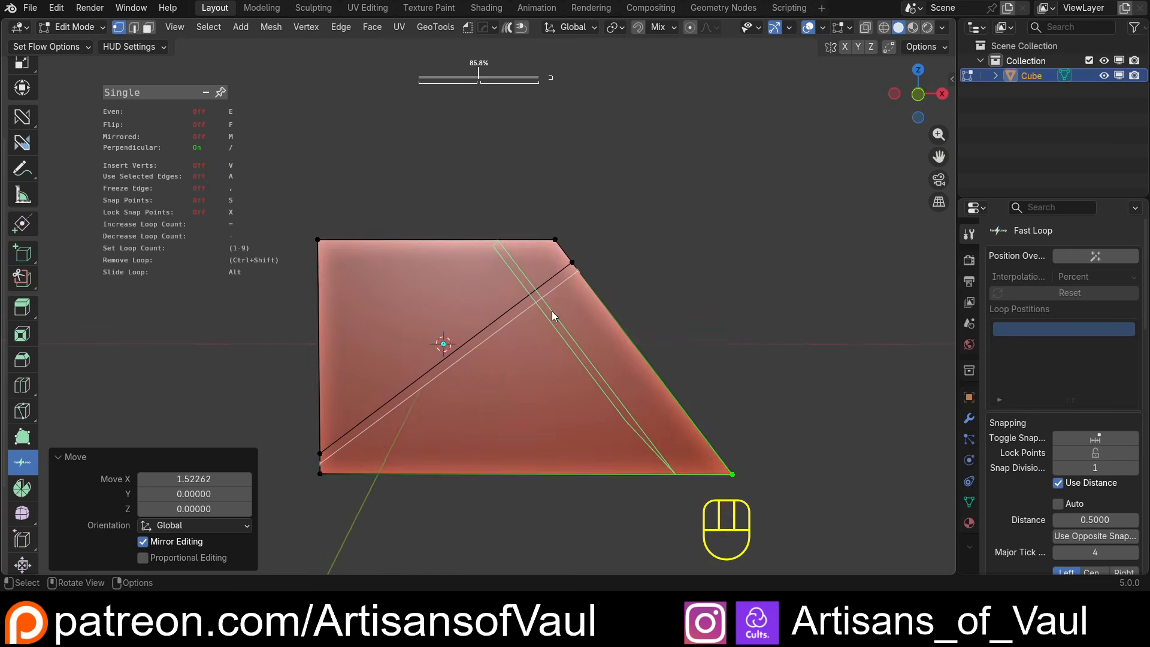
scroll(551, 311, up, 2)
middle_drag(599, 278, 584, 285)
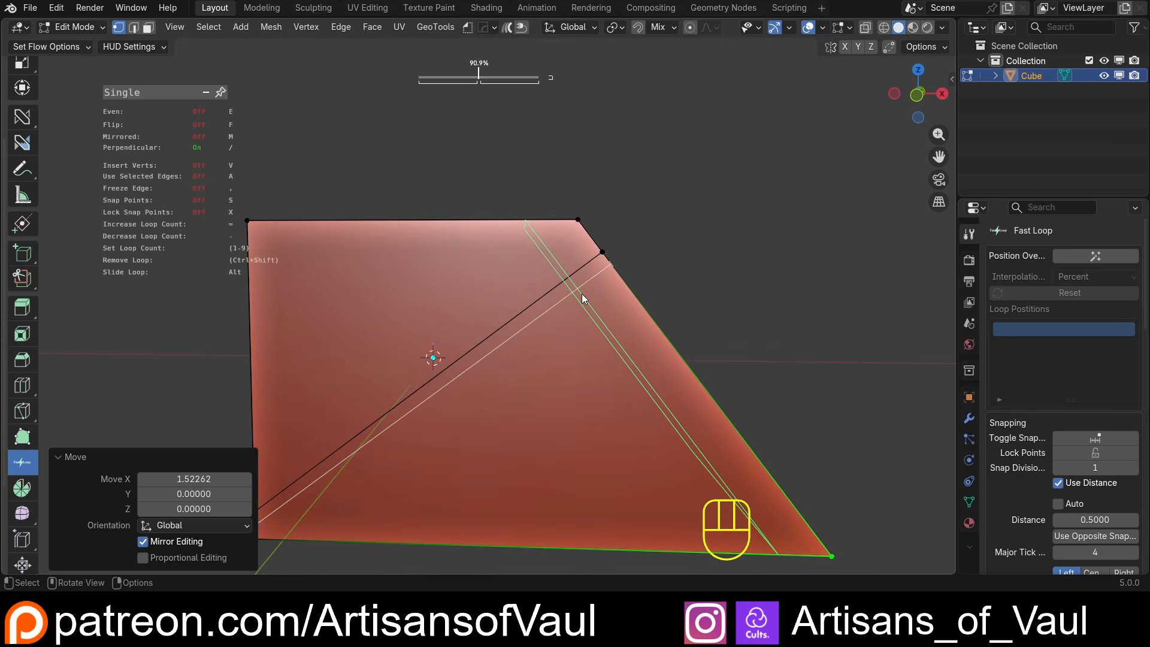
middle_drag(608, 273, 493, 302)
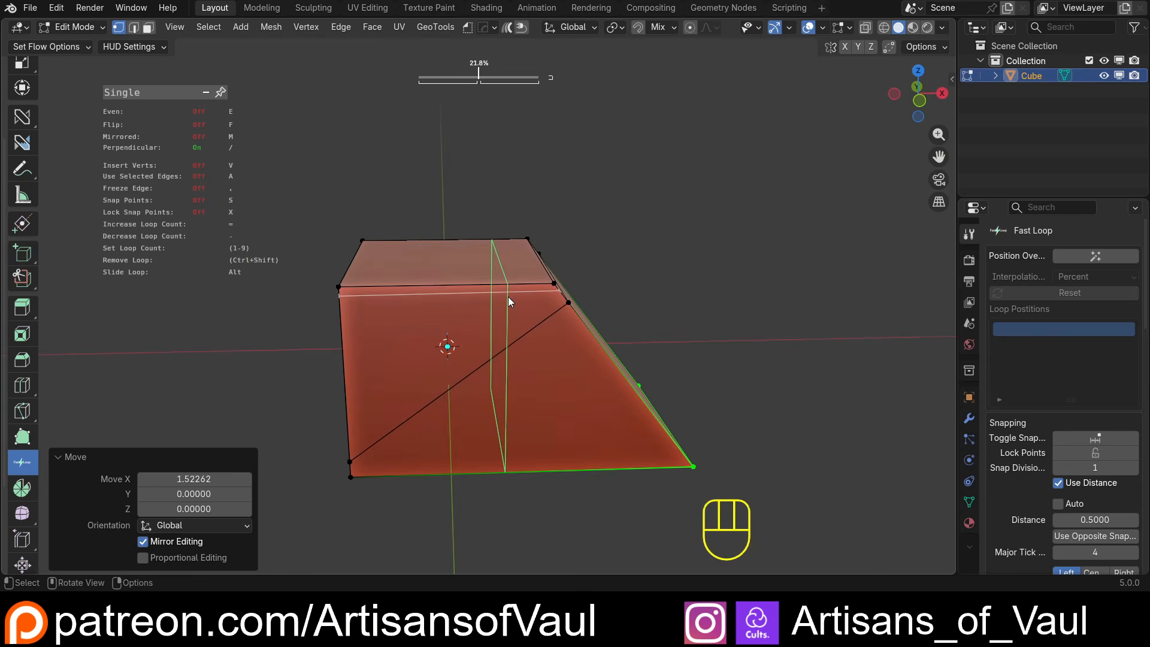
Insert two vertices along the front top edge with Insert Verts, and undo them.
scroll(473, 296, up, 2)
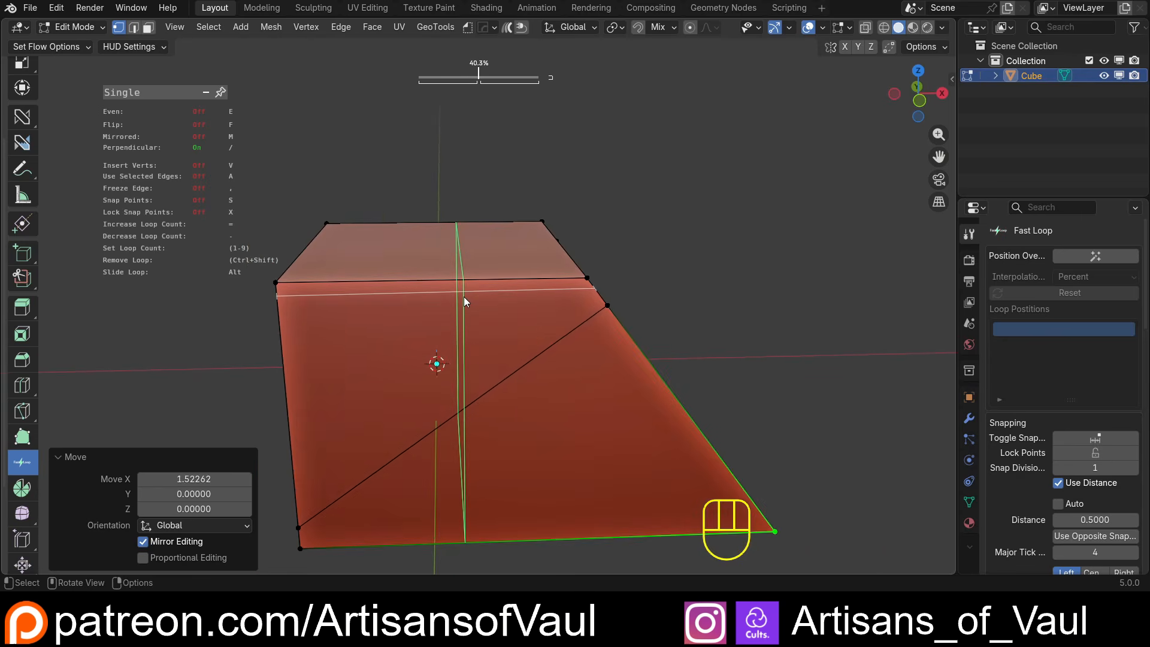
key(v)
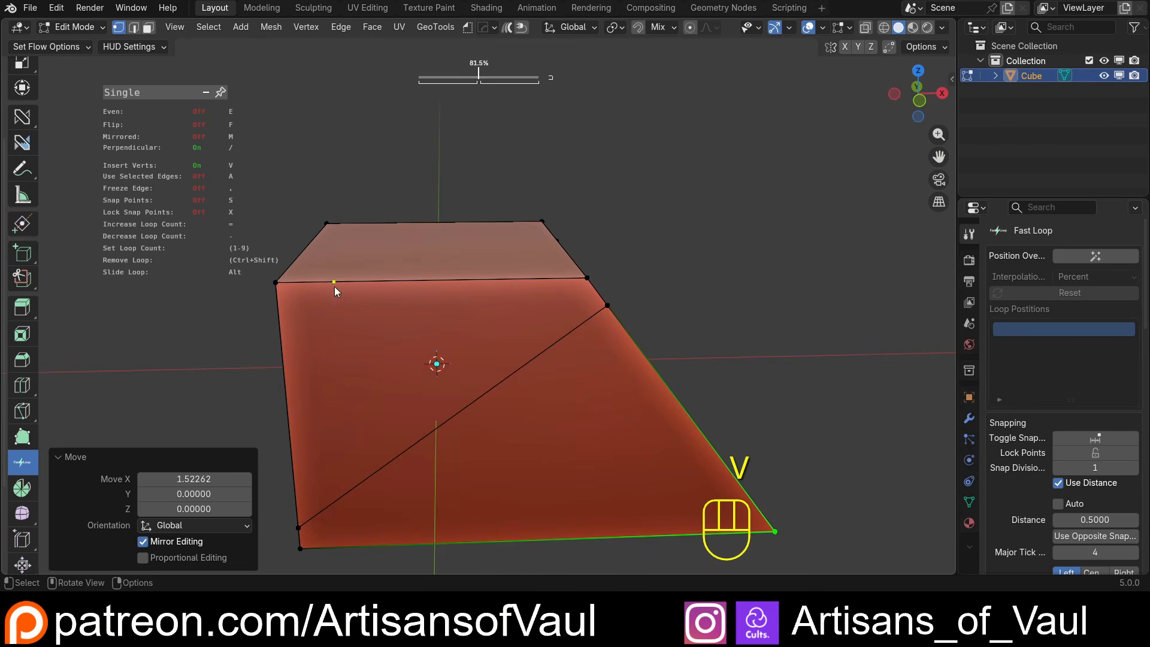
middle_drag(334, 286, 339, 309)
scroll(254, 368, up, 2)
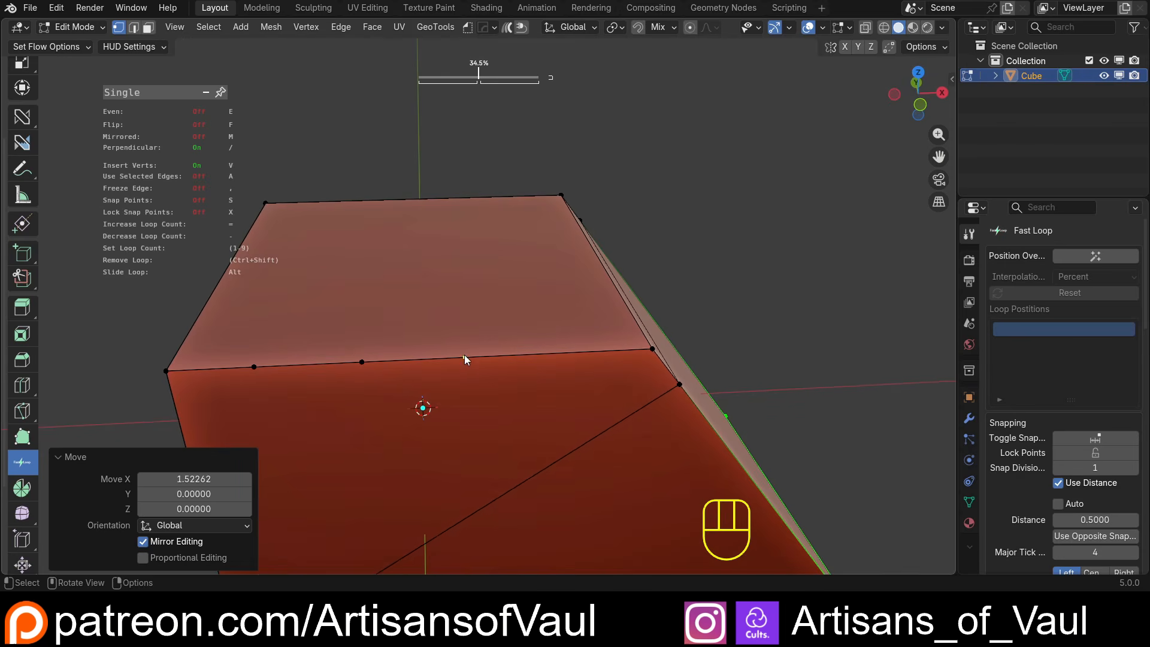
middle_drag(518, 393, 452, 340)
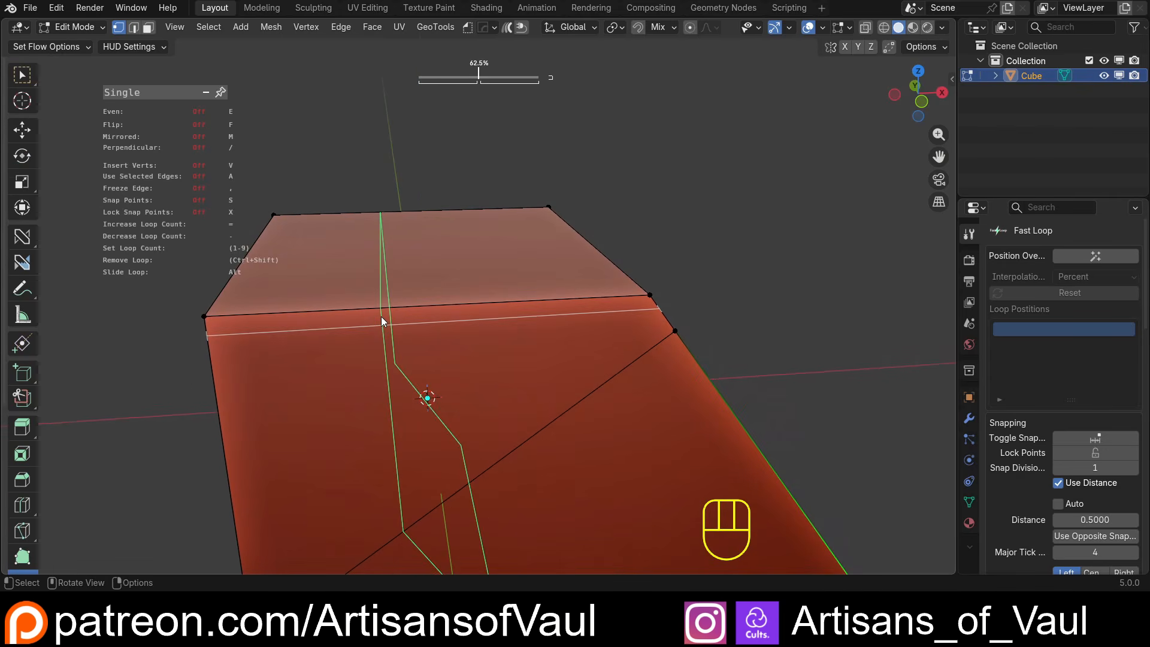
Leave Fast Loop, select both end vertices of the front top edge, and subdivide it, trying 2 cuts and setting 1.
key(Escape)
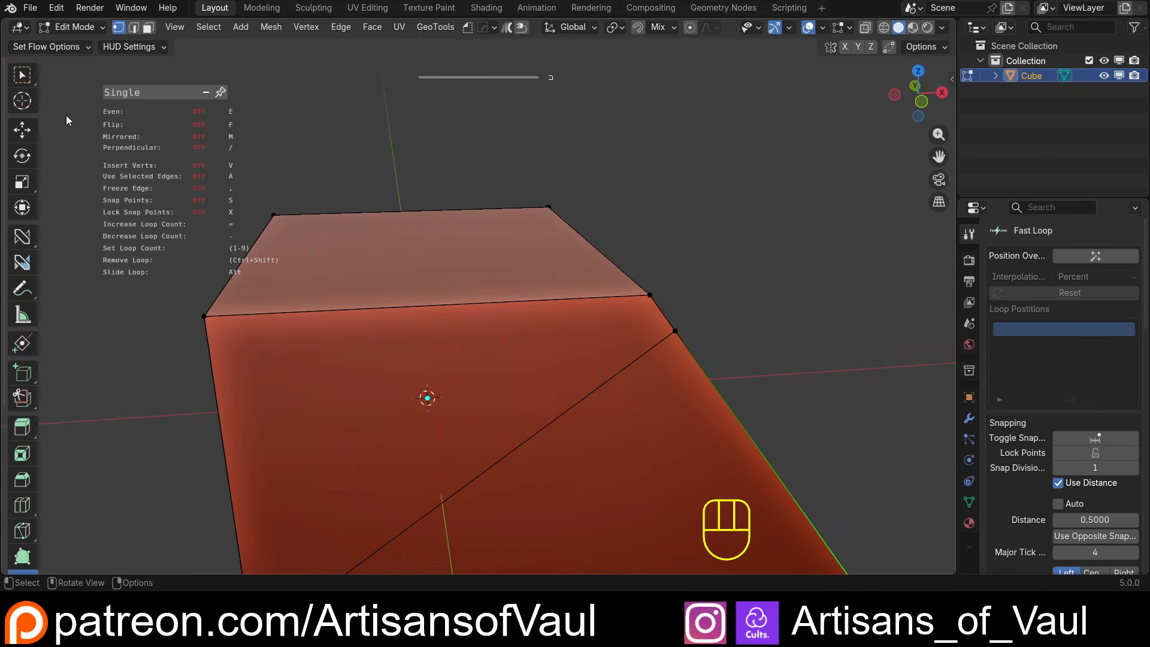
shift+click(205, 318)
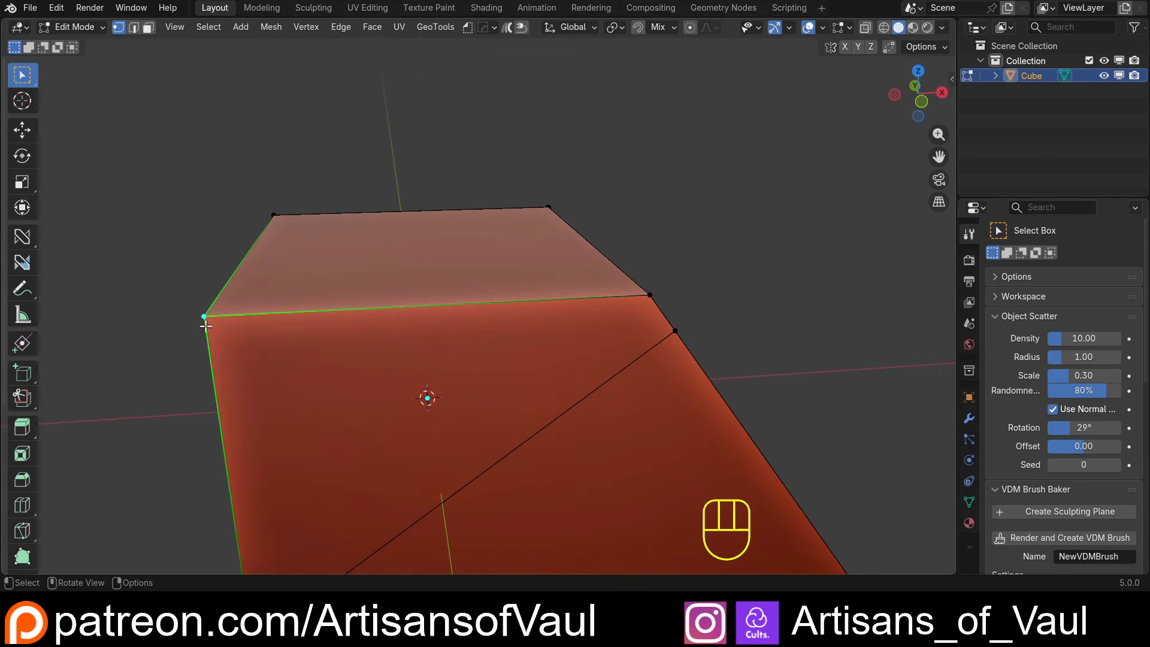
shift+click(647, 297)
middle_drag(454, 308, 454, 300)
right_click(542, 274)
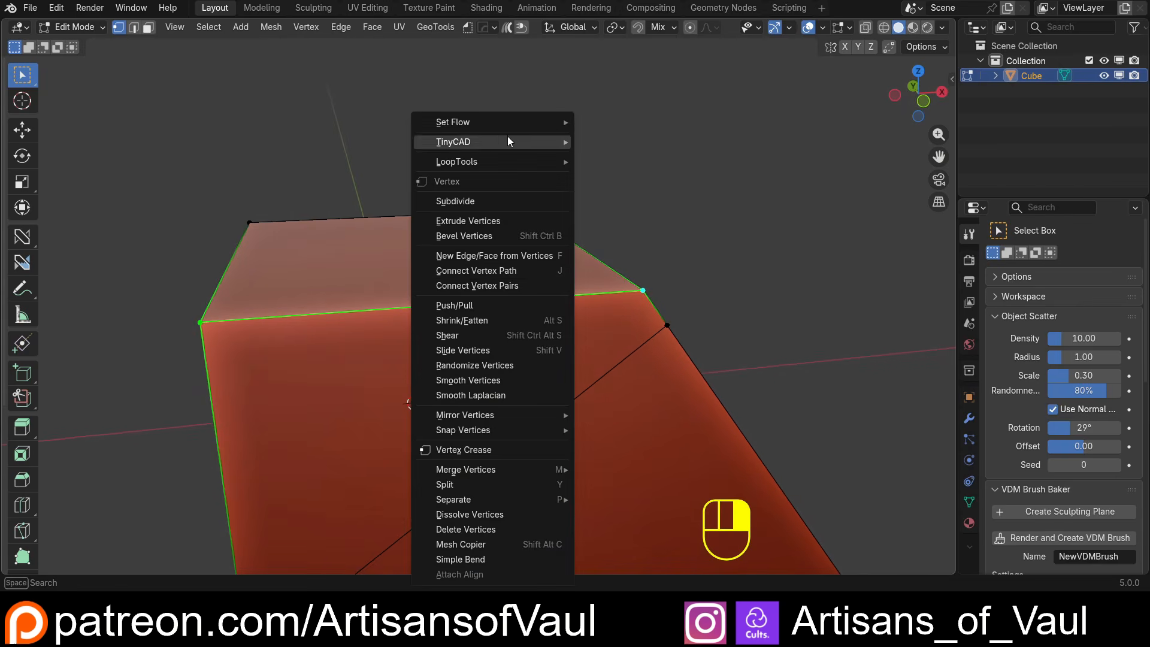
click(497, 199)
click(243, 461)
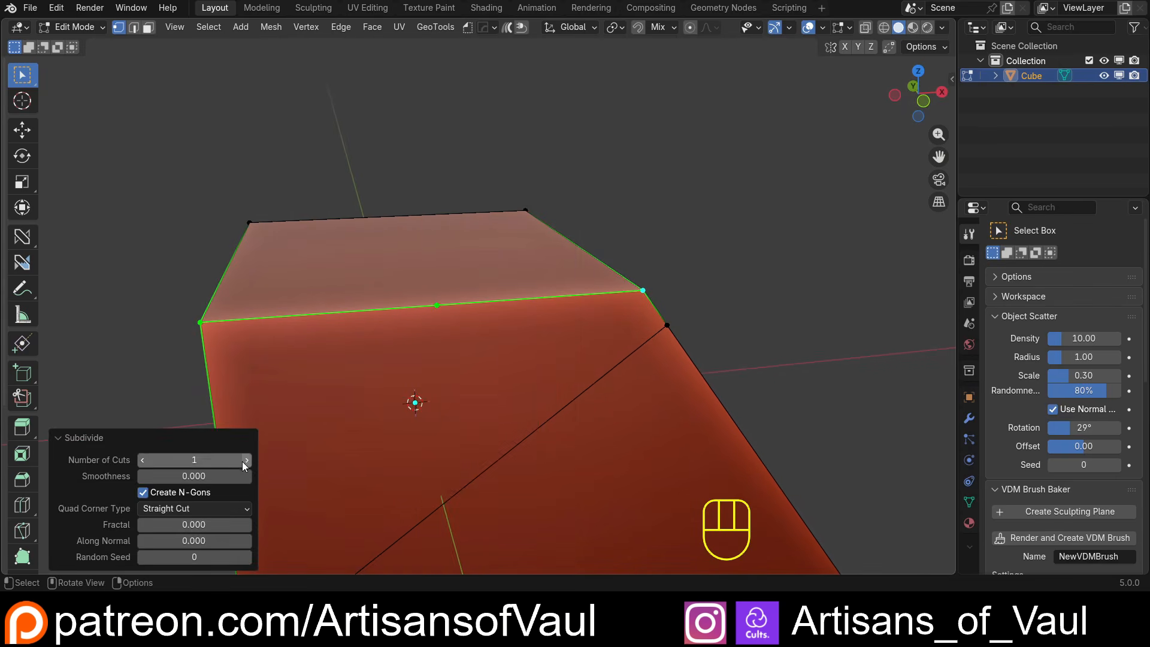
click(145, 459)
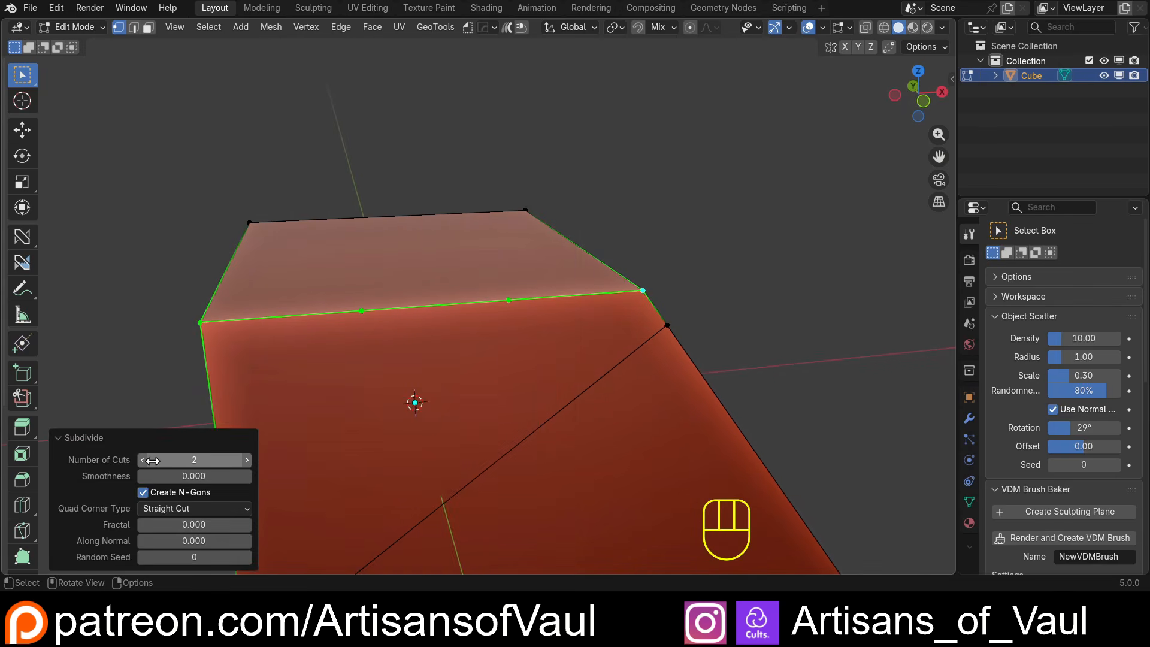
Select the middle vertex of the front top edge and move it toward the vertical side's corner.
scroll(411, 310, up, 2)
click(411, 311)
shift+middle_drag(405, 317, 501, 290)
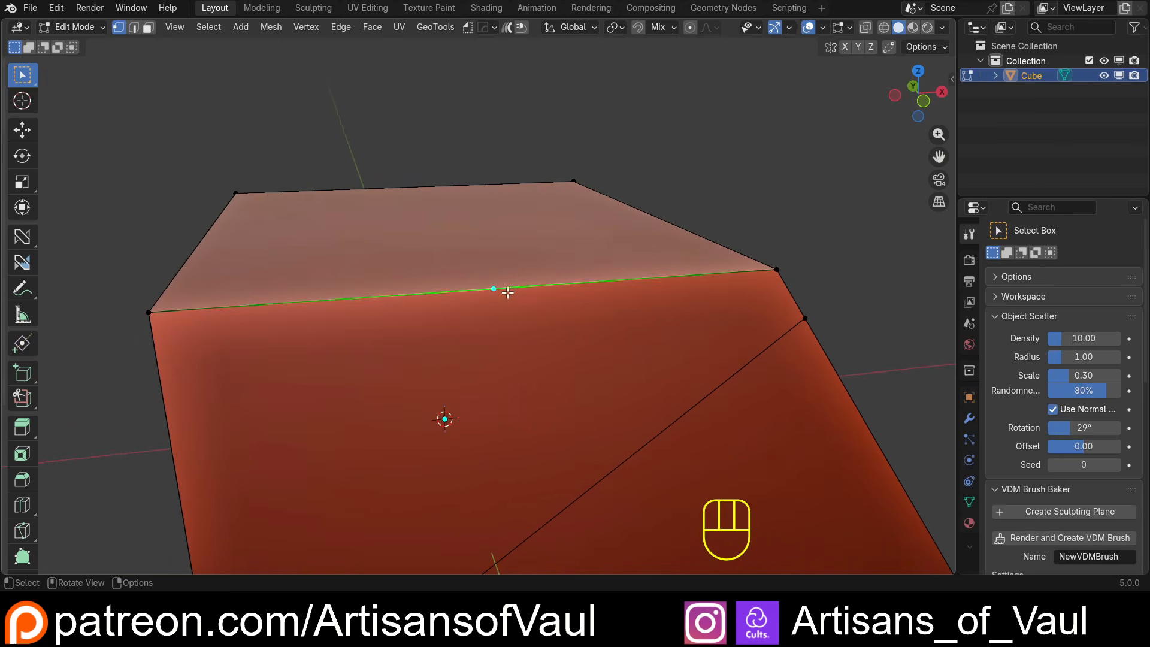
key(g)
click(308, 316)
Undo the middle vertex's move and the subdivision of the front top edge.
key(ctrl+z)
key(ctrl+z)
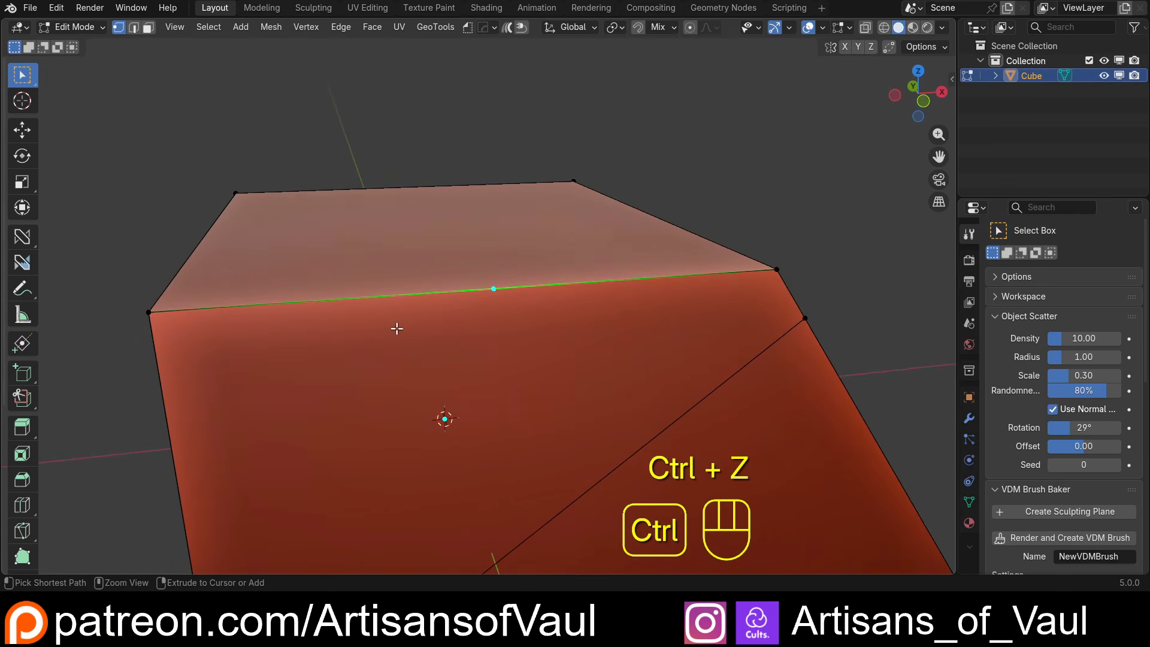
scroll(22, 455, down, 4)
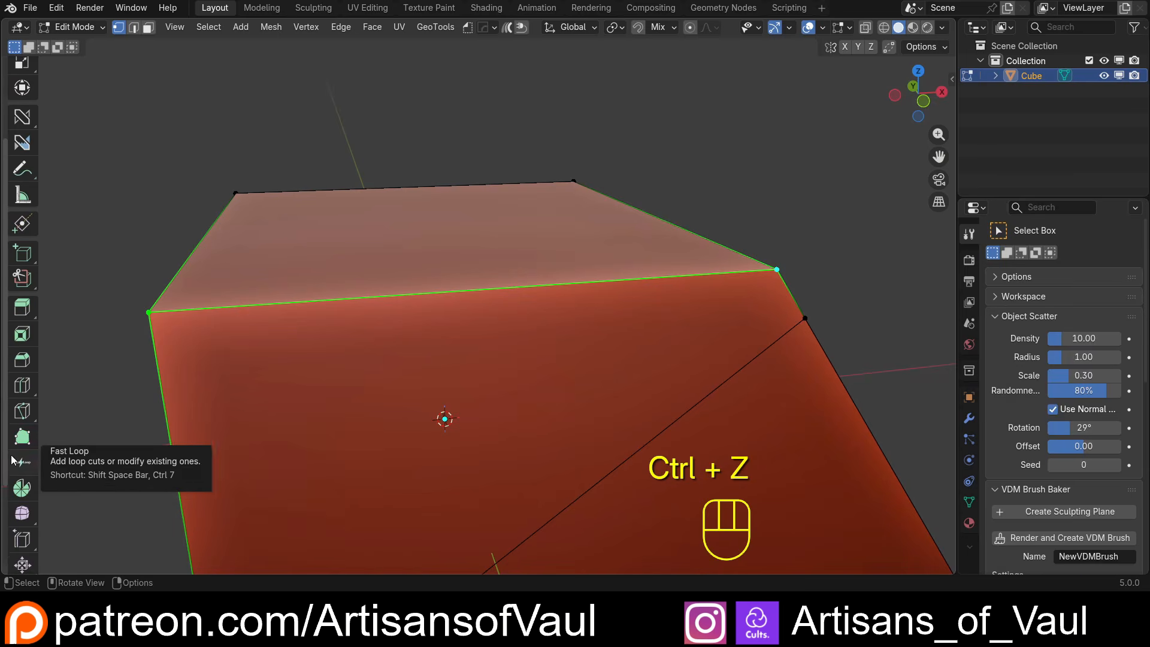
Insert several vertices along the cube's front top edge with Fast Loop's Insert Verts, and undo the insertions.
click(22, 462)
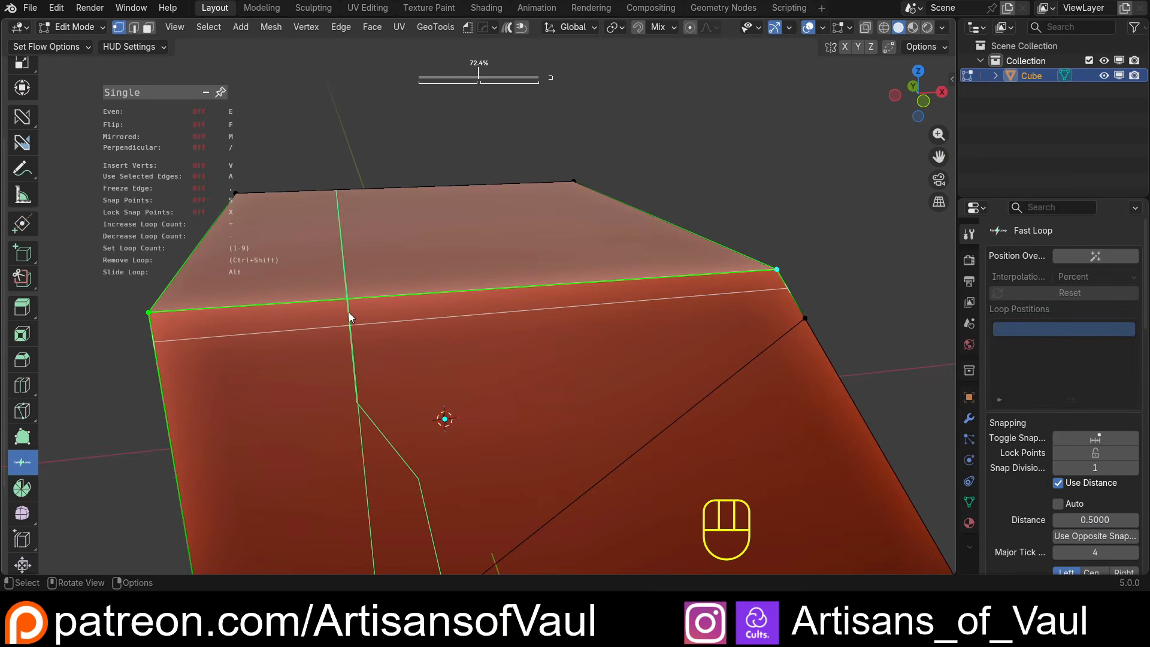
key(v)
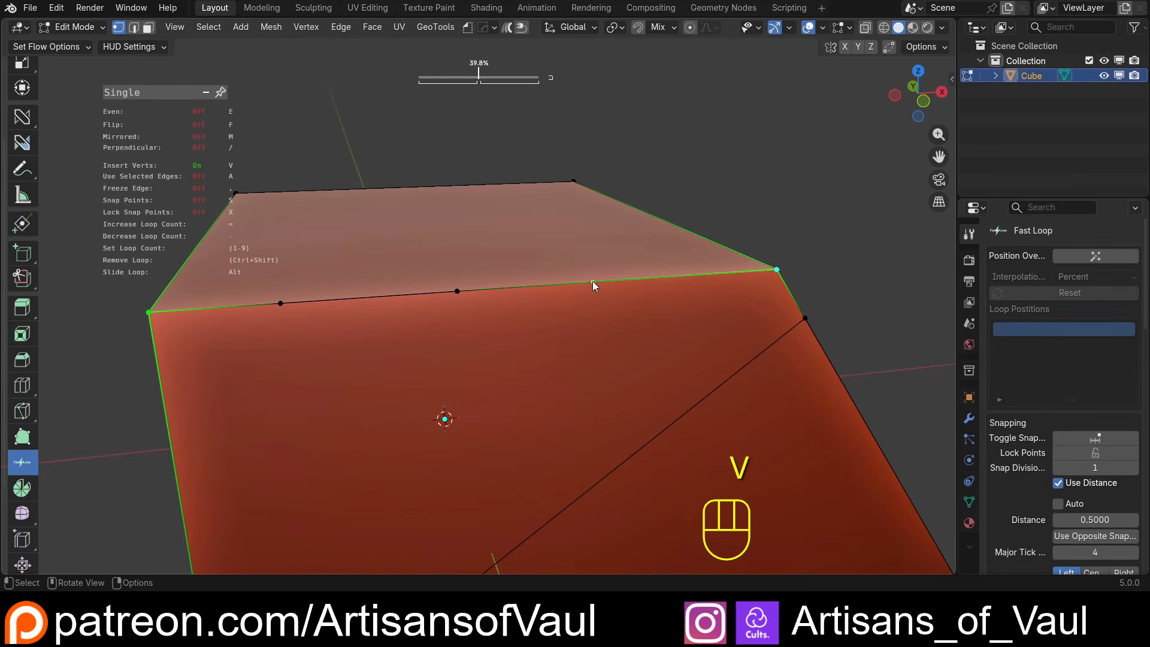
click(620, 282)
click(644, 283)
middle_drag(645, 282, 508, 330)
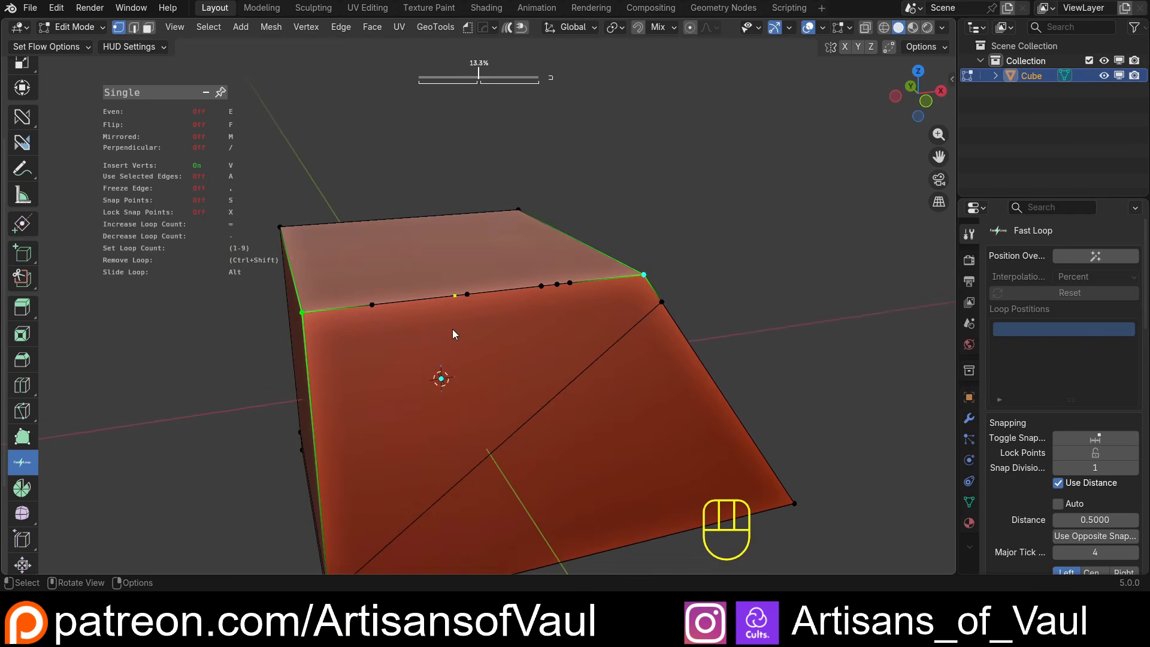
middle_drag(397, 327, 618, 268)
key(ctrl+z)
key(ctrl+z)
key(ctrl+z)
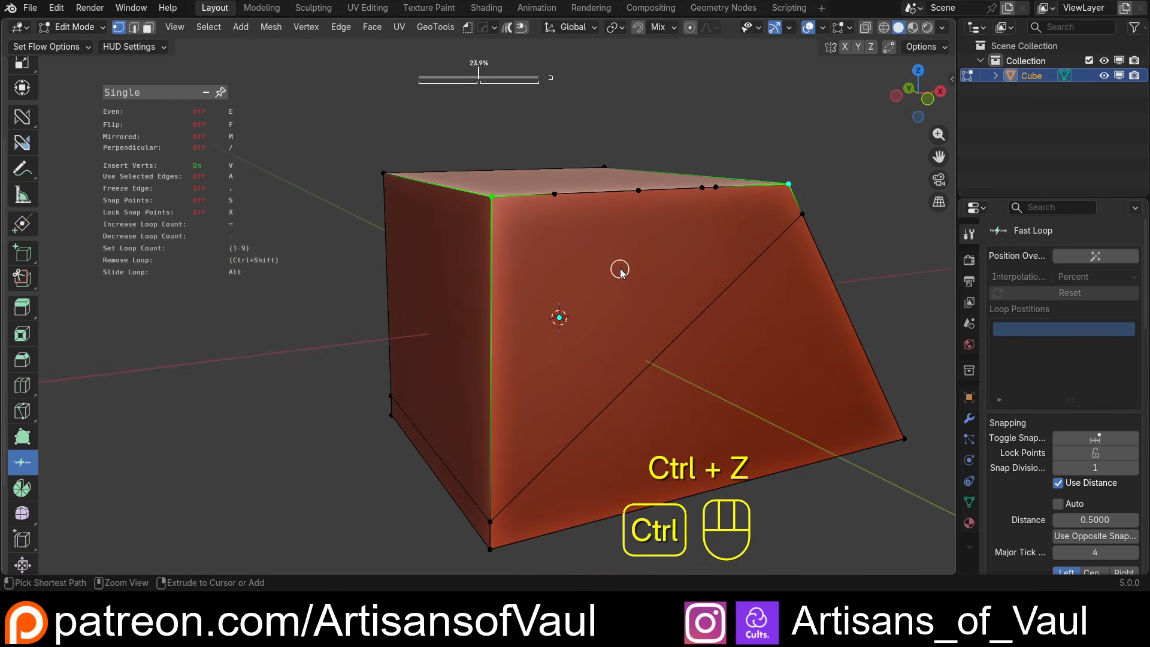
Turn on Snap Points, turn off Insert Verts, and insert a centred vertical loop through the cube's top edge.
middle_drag(404, 236, 444, 277)
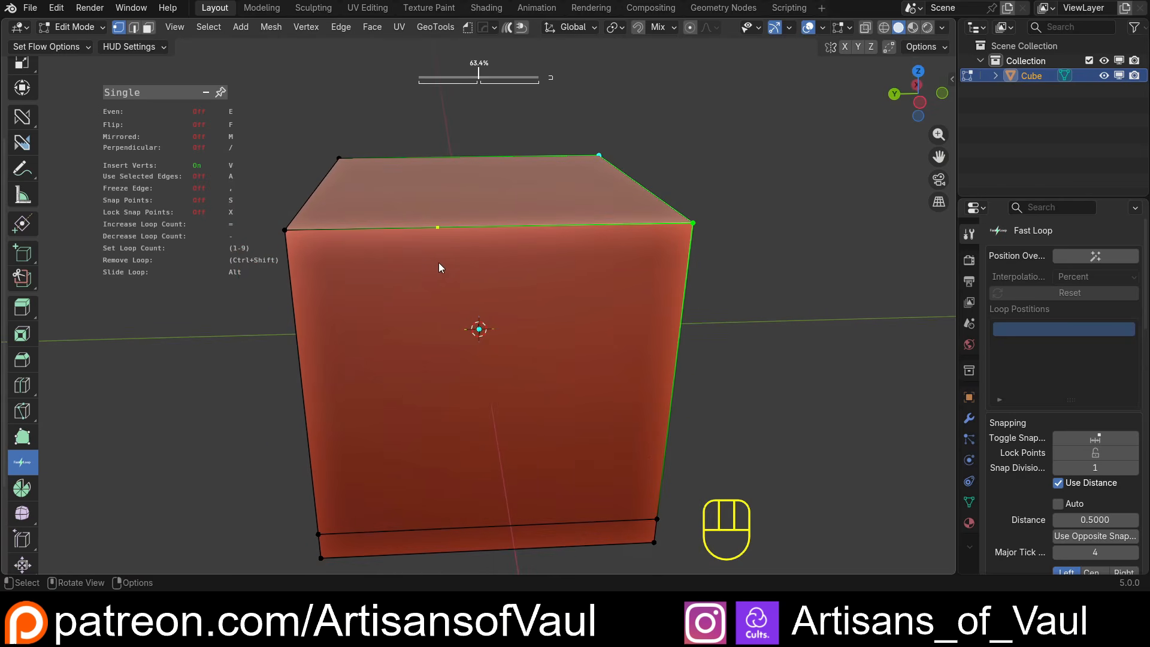
key(s)
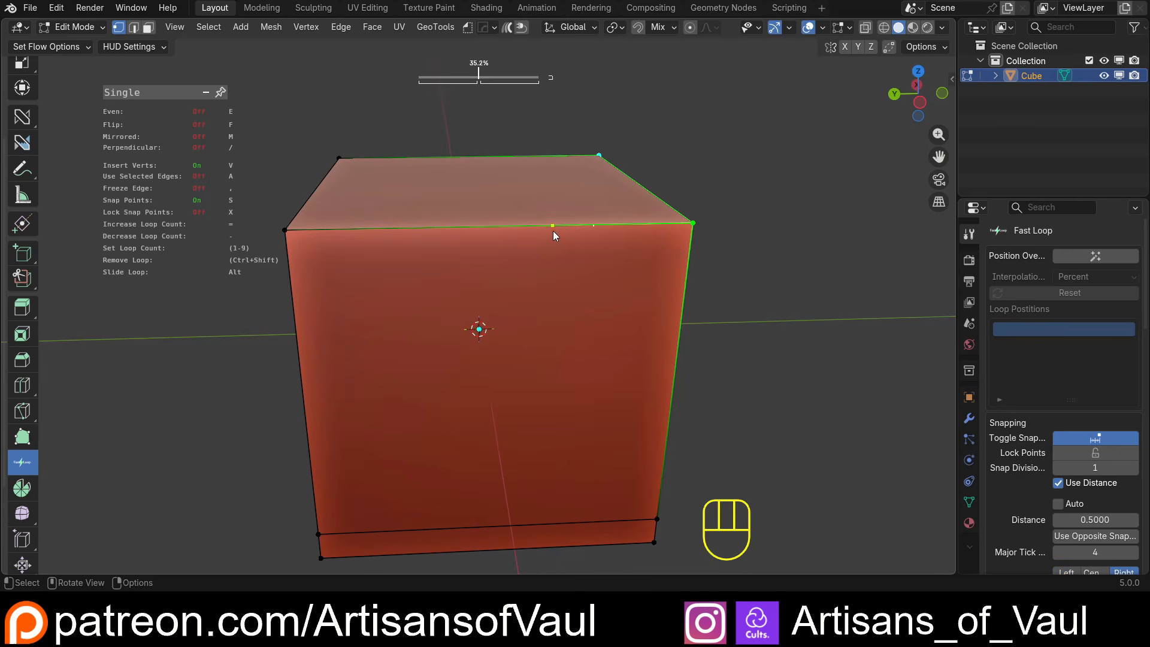
scroll(580, 232, up, 2)
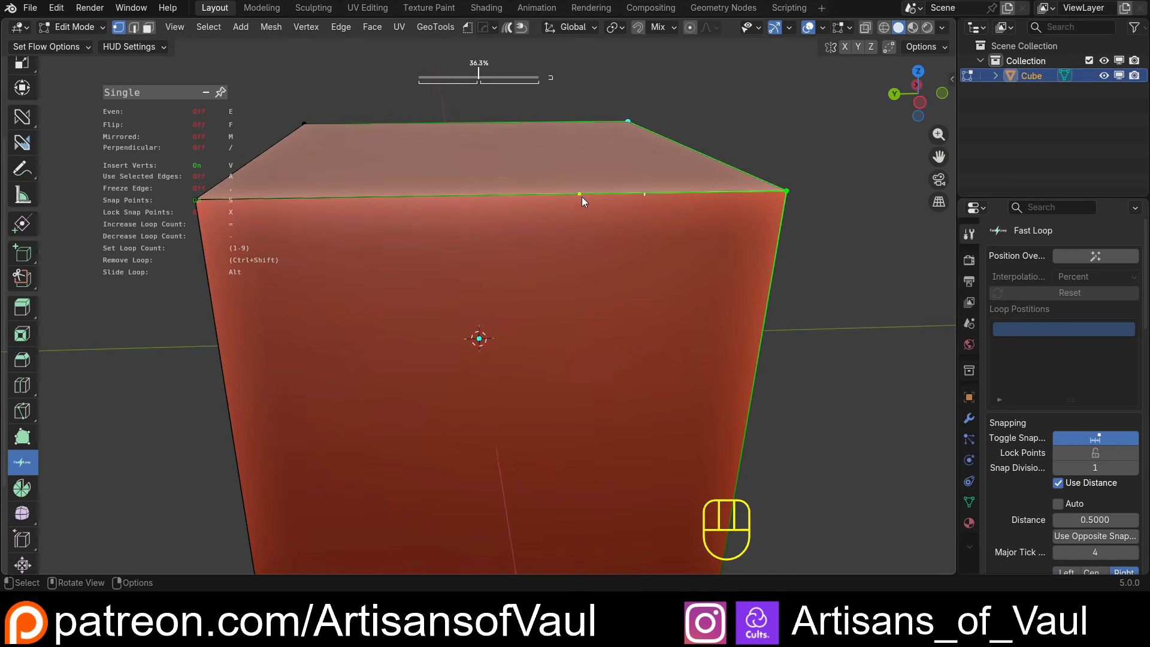
key(v)
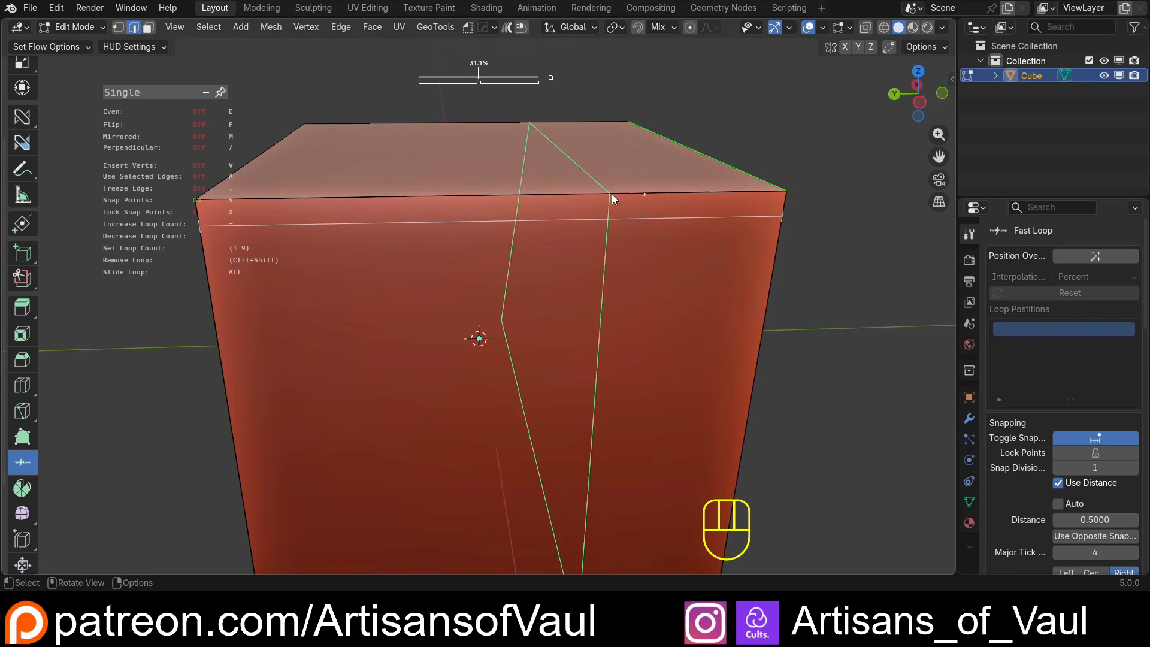
shift+click(519, 200)
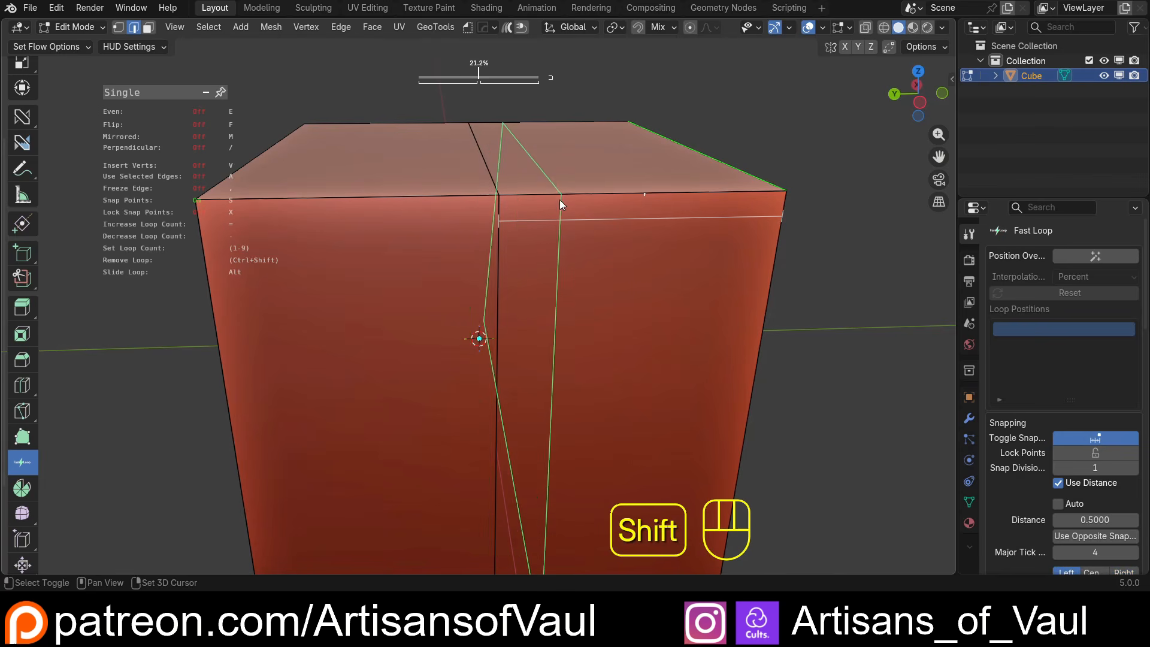
middle_drag(560, 199, 505, 192)
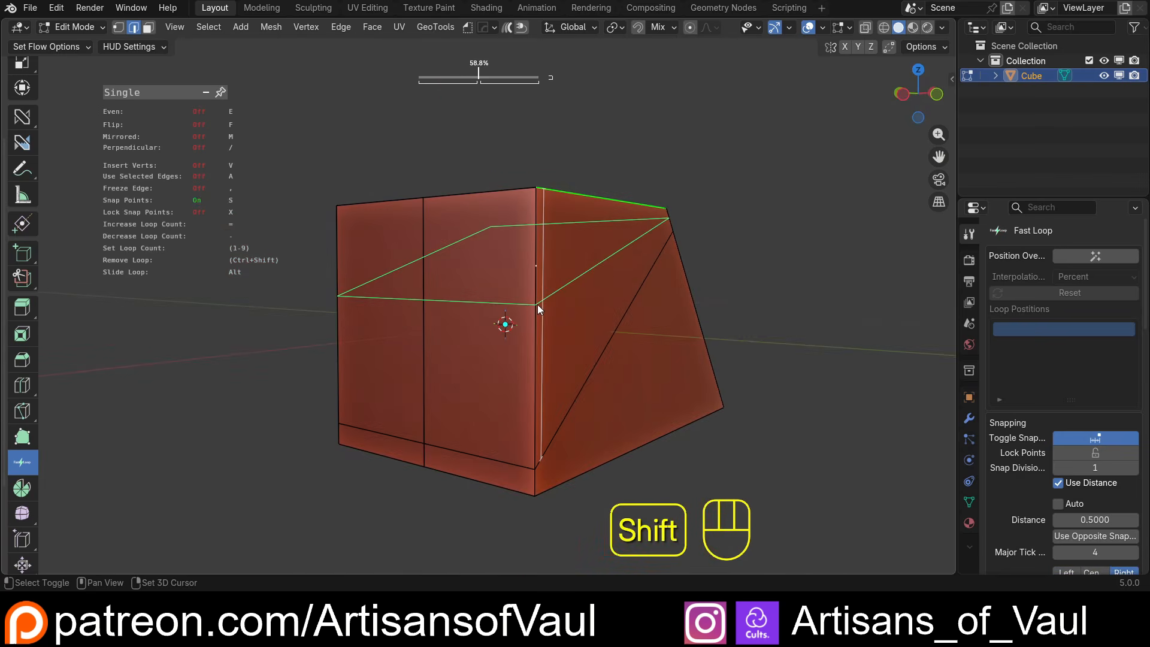
Look around the cube from other angles and undo the centred vertical loop.
middle_drag(537, 305, 635, 341)
scroll(621, 275, down, 5)
middle_drag(621, 275, 520, 211)
scroll(446, 210, up, 4)
key(ctrl+z)
key(ctrl+z)
key(ctrl+z)
key(ctrl+z)
key(ctrl+z)
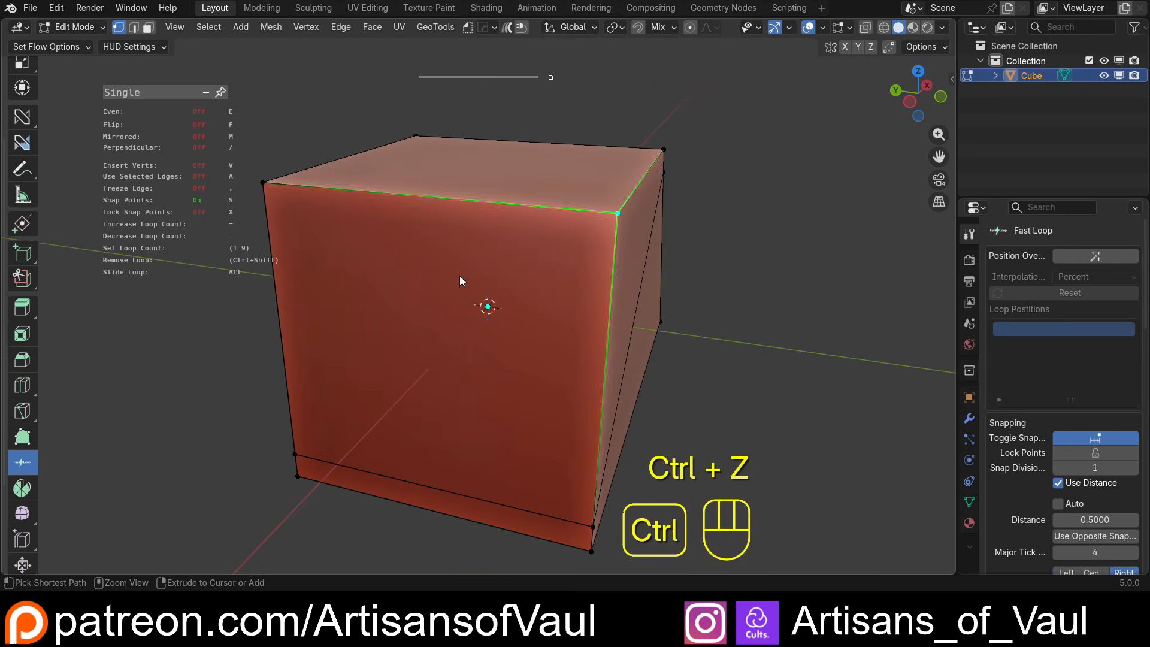
Delete the cube and add a cylinder with 8 vertices in its place.
middle_drag(460, 277, 373, 267)
key(Delete)
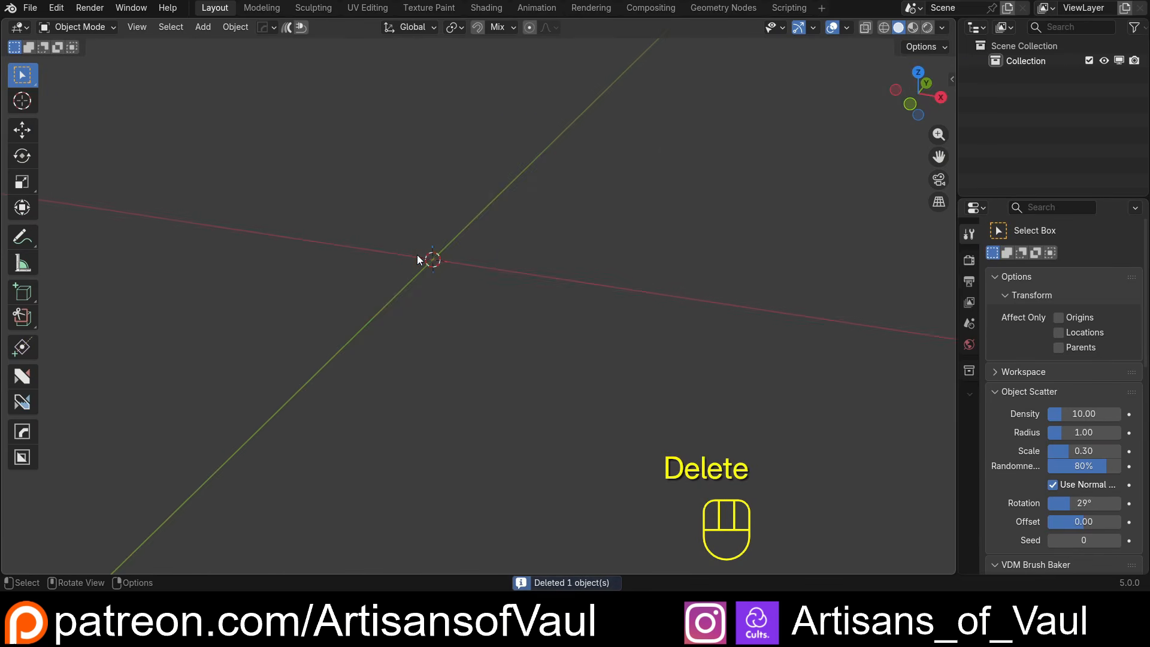
key(shift+a)
mouse_move(404, 238)
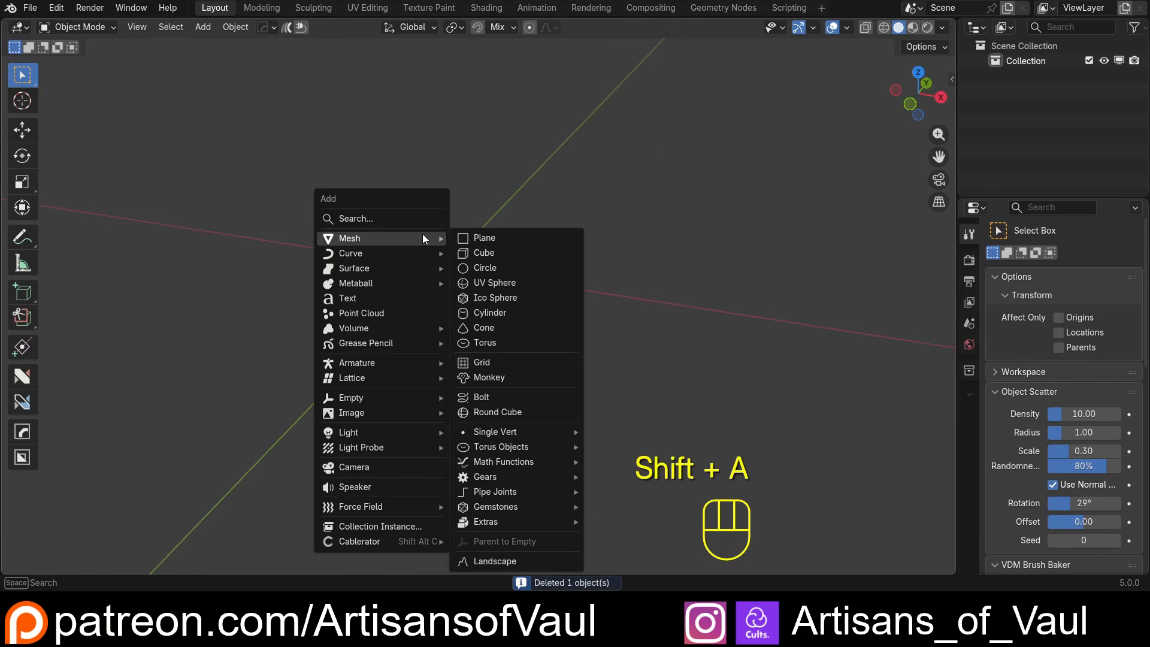
click(497, 314)
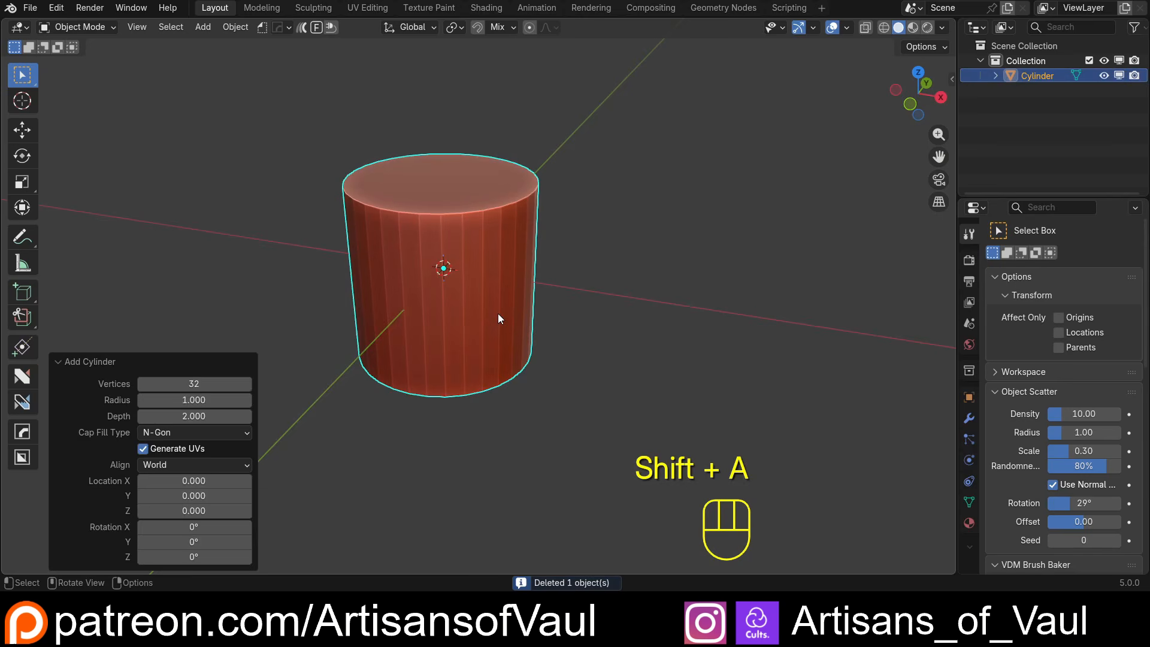
click(191, 383)
text(8)
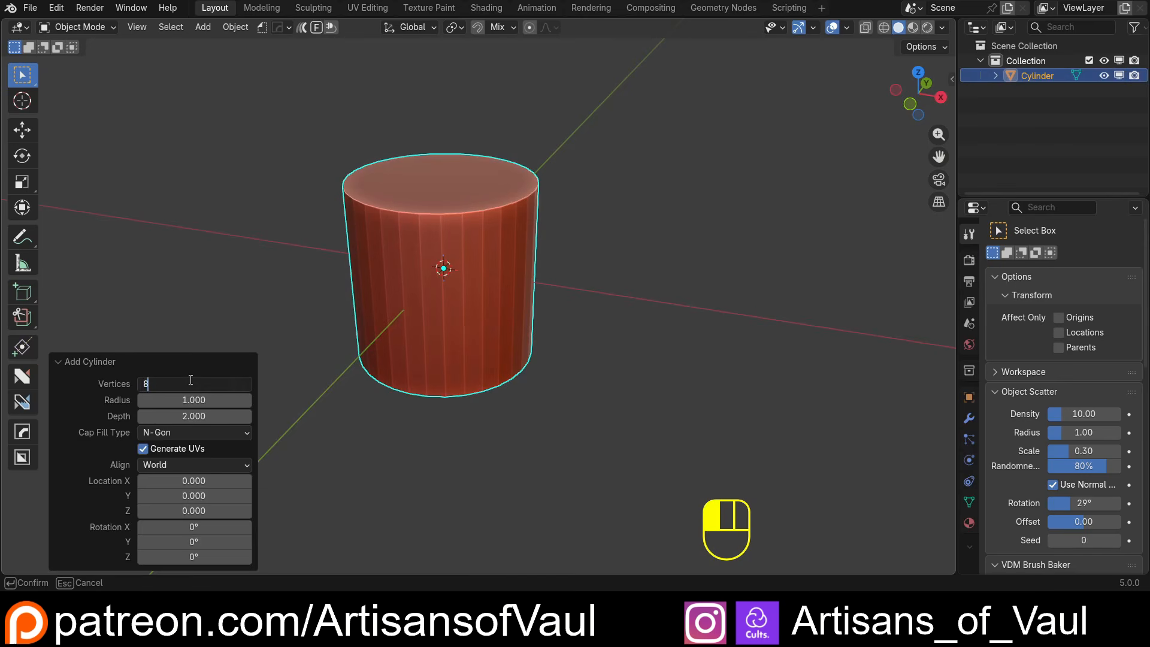
key(Return)
Enter Edit Mode on the cylinder and insert a centred vertical Fast Loop cut in one side face.
scroll(558, 99, up, 2)
middle_drag(559, 99, 514, 259)
scroll(513, 259, up, 2)
key(Tab)
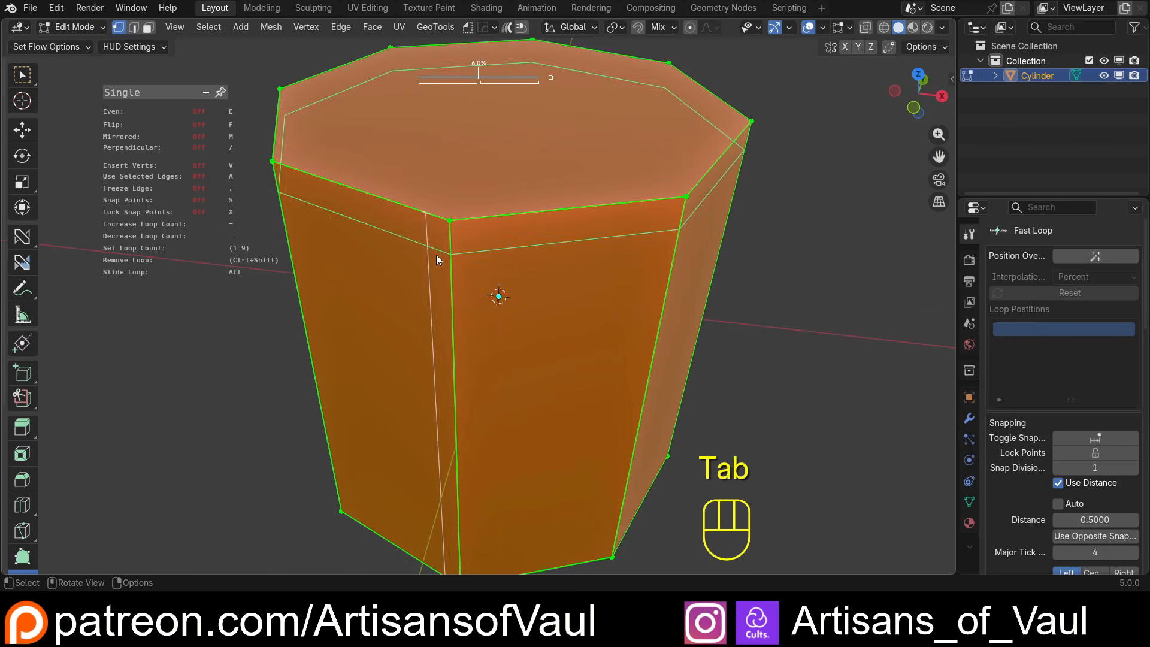
scroll(571, 237, down, 3)
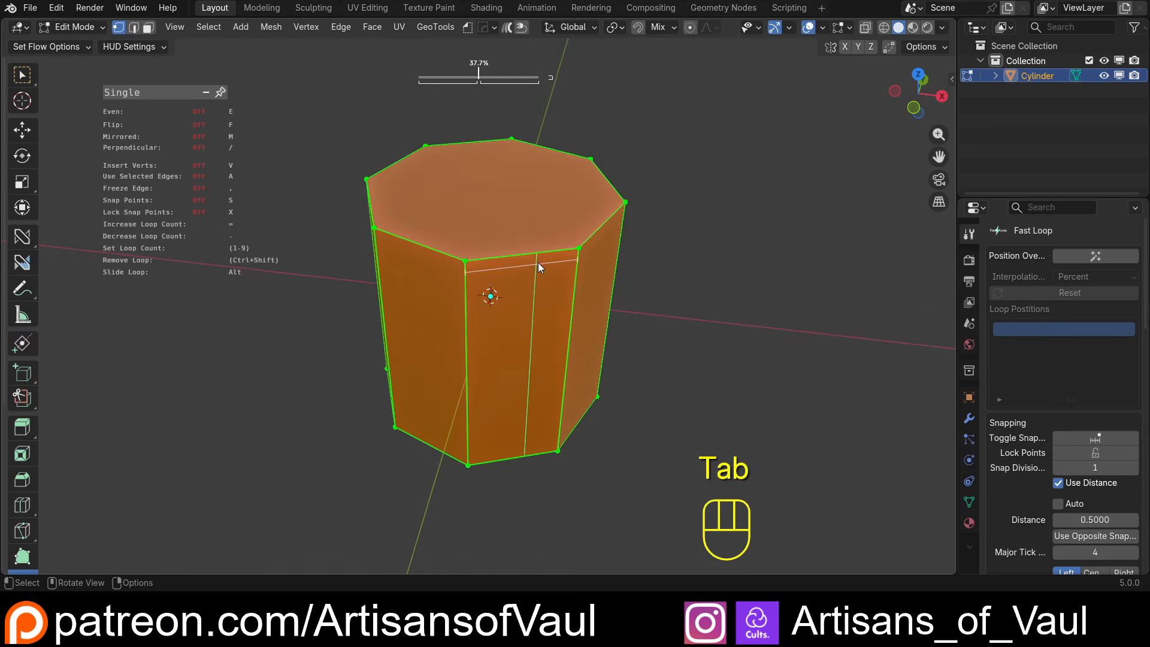
middle_drag(538, 262, 528, 226)
scroll(529, 232, up, 1)
shift+right_click(534, 228)
shift+right_click(531, 224)
key(ctrl+z)
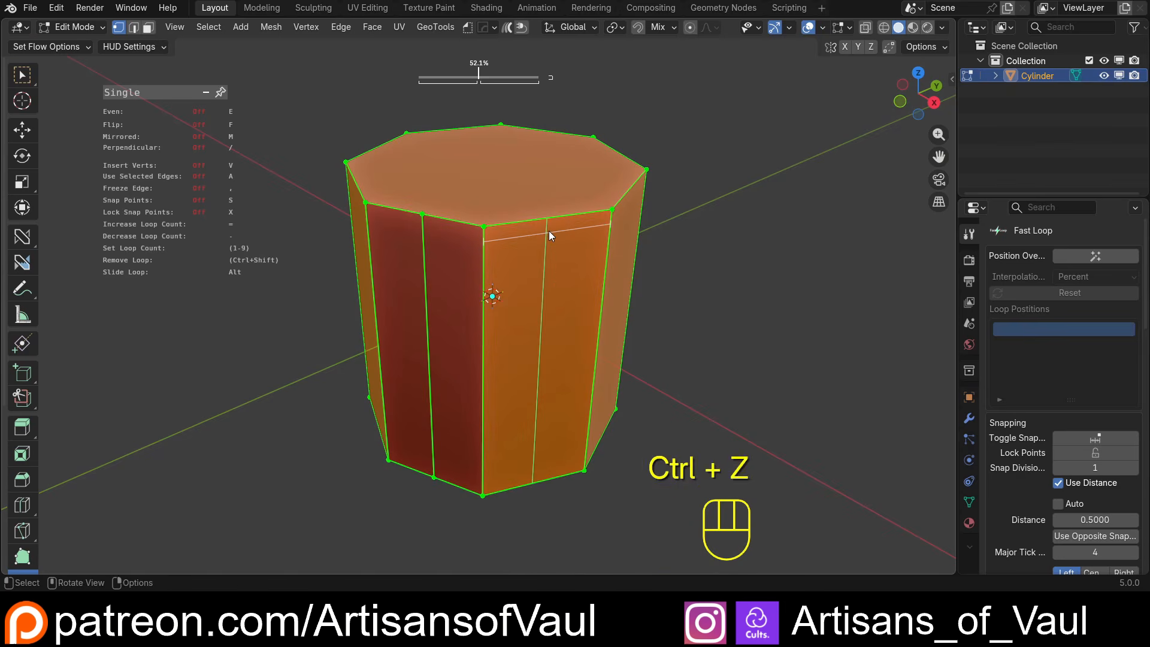
Insert a centred vertical Fast Loop cut in the adjacent side face, undoing a failed attempt first.
shift+right_click(548, 232)
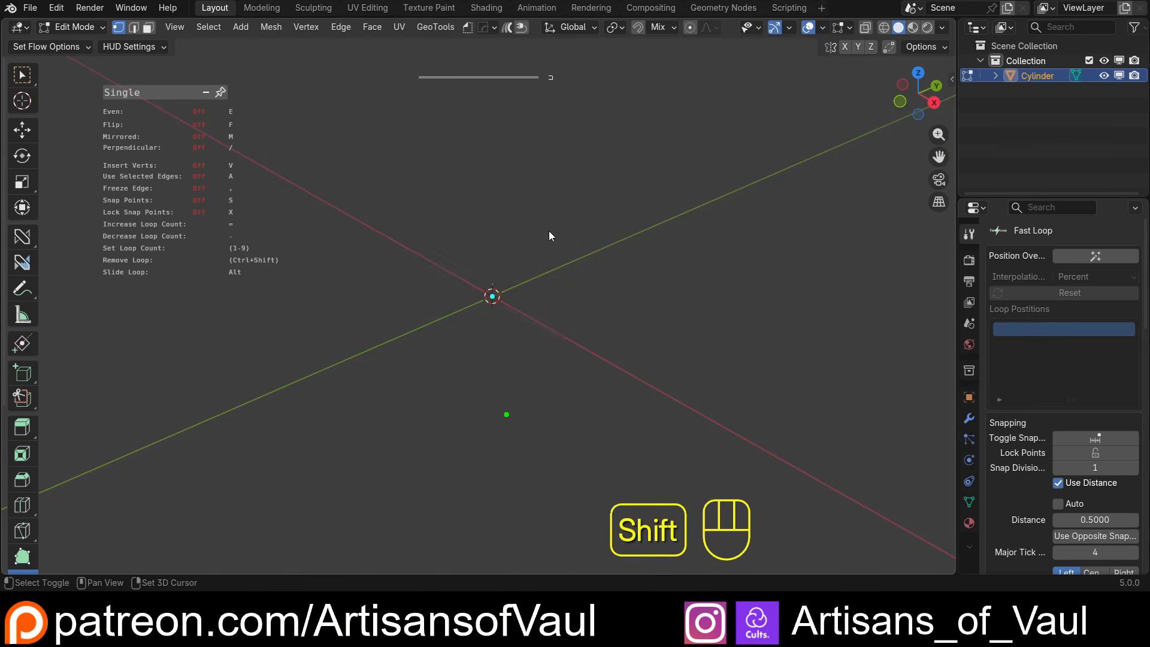
key(ctrl+z)
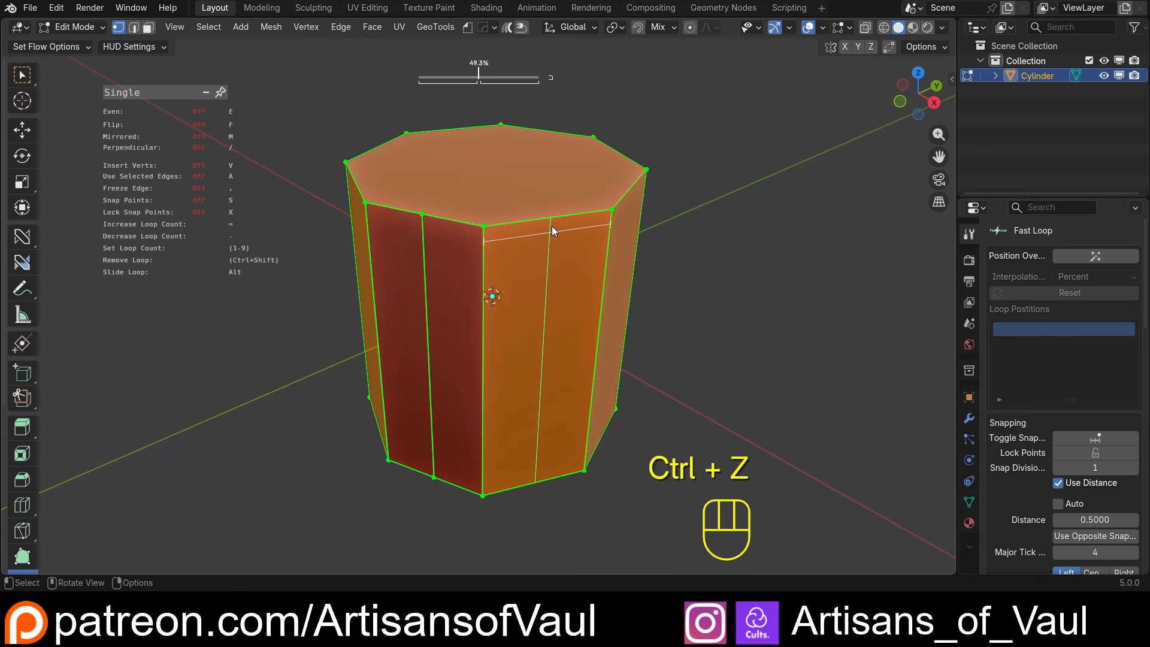
shift+click(552, 225)
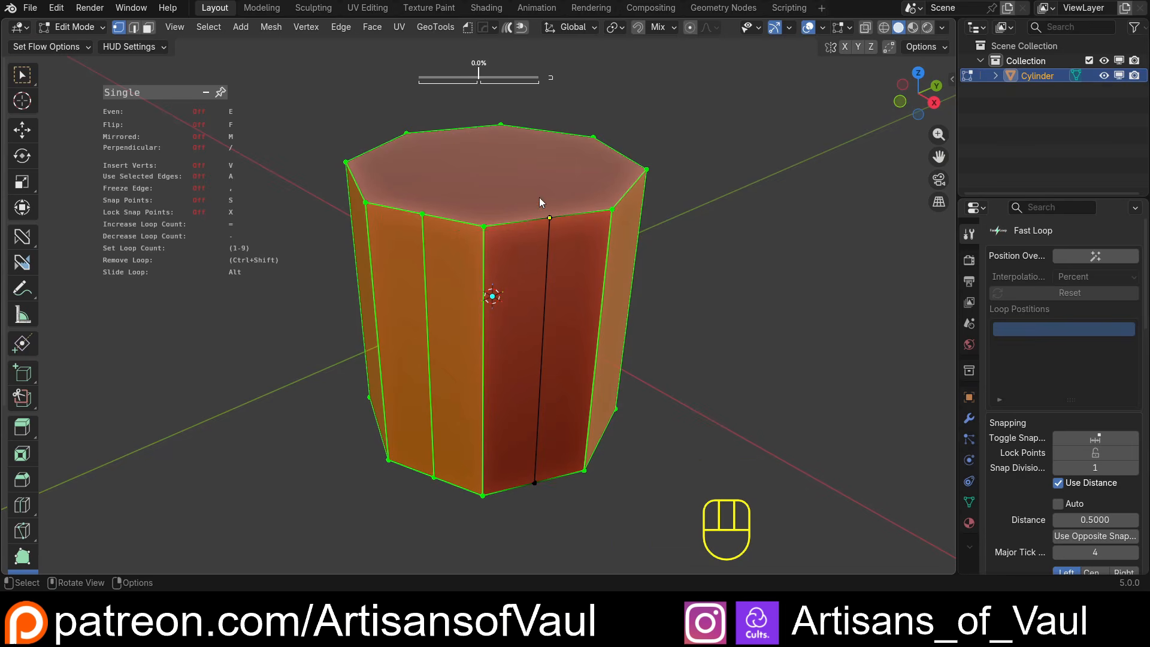
Leave Fast Loop, select the newest vertical edge, and move it about 0.098 on X and -0.029 on Y with Z locked.
key(Tab)
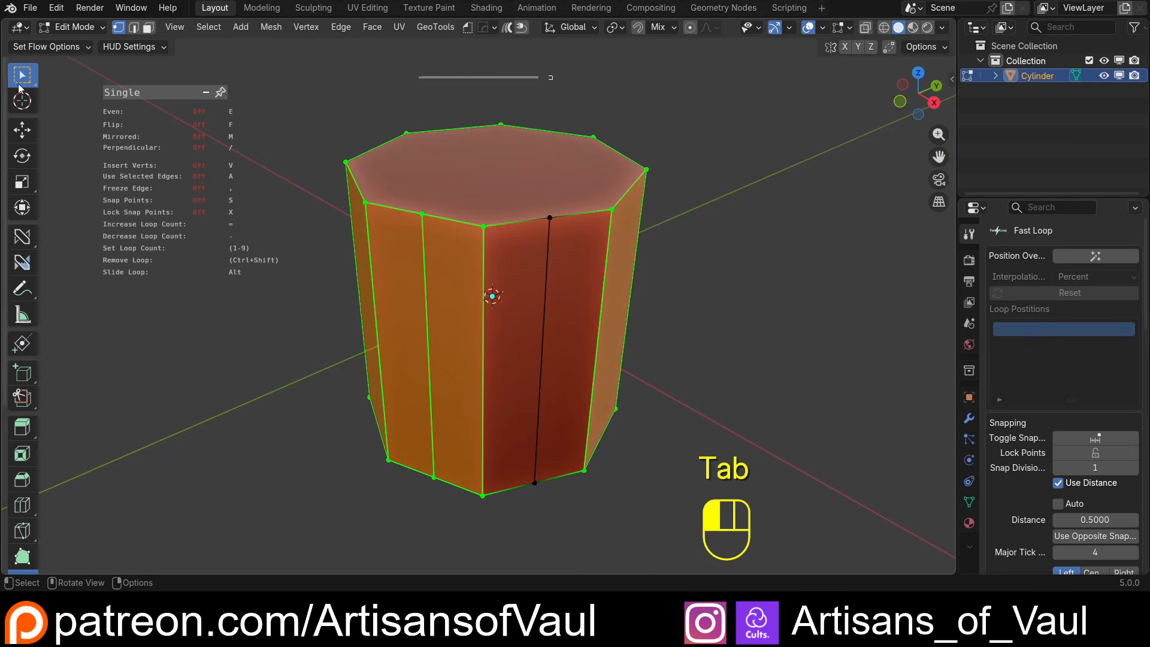
click(544, 266)
key(2)
click(549, 257)
key(g)
middle_drag(554, 251, 521, 413)
key(shift+z)
click(578, 329)
scroll(525, 296, down, 3)
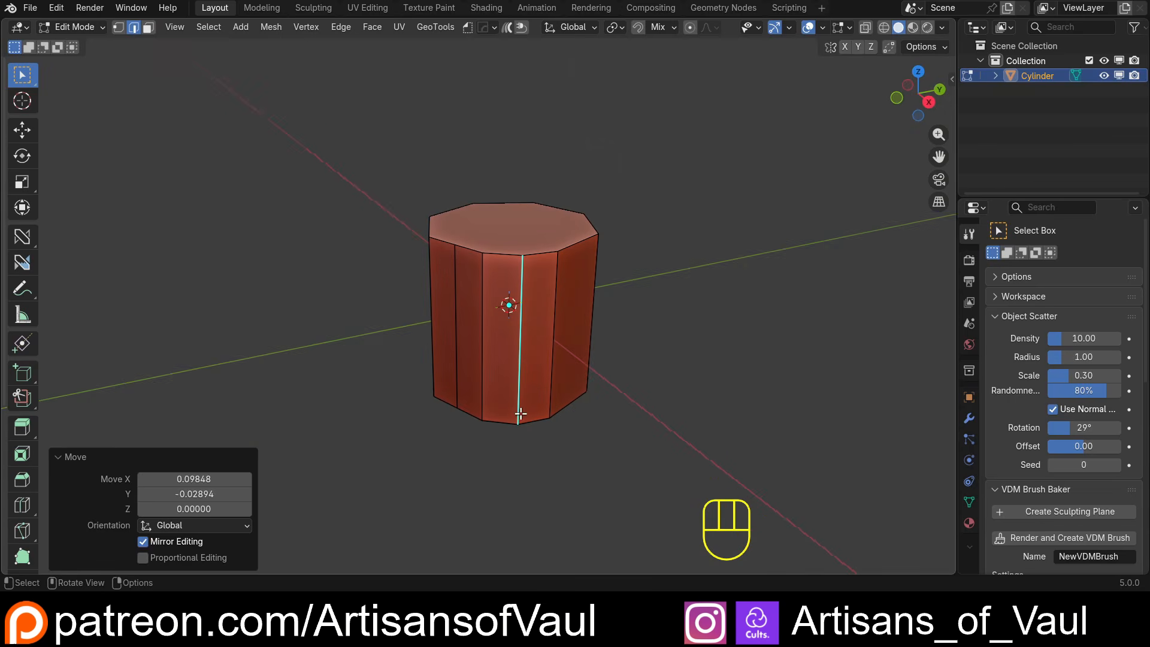
Inspect the reshaped cylinder's side from several angles and return to Object Mode.
middle_drag(483, 271, 462, 293)
scroll(464, 293, up, 2)
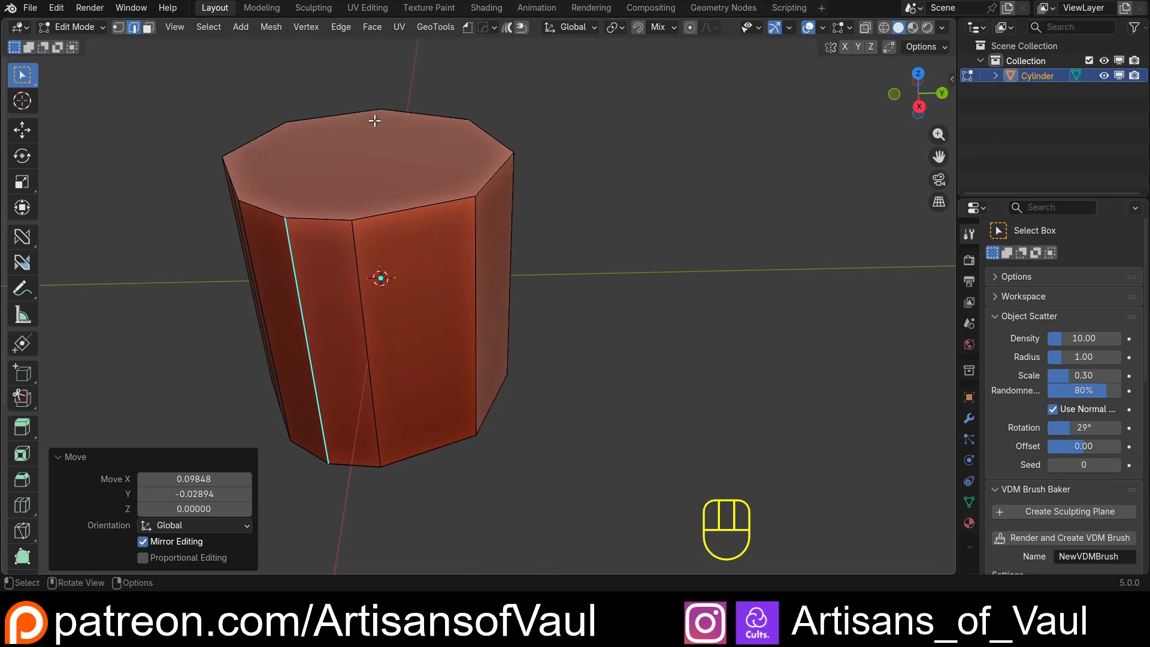
scroll(280, 206, down, 2)
key(Tab)
shift+middle_drag(229, 195, 553, 237)
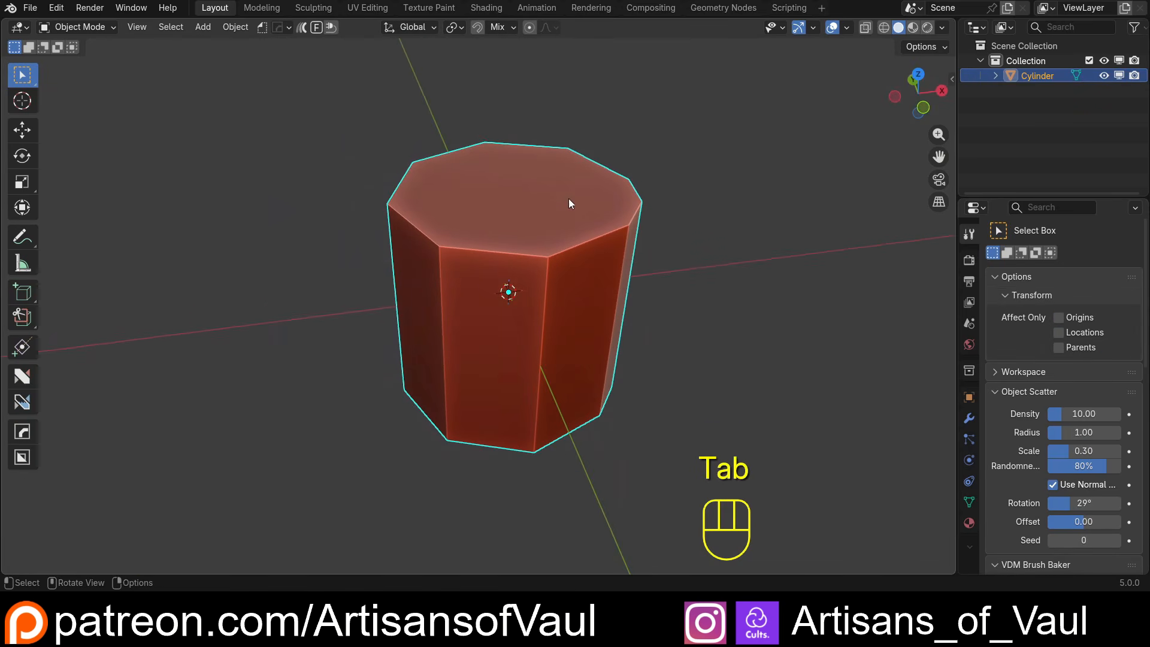
shift+middle_drag(556, 299, 446, 298)
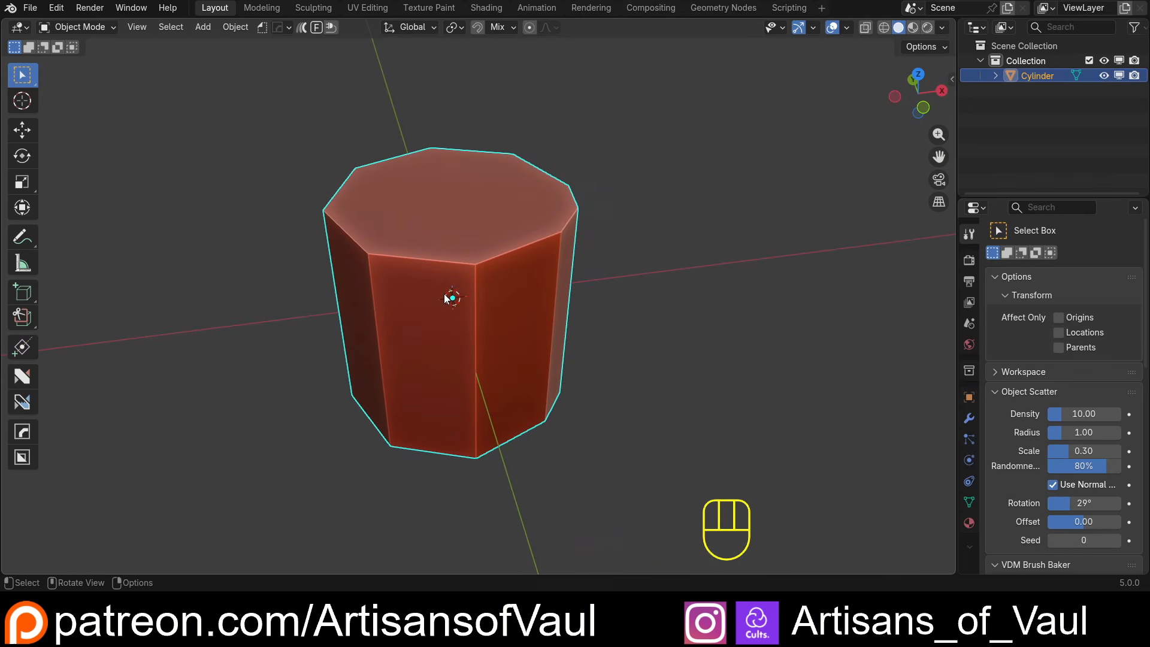
Open the extension preferences, look through the installed add-ons for EdgeFlow and Fast Loop, and close the preferences.
click(57, 7)
click(118, 203)
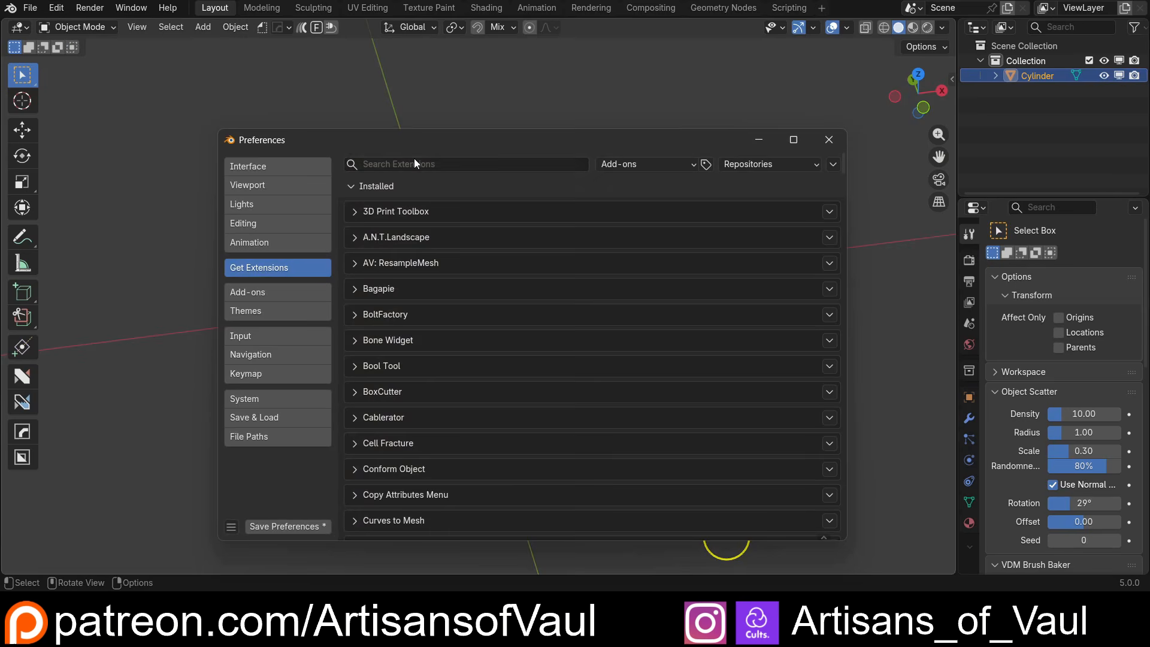
drag(407, 141, 364, 118)
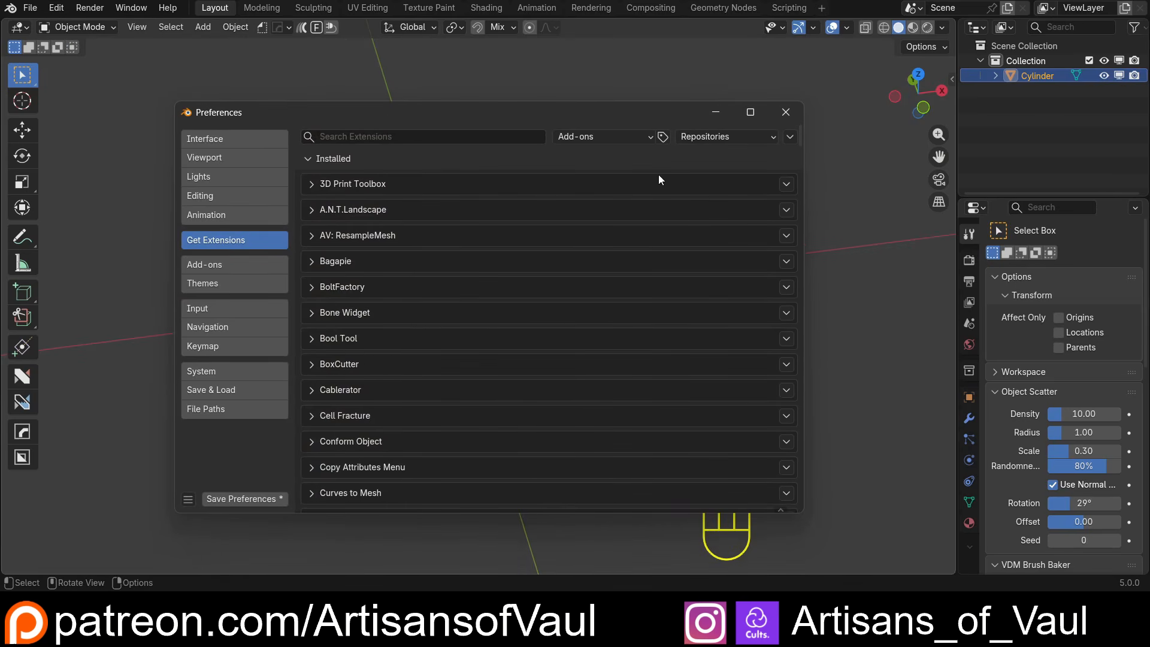
scroll(741, 220, down, 2)
scroll(736, 236, up, 1)
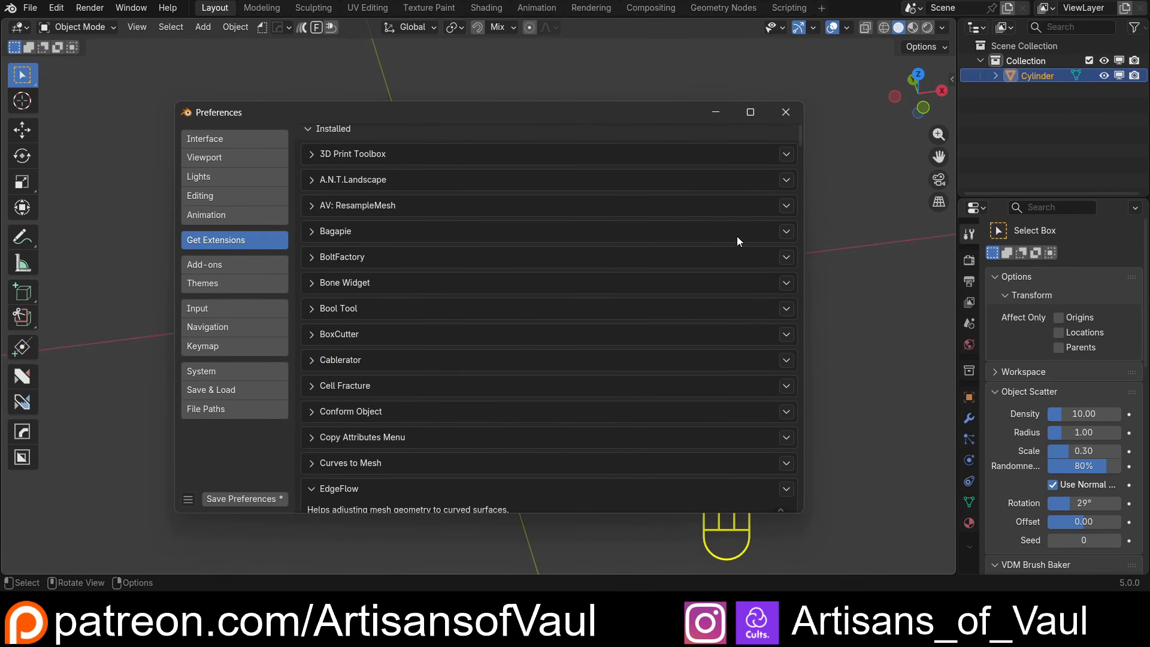
scroll(735, 245, down, 2)
scroll(581, 359, down, 7)
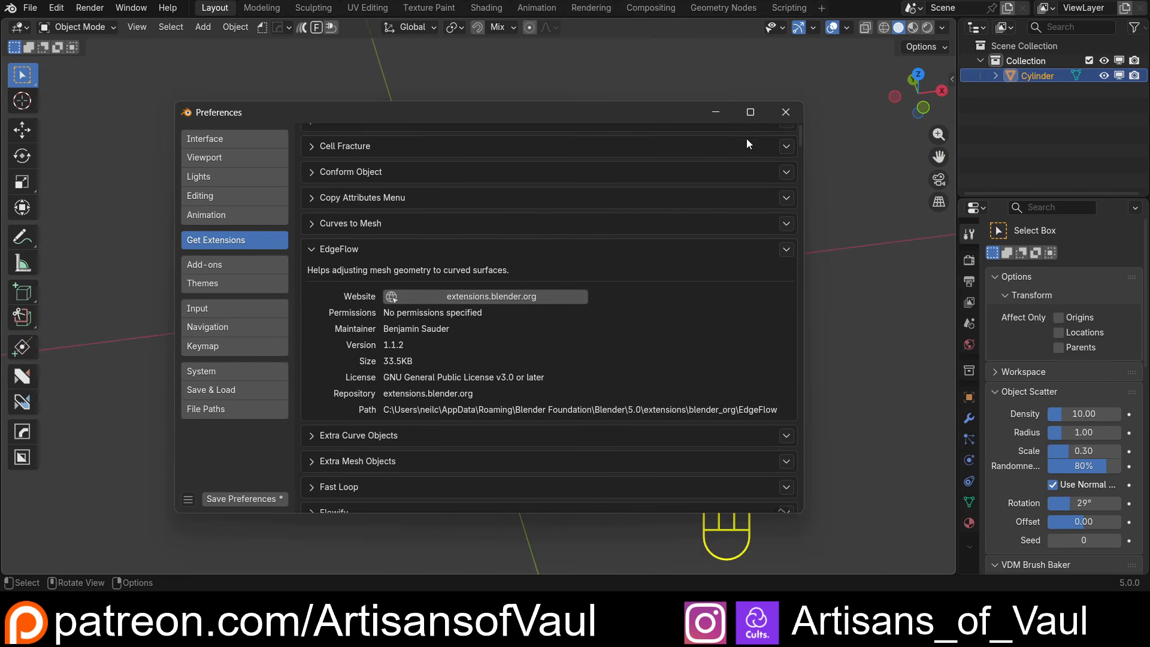
click(785, 113)
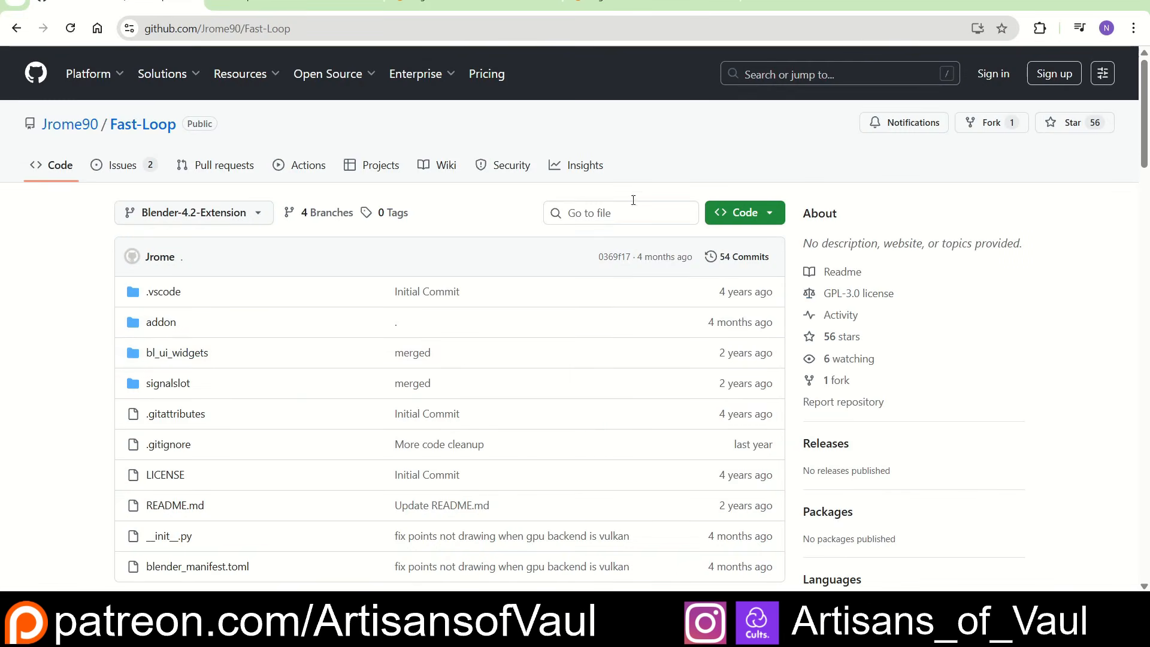
Switch to the browser and read the Fast-Loop README on GitHub down to the Edge Flow add-on requirement.
scroll(712, 234, down, 20)
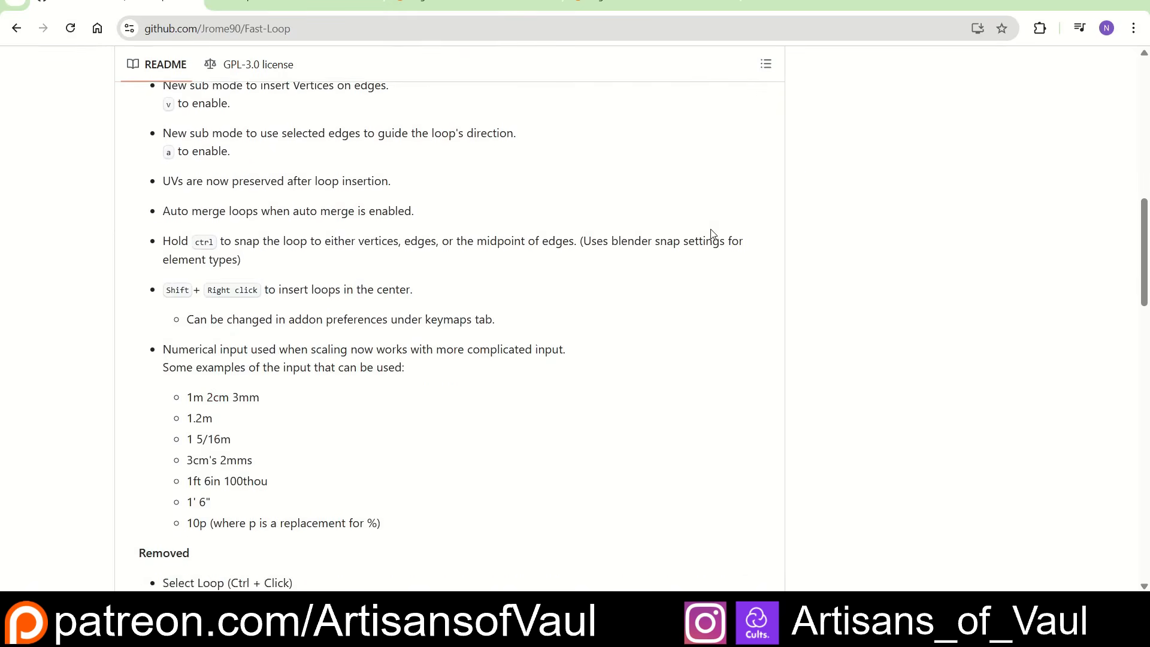
scroll(712, 233, down, 10)
scroll(689, 231, up, 2)
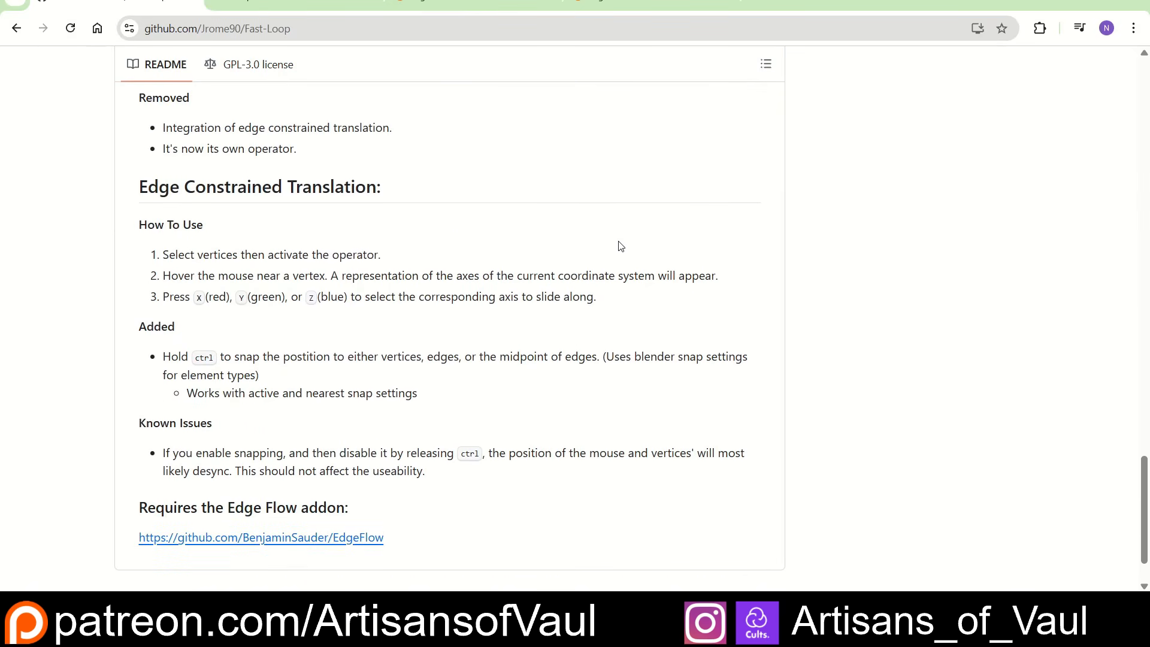
scroll(617, 252, down, 1)
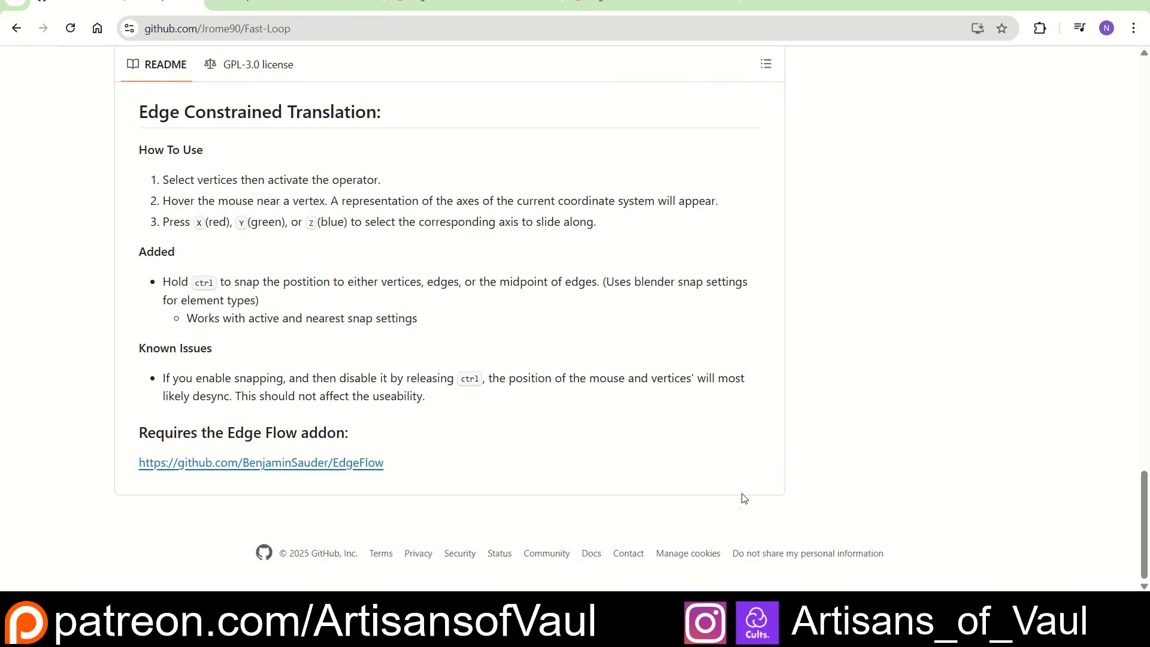